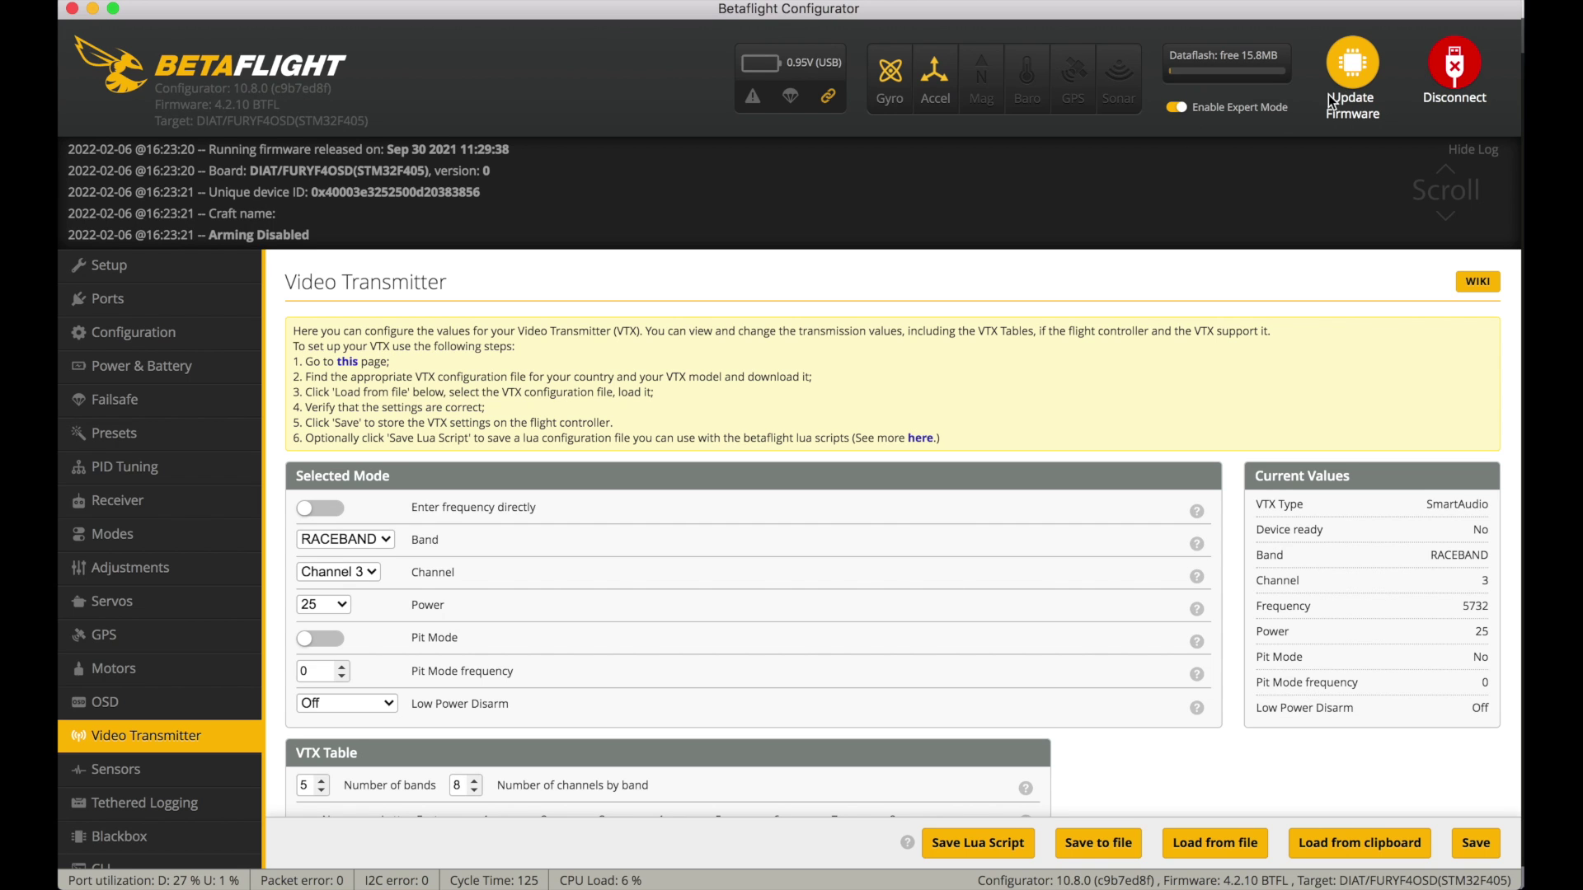
Review the Setup page and the UART assignments on the Ports page.
click(154, 268)
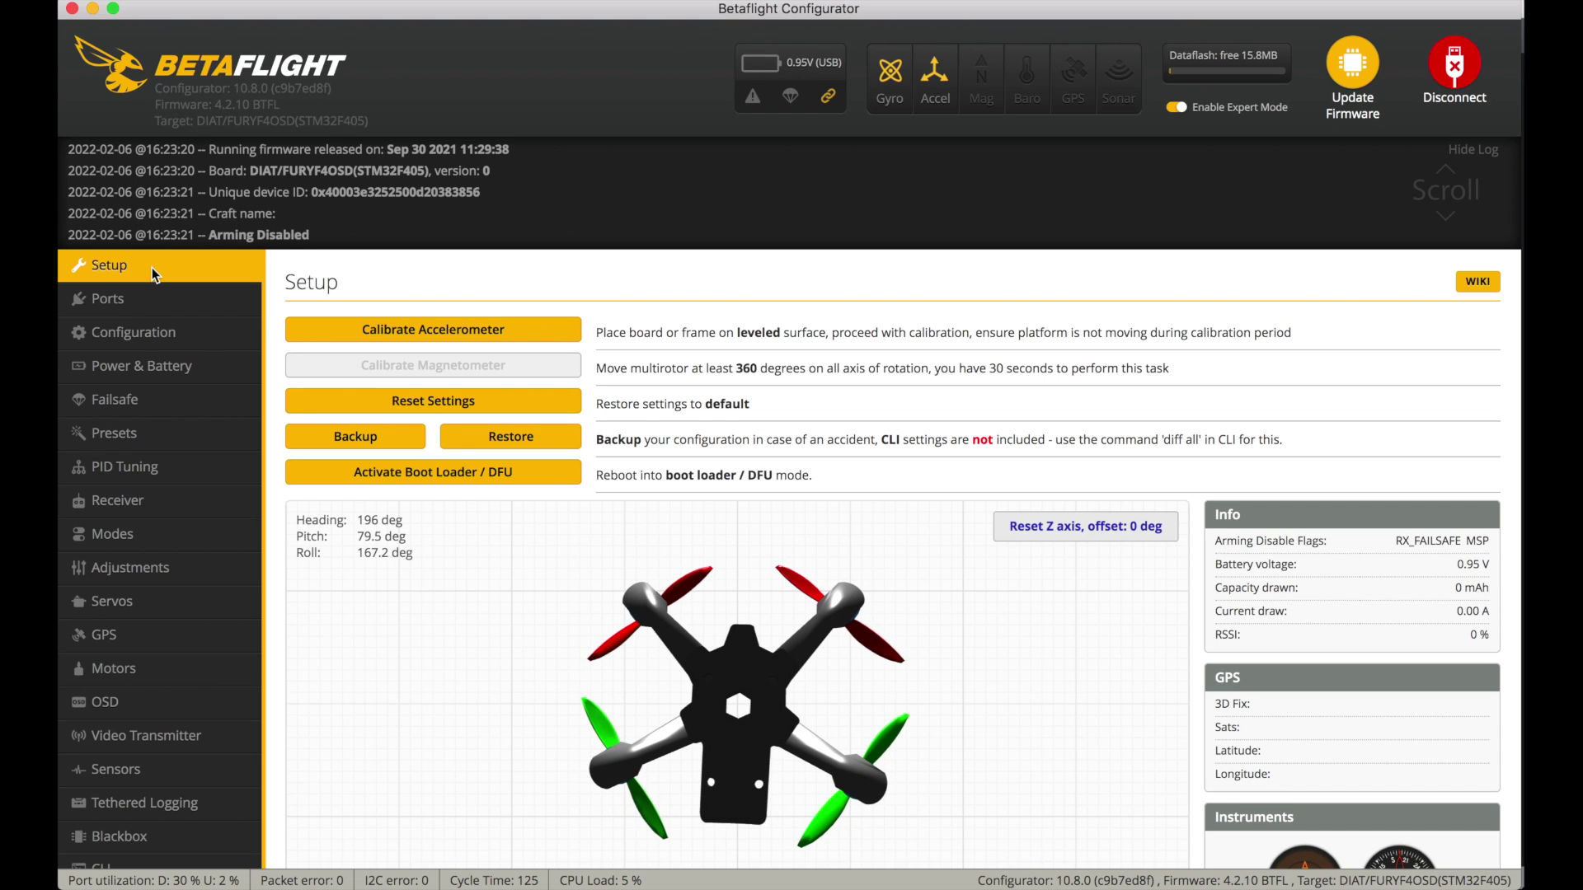
click(130, 304)
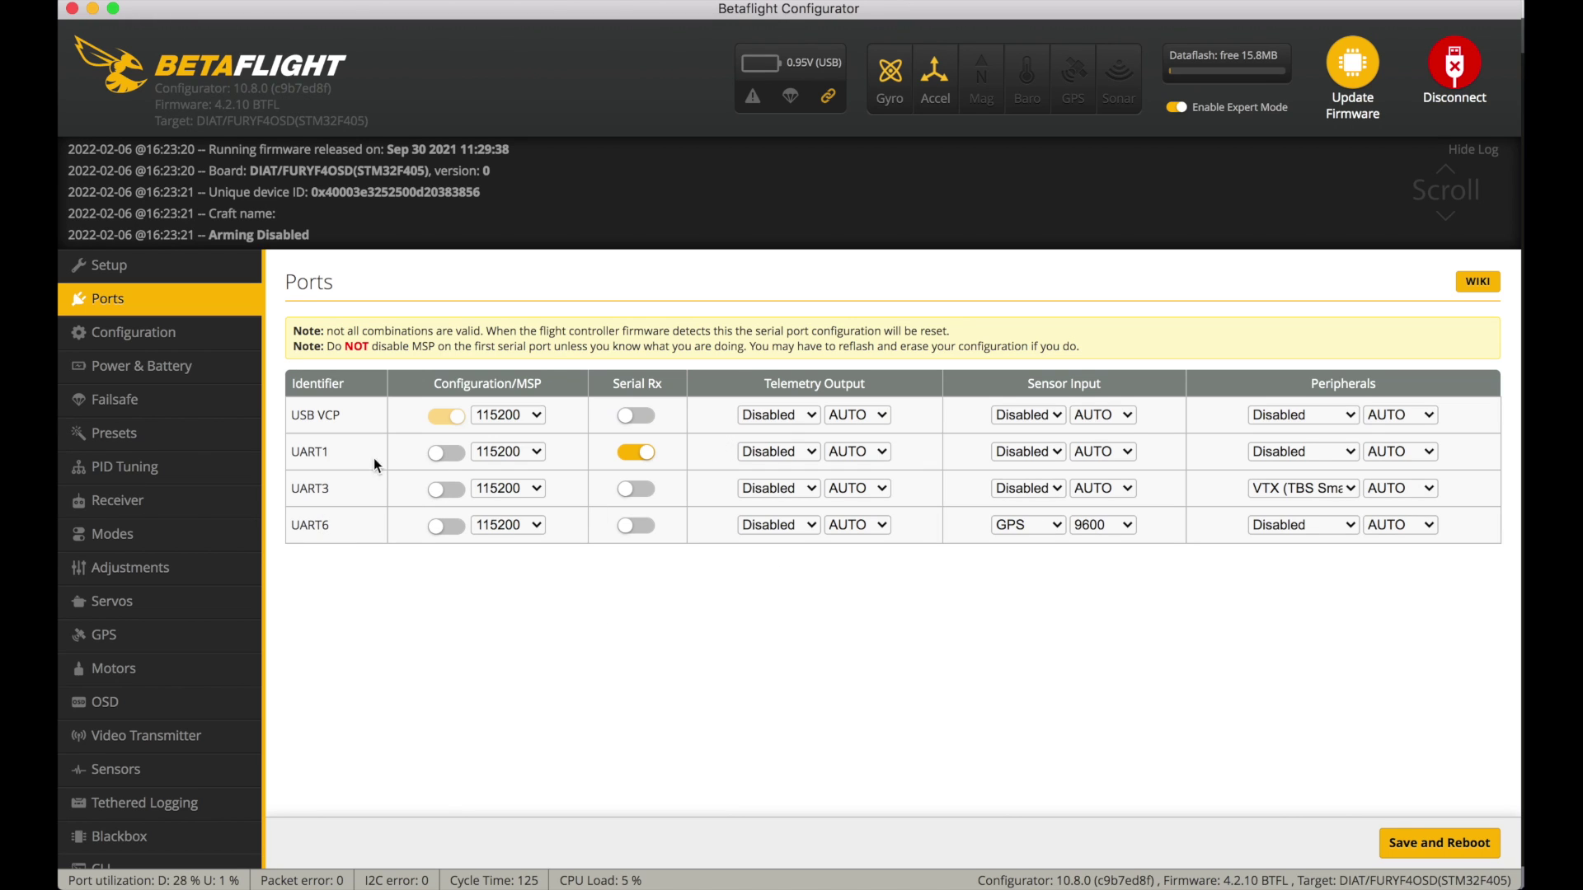
Examine the Configuration page from the system settings through the beeper, other features and GPS sections.
click(221, 342)
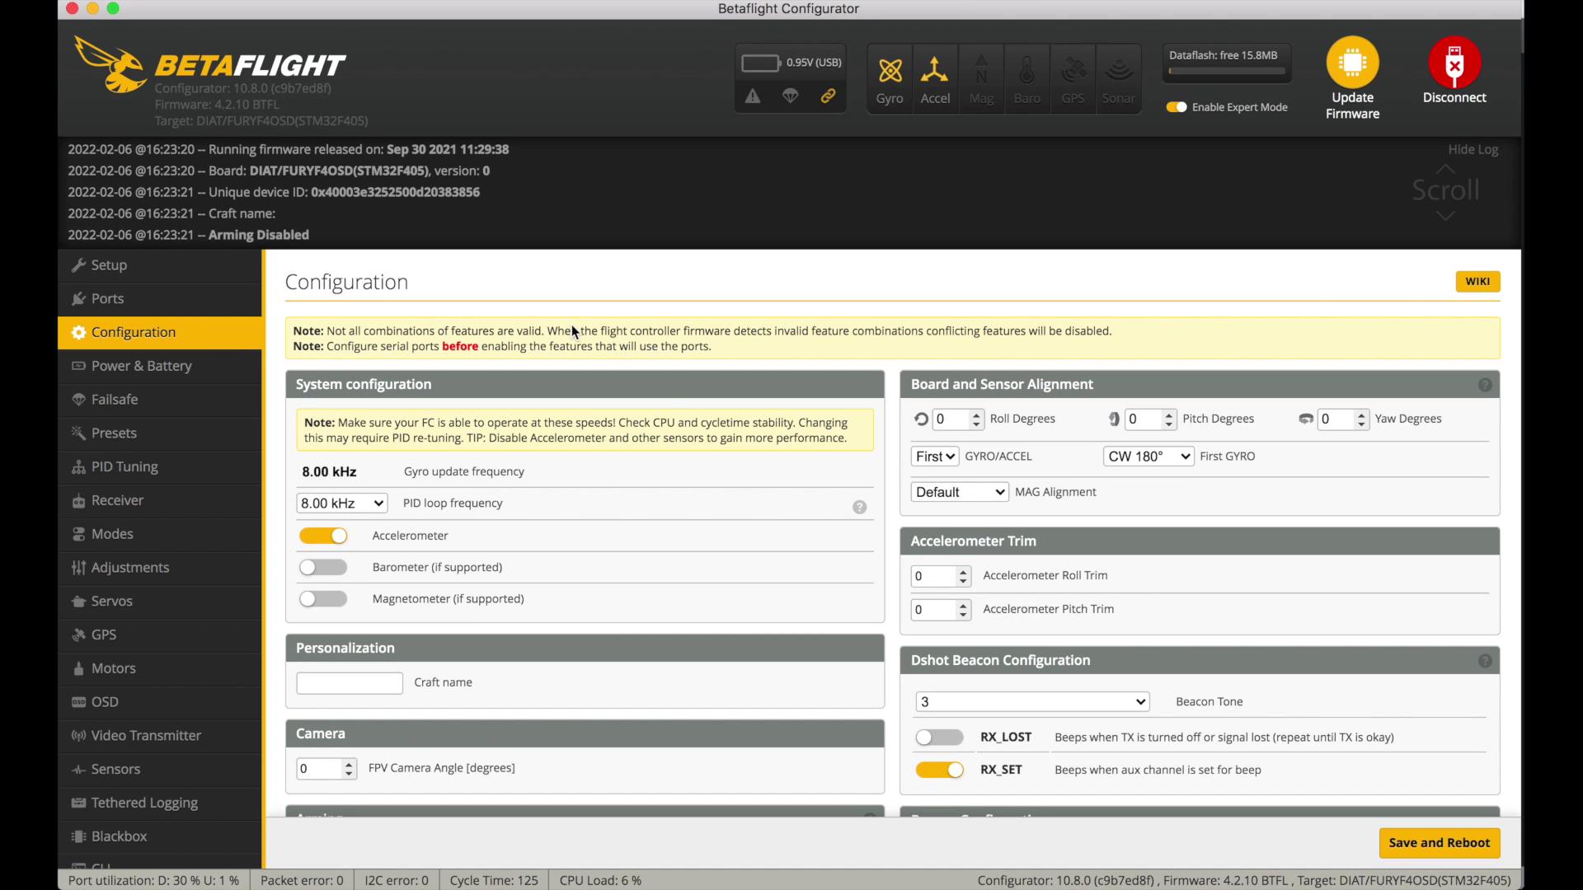
scroll(665, 383, down, 2)
scroll(495, 421, up, 1)
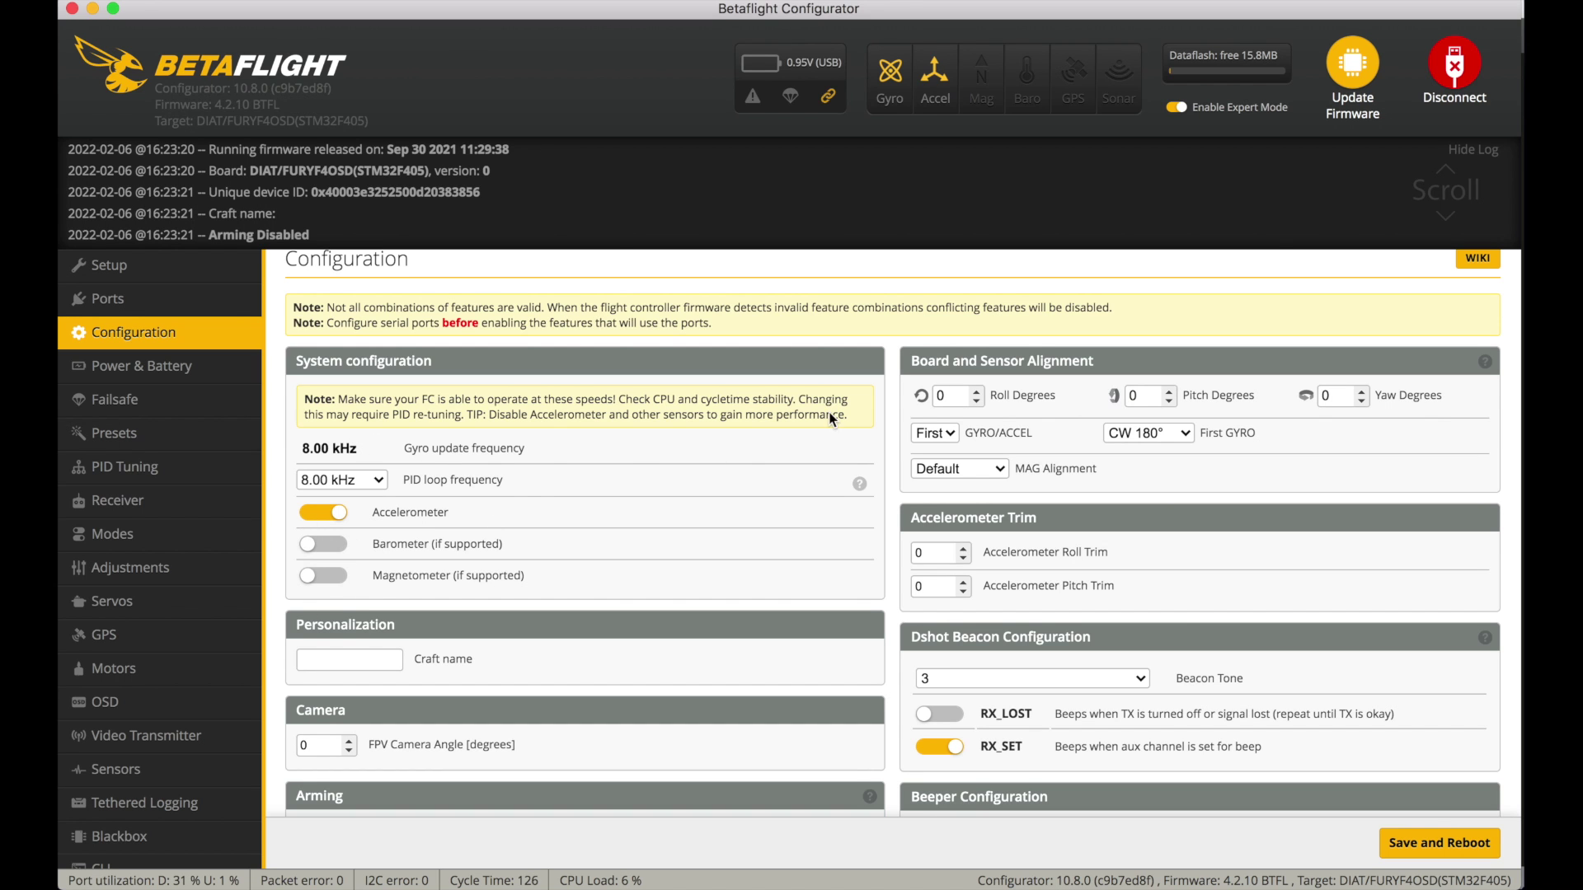
scroll(893, 487, down, 10)
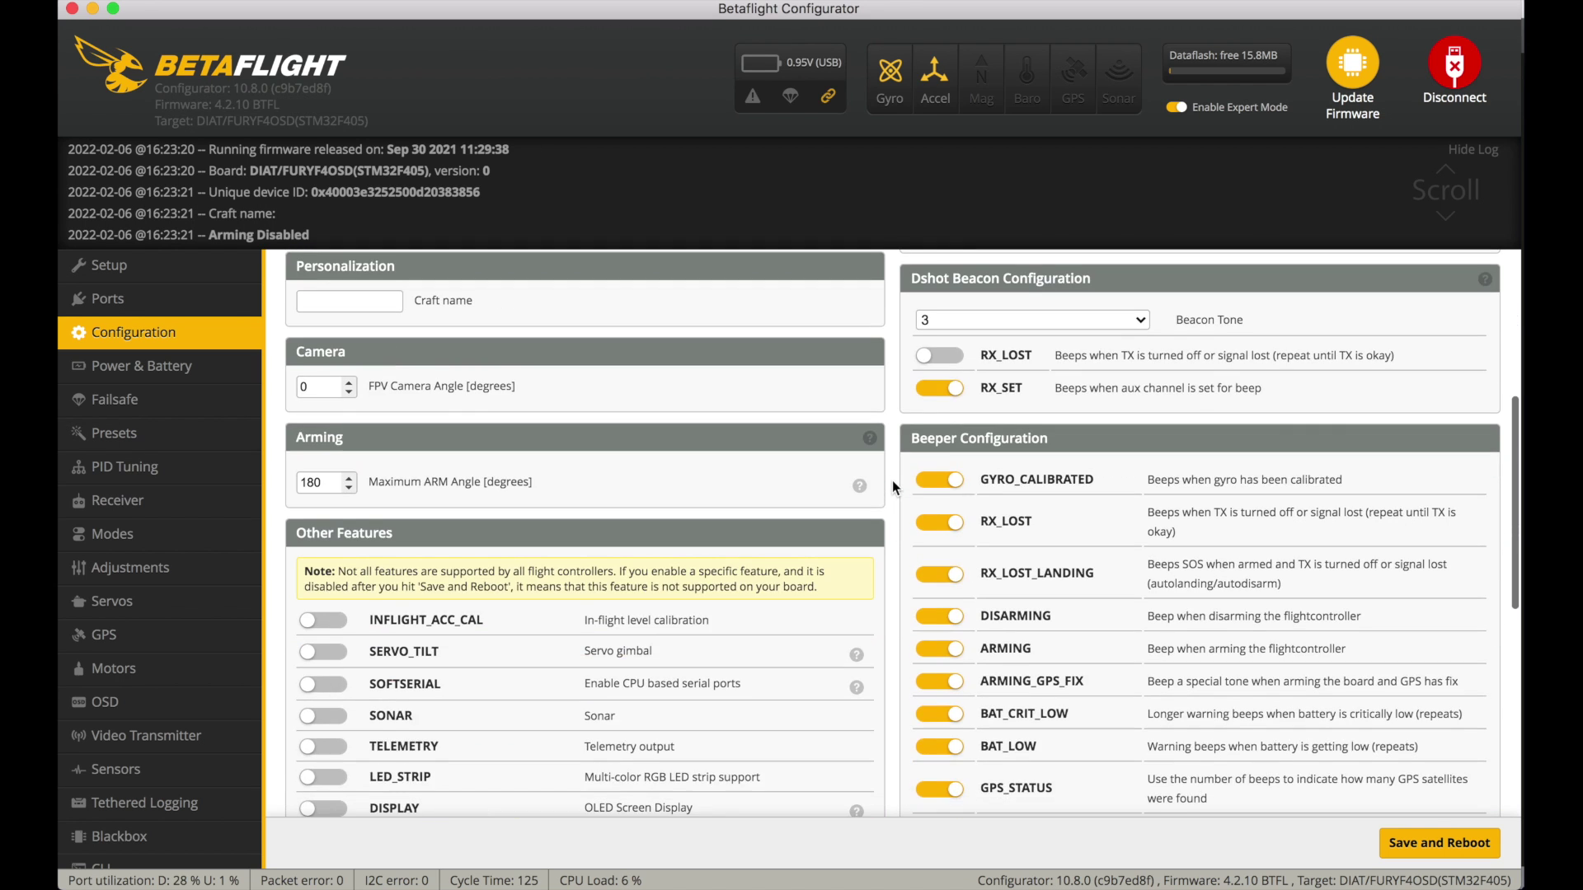
scroll(892, 486, down, 4)
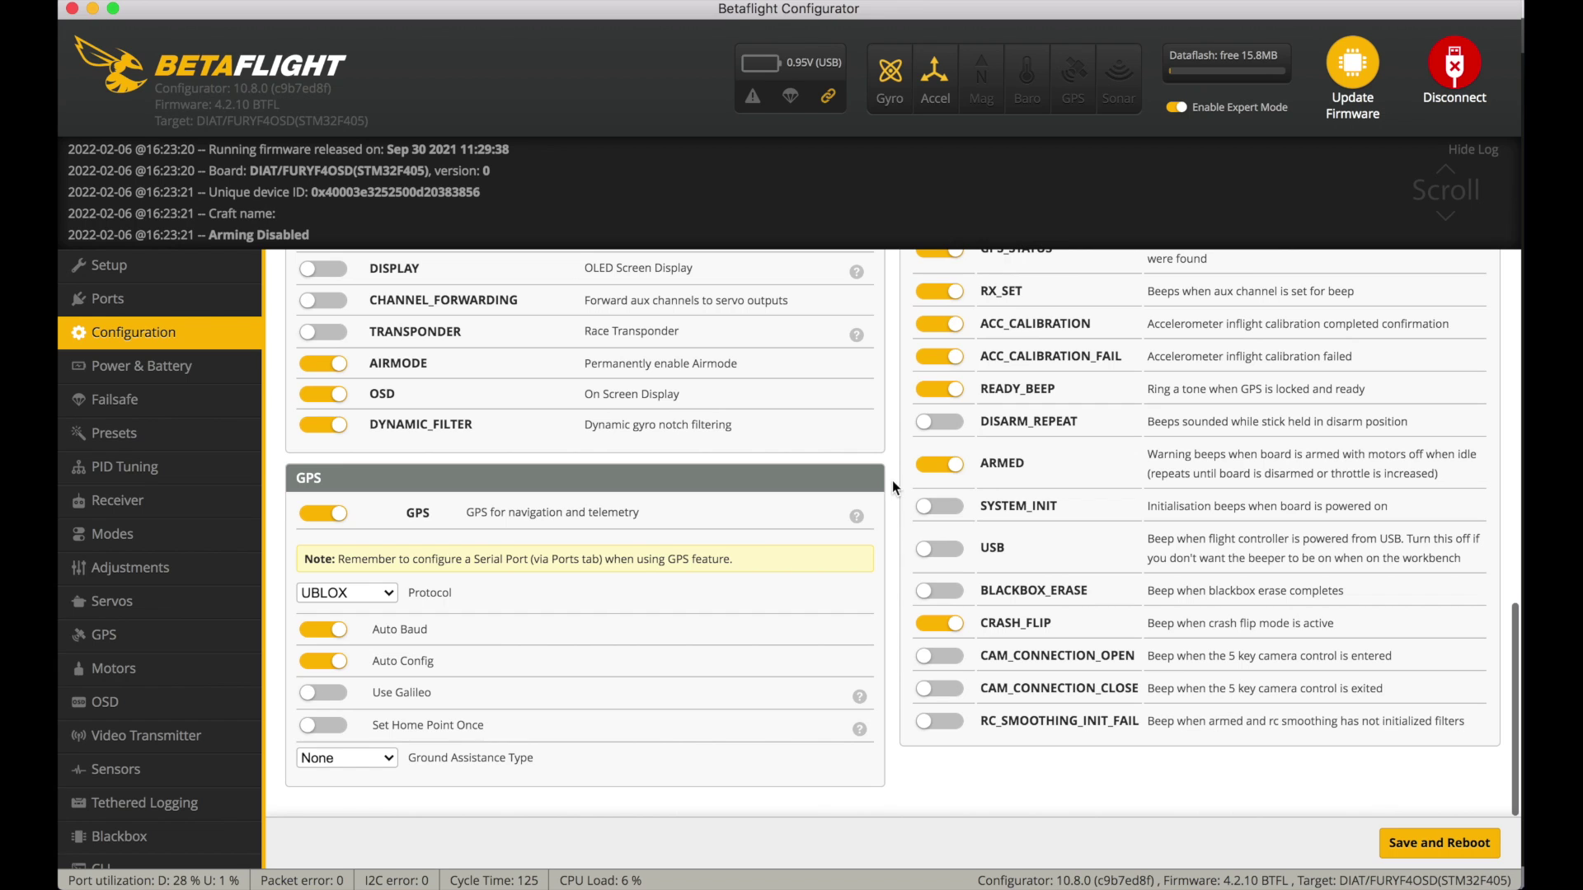
Review the Power & Battery settings and the Failsafe channel fallback and GPS Rescue settings.
click(143, 368)
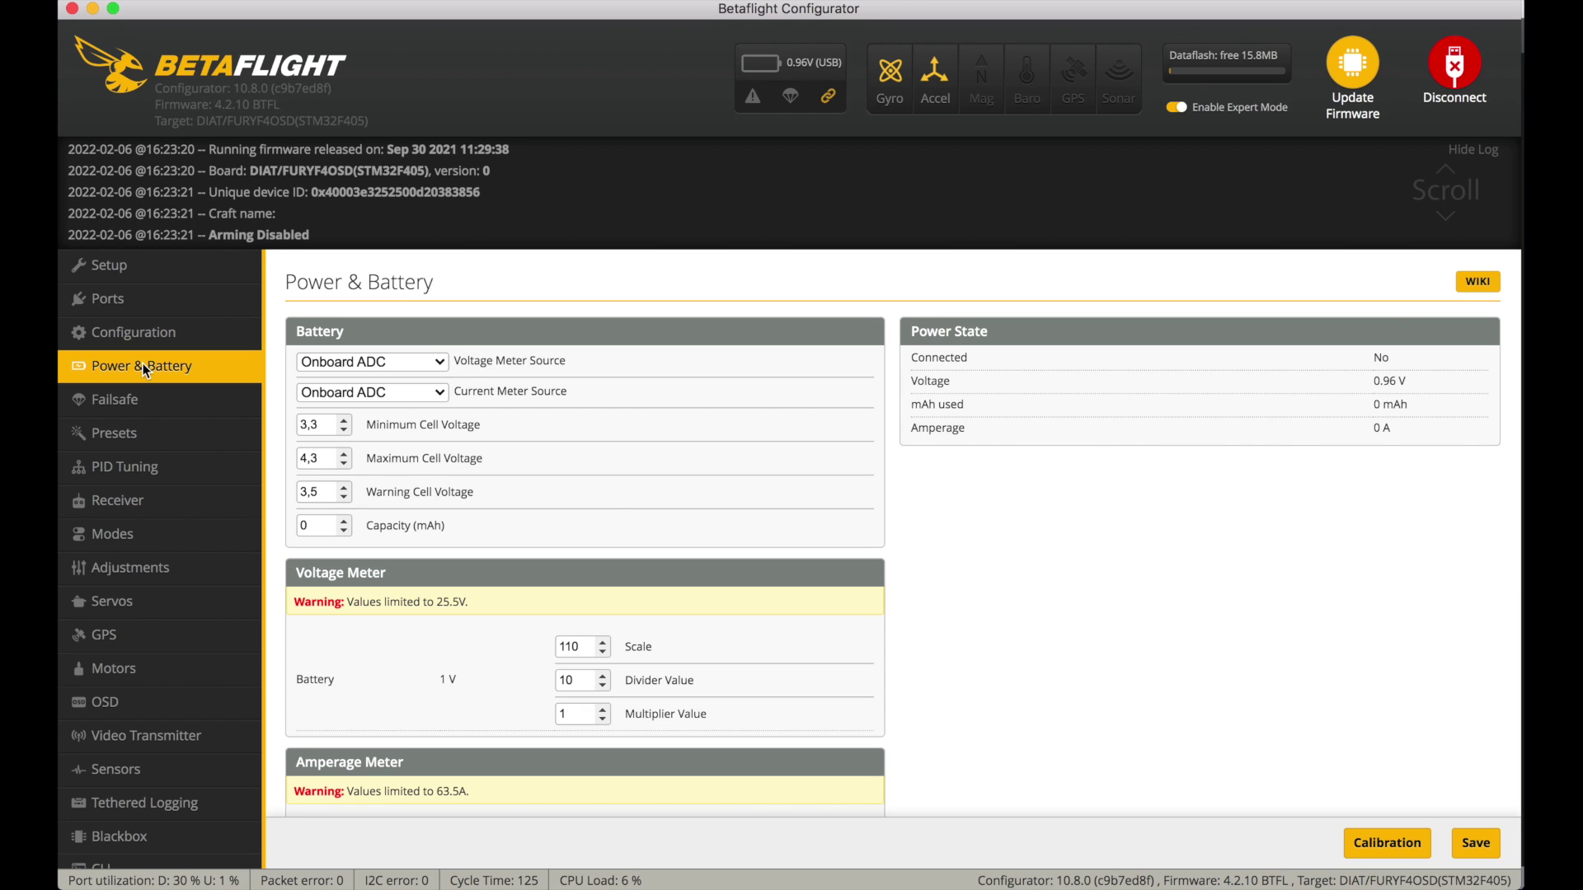
click(141, 401)
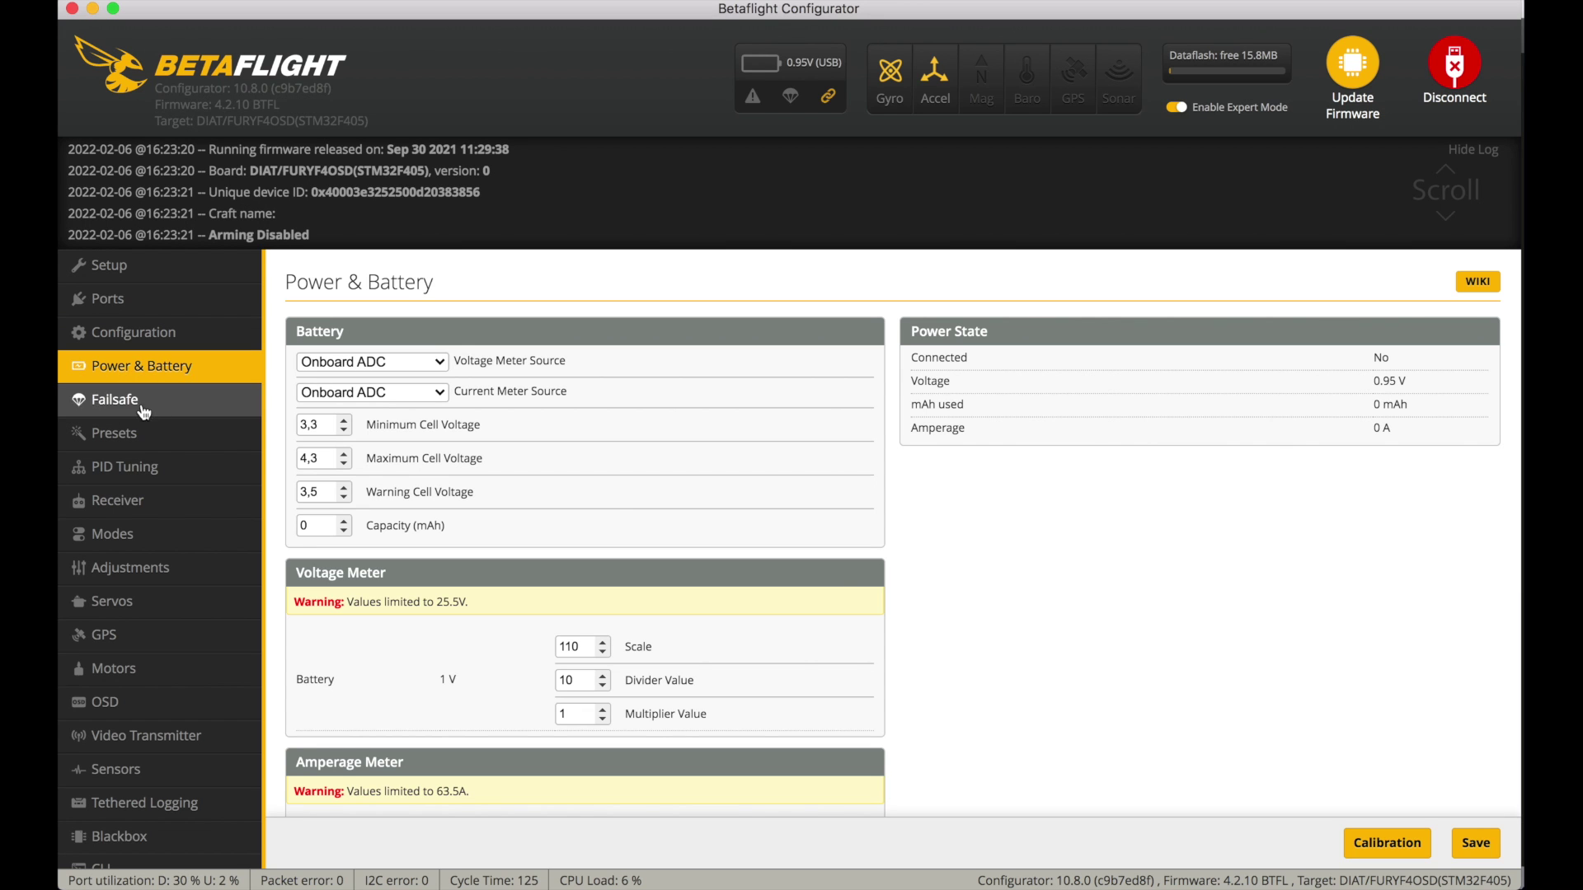
scroll(833, 447, down, 7)
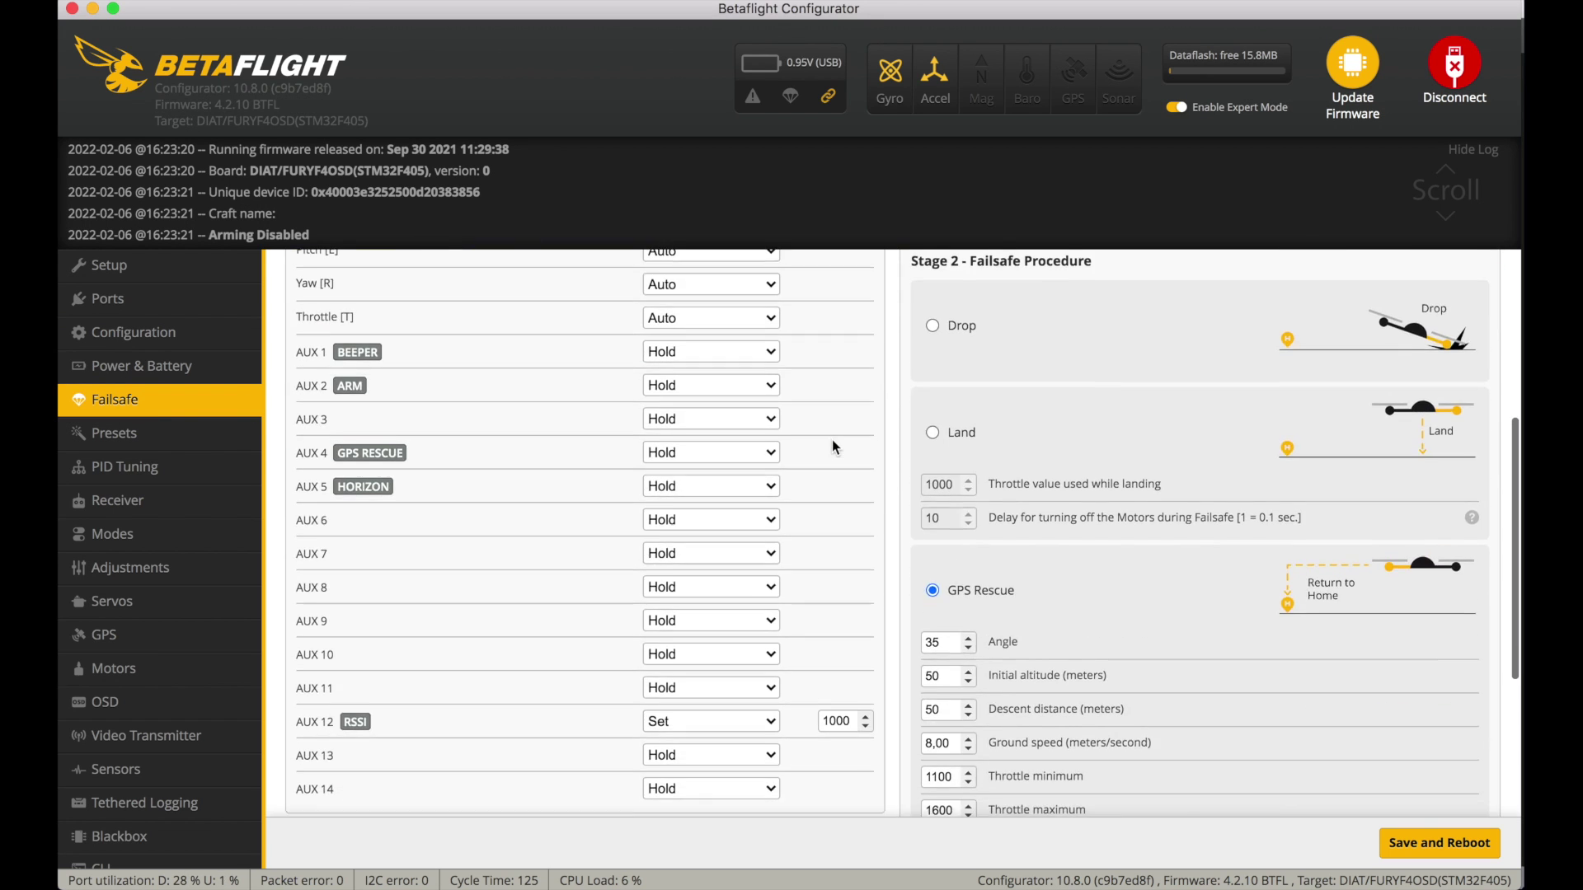
scroll(832, 445, up, 4)
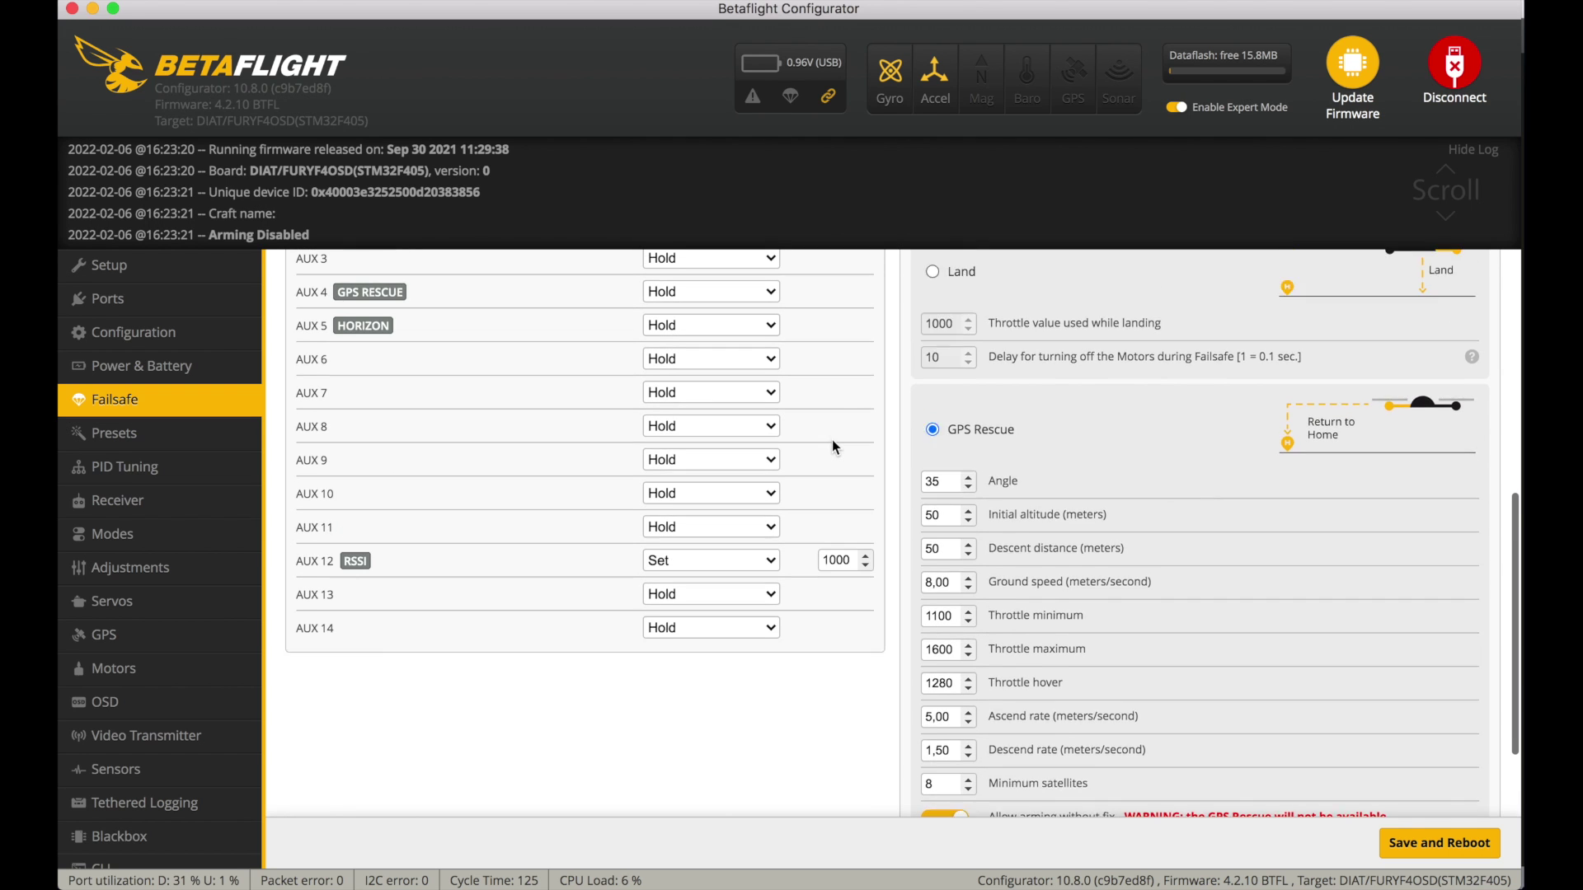
scroll(833, 439, up, 3)
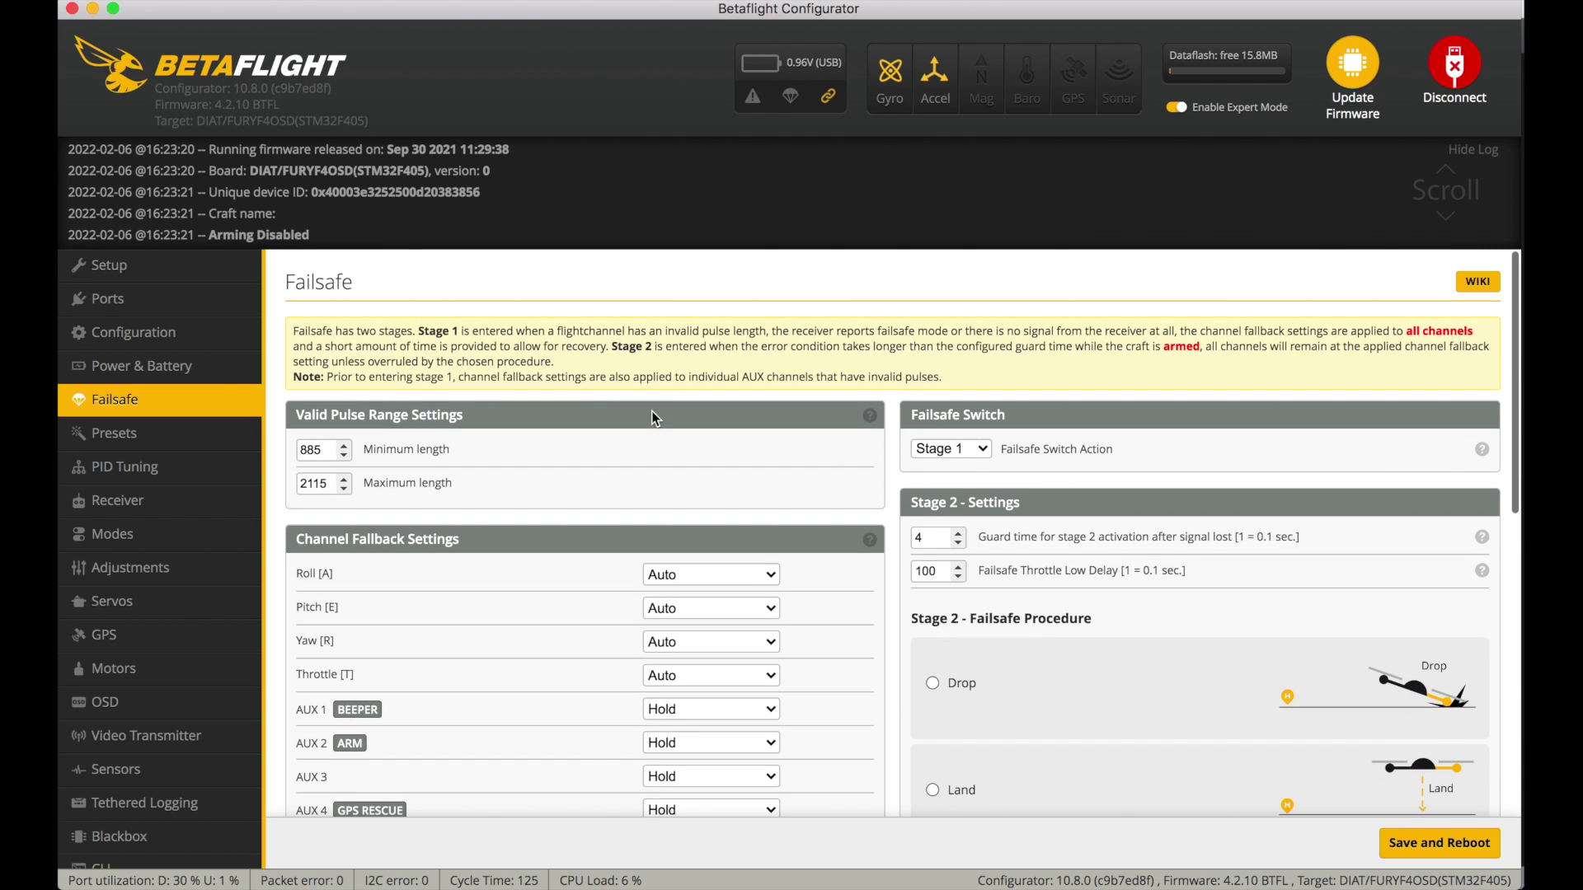
Check the Presets page and examine the PID profile settings on the PID Tuning page.
click(182, 437)
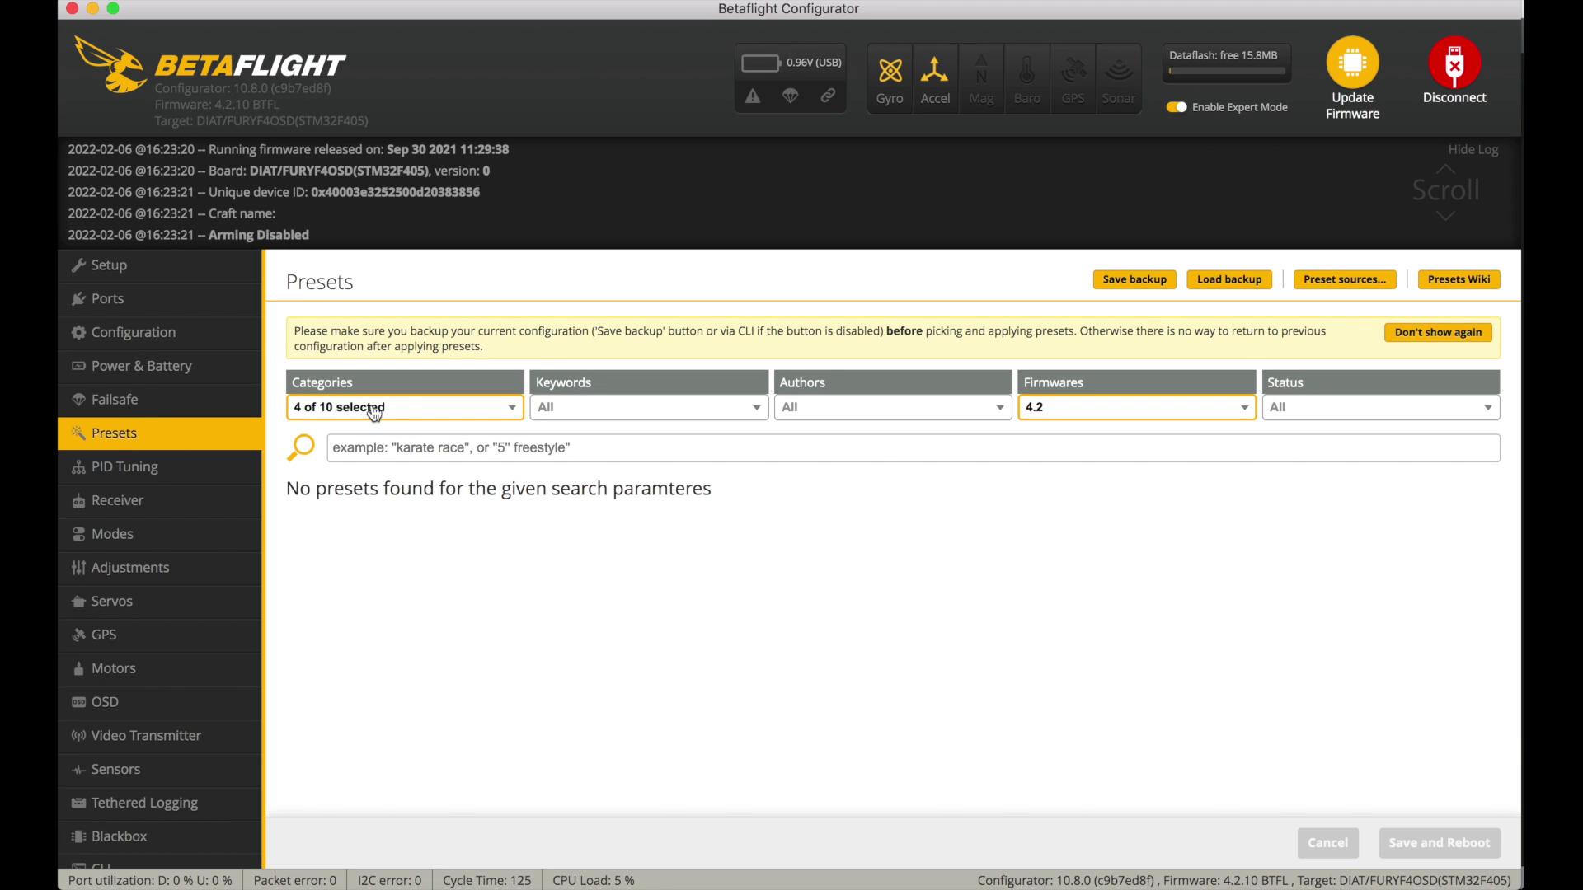
click(152, 474)
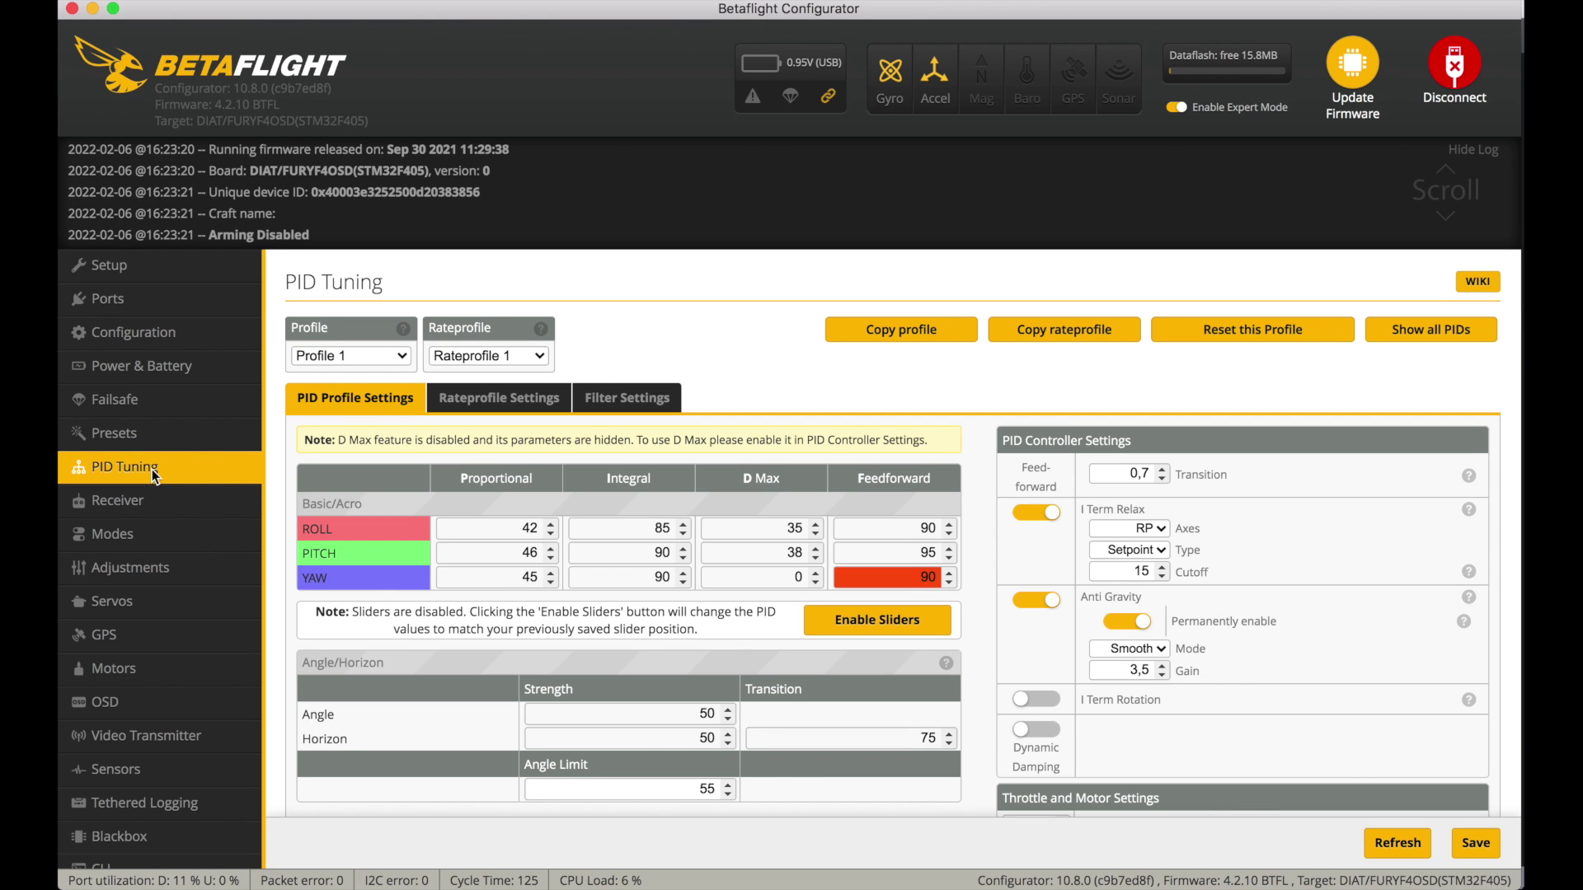
scroll(983, 423, down, 5)
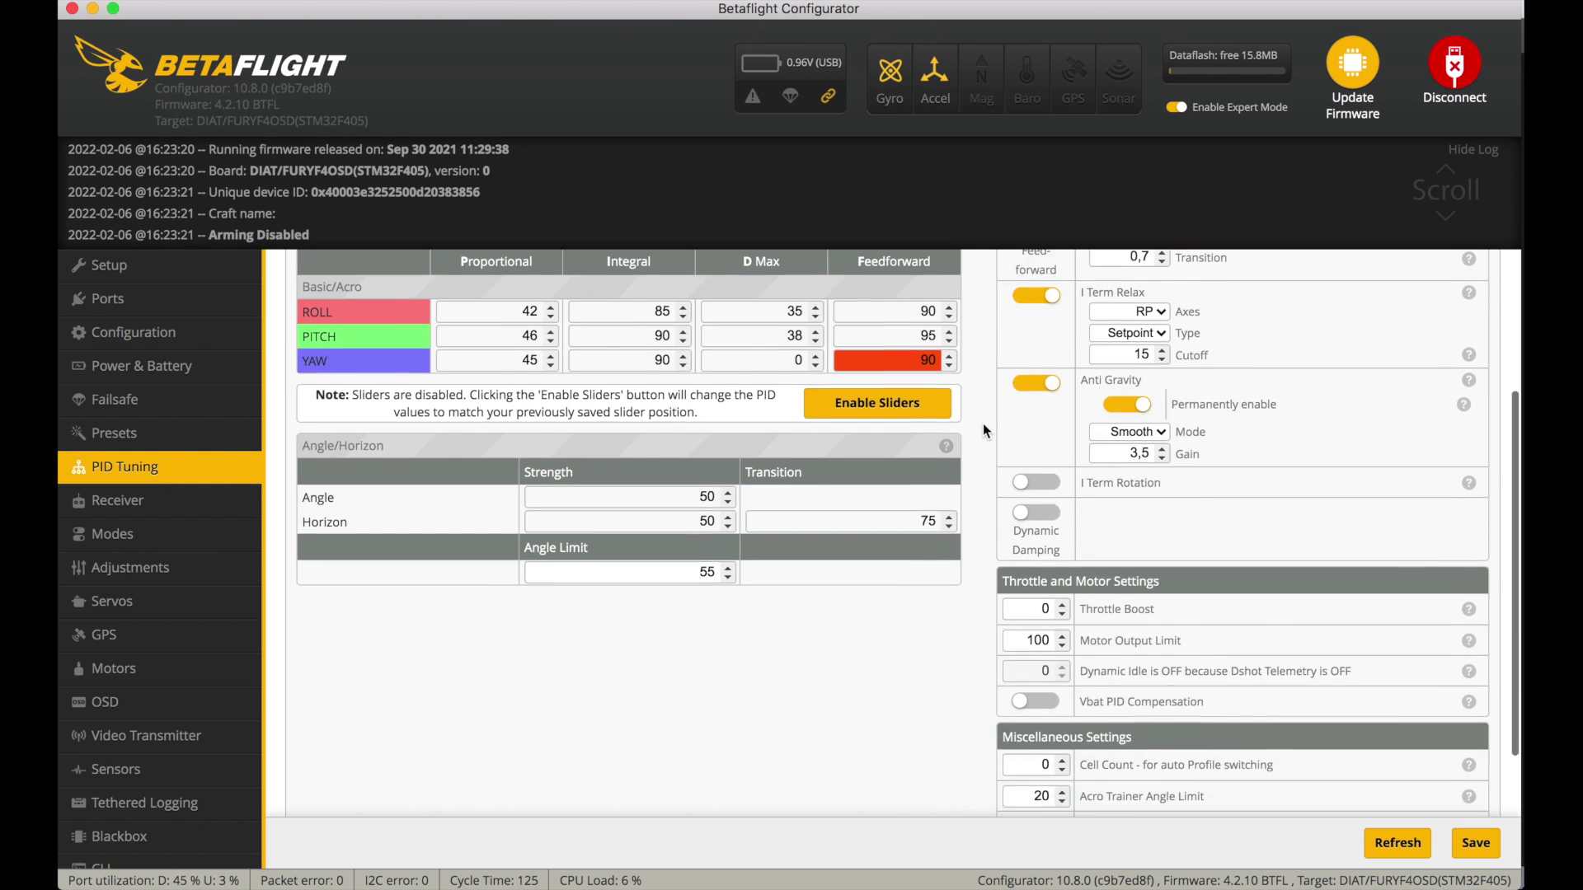
scroll(983, 423, up, 5)
scroll(983, 423, down, 1)
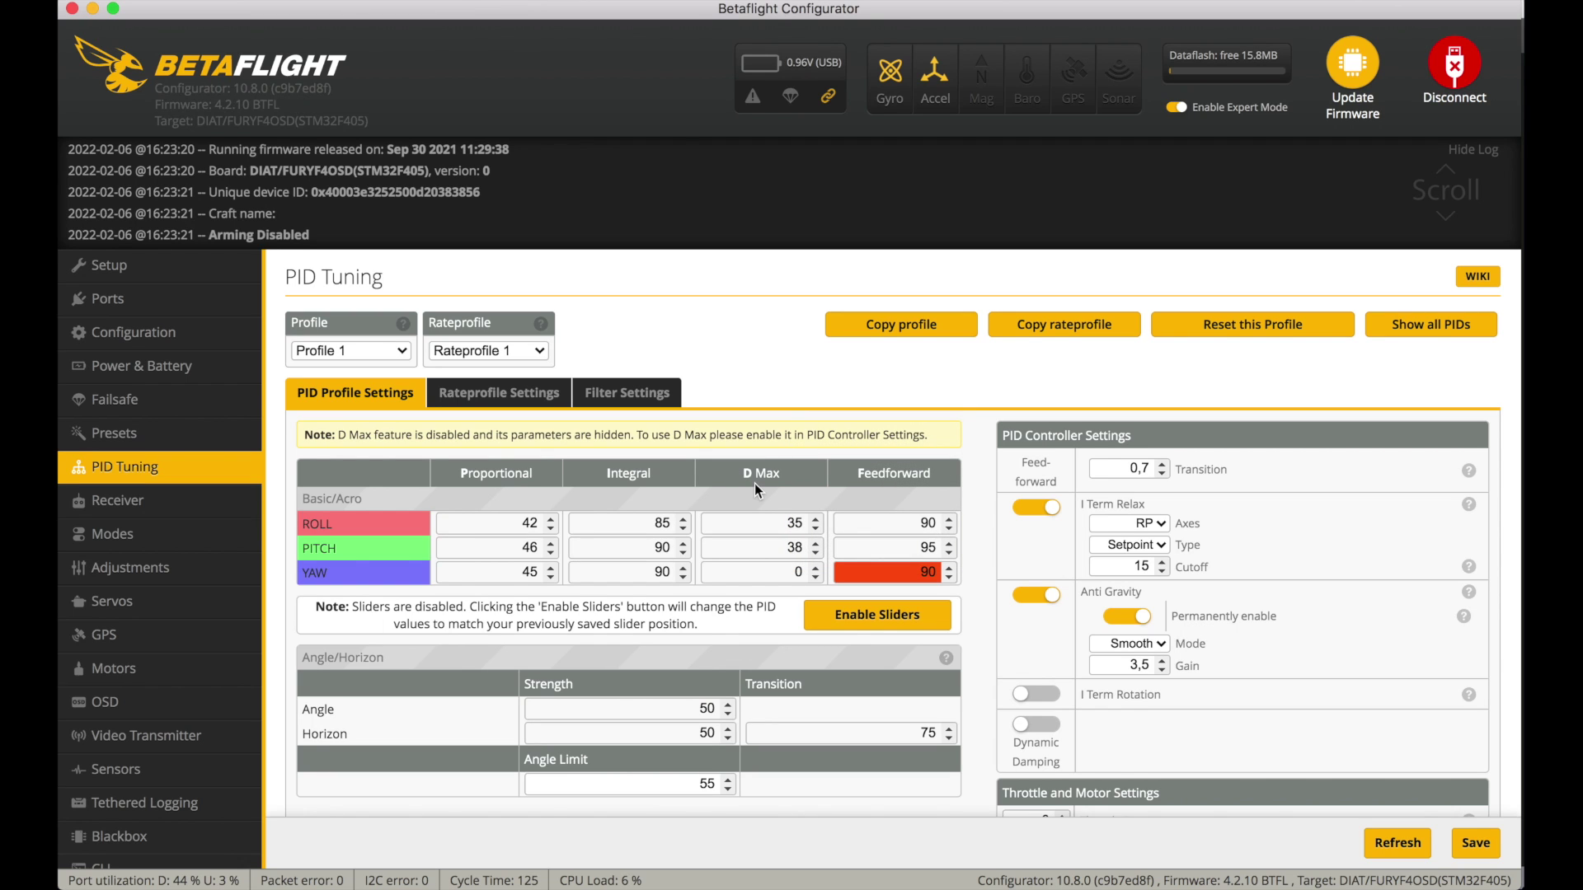
mouse_move(775, 480)
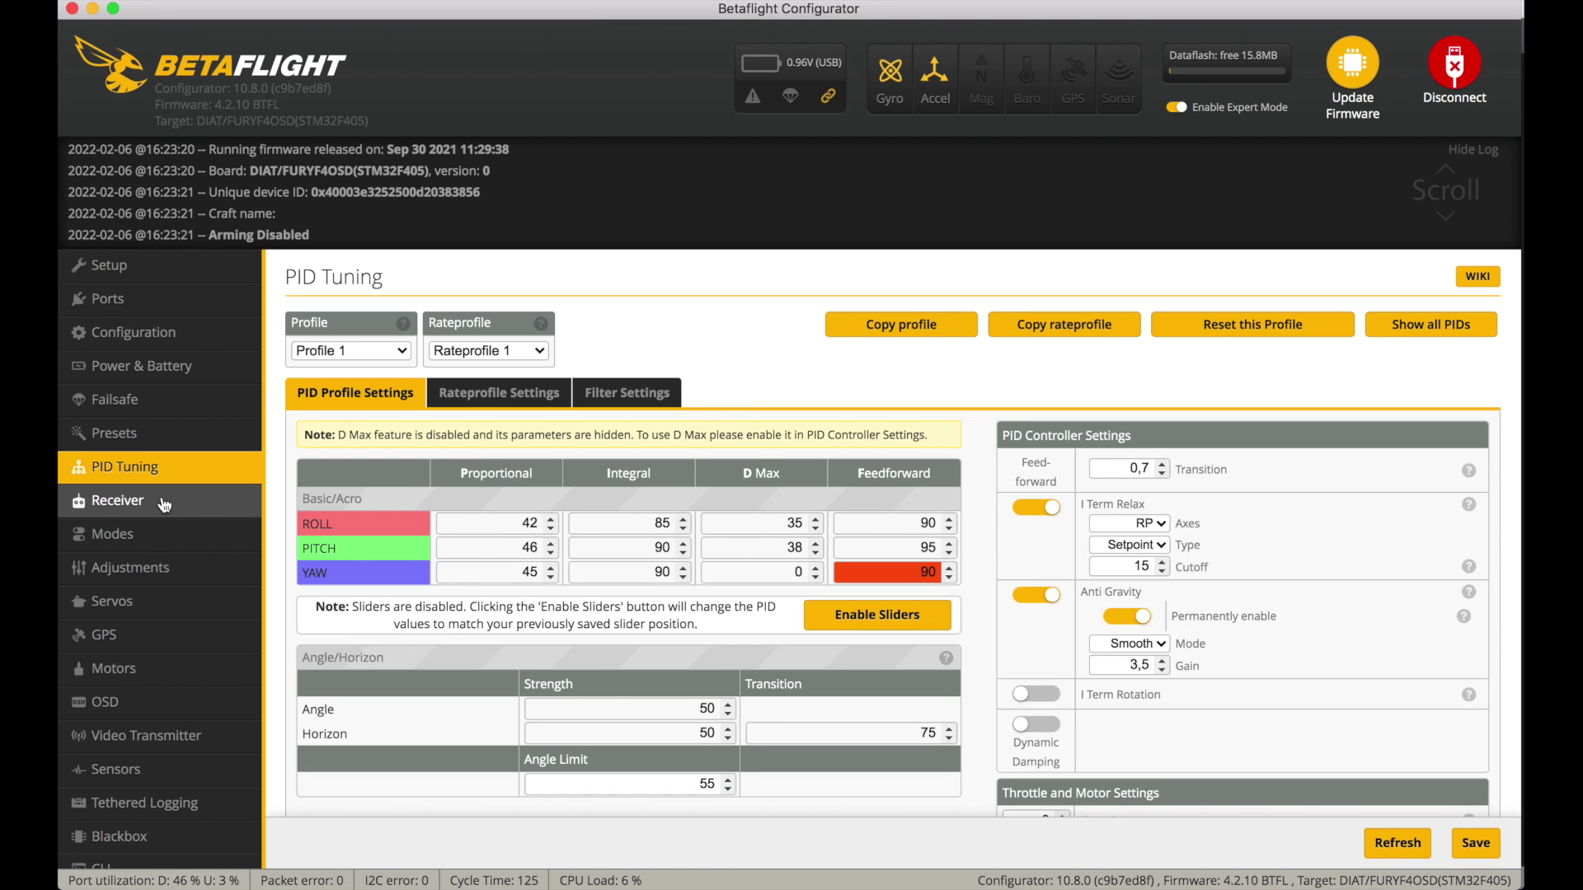
Examine the rateprofile settings and the gyro, D-term and dynamic notch filter settings in PID Tuning.
click(507, 399)
click(624, 401)
click(493, 399)
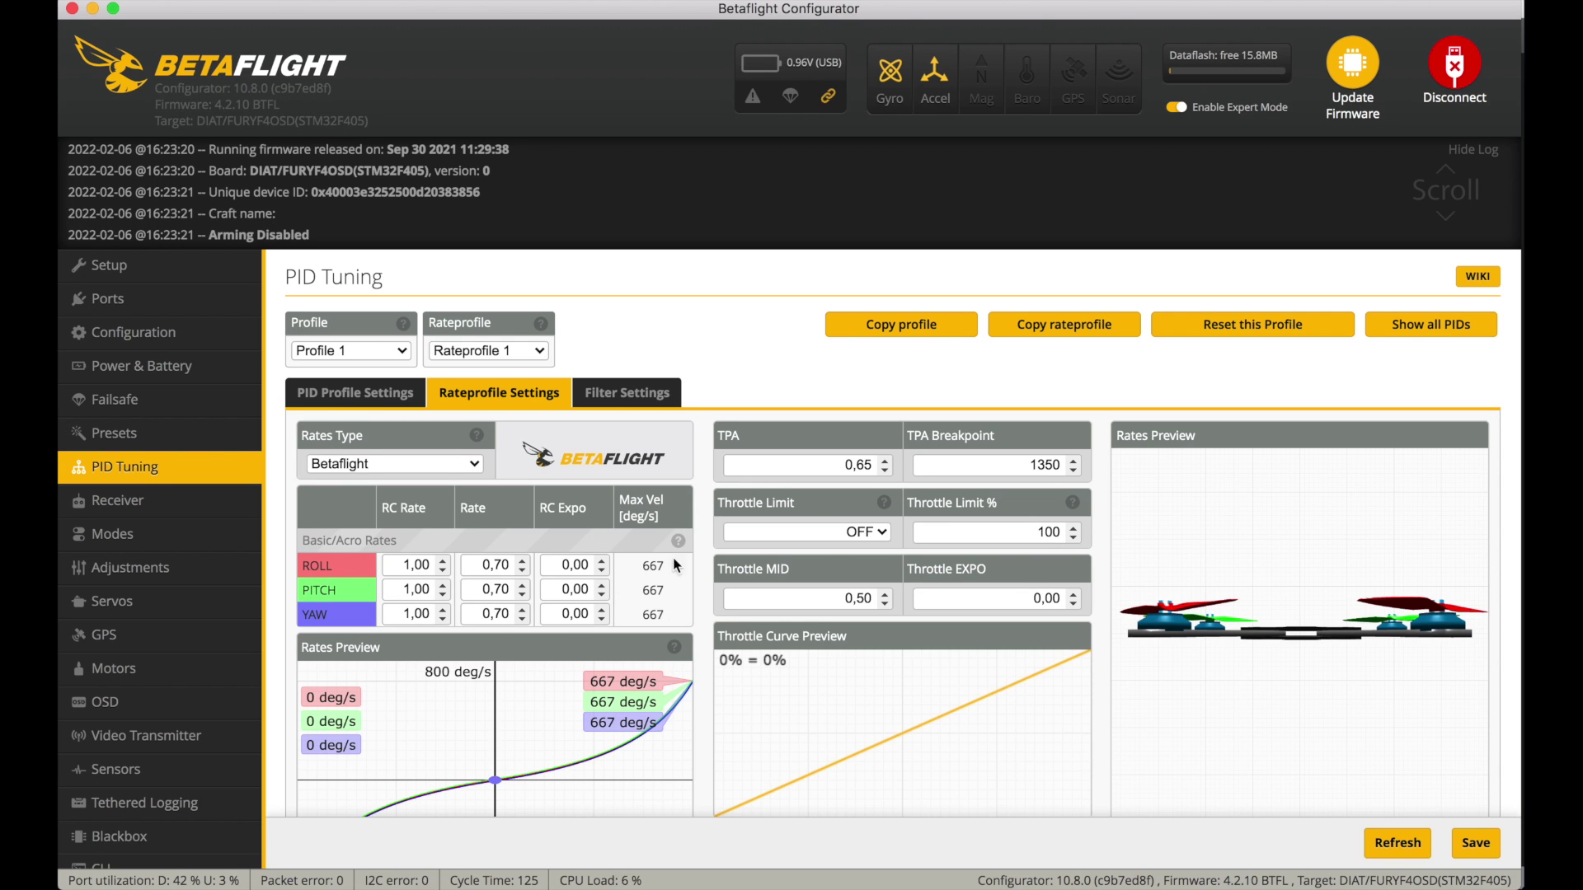
click(648, 396)
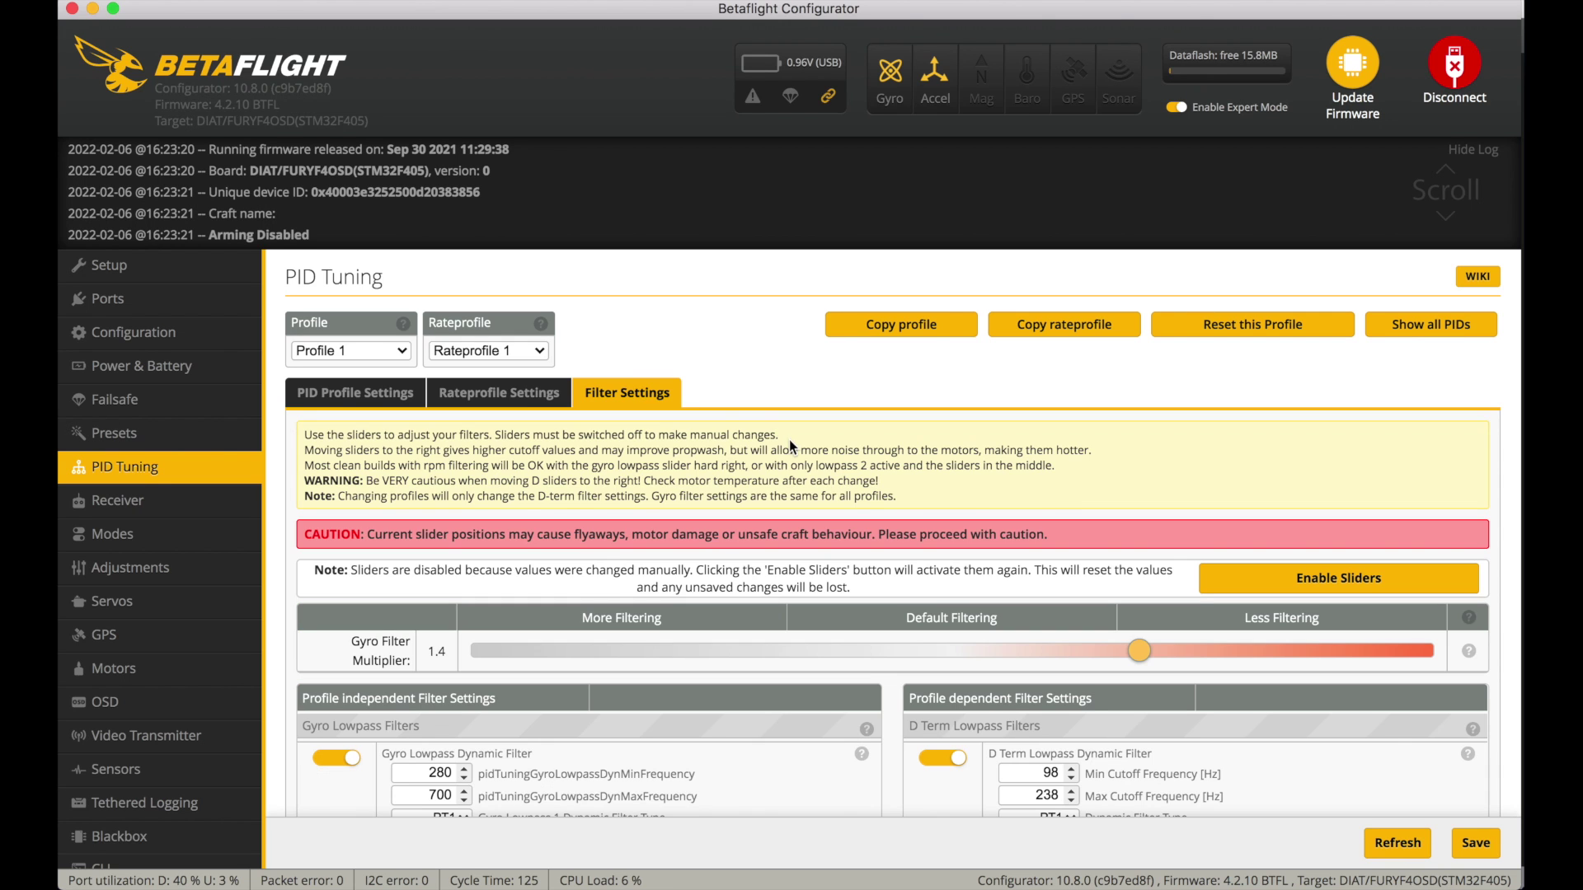
scroll(789, 438, down, 3)
scroll(788, 438, down, 2)
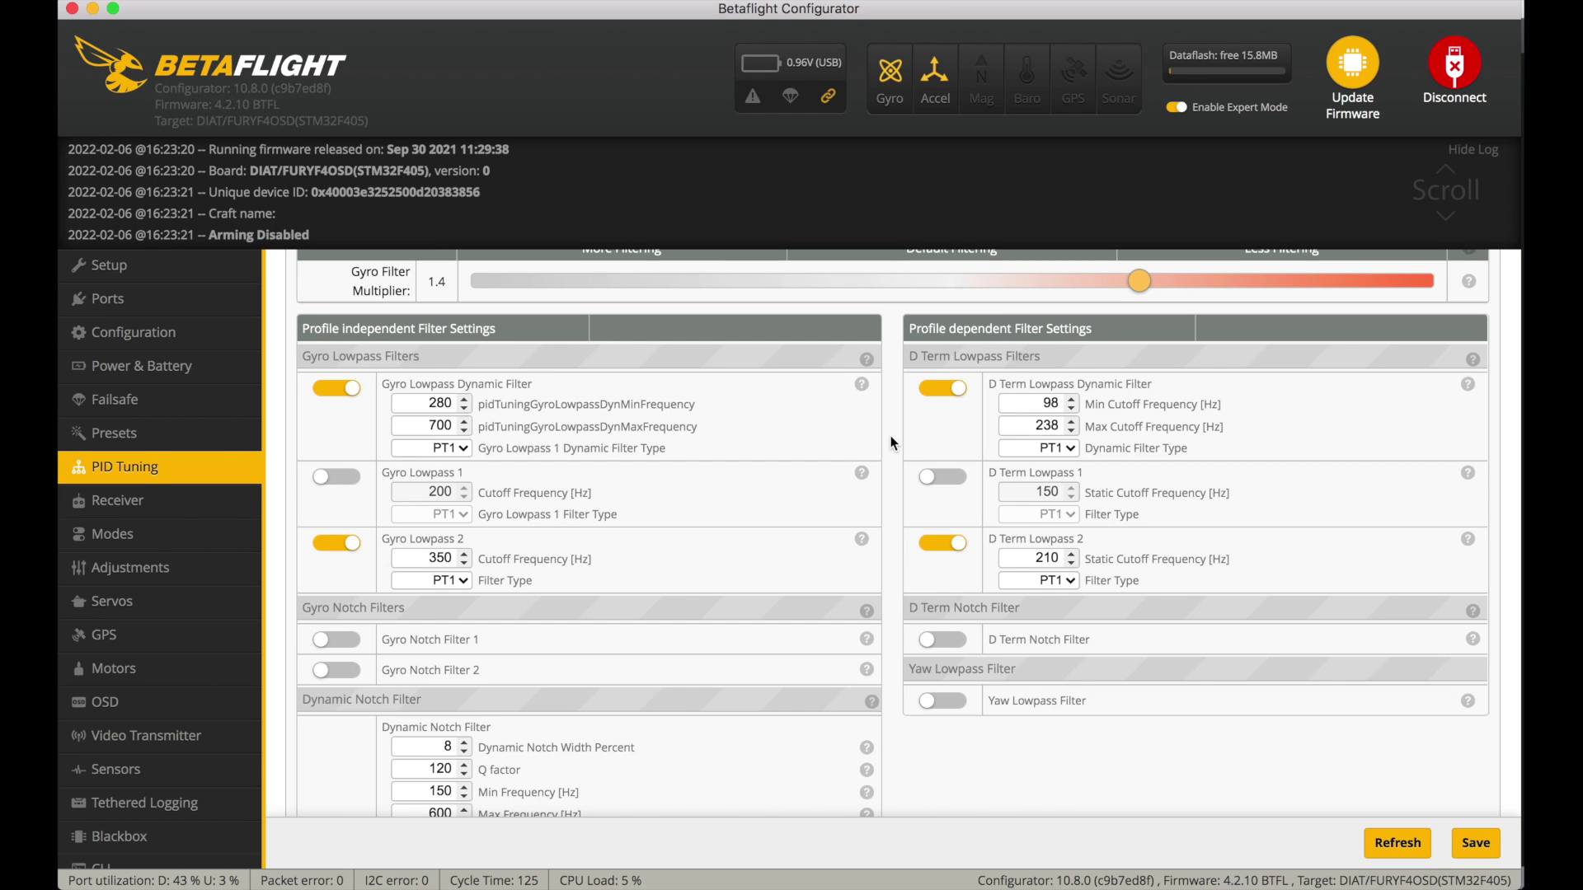
scroll(891, 443, down, 1)
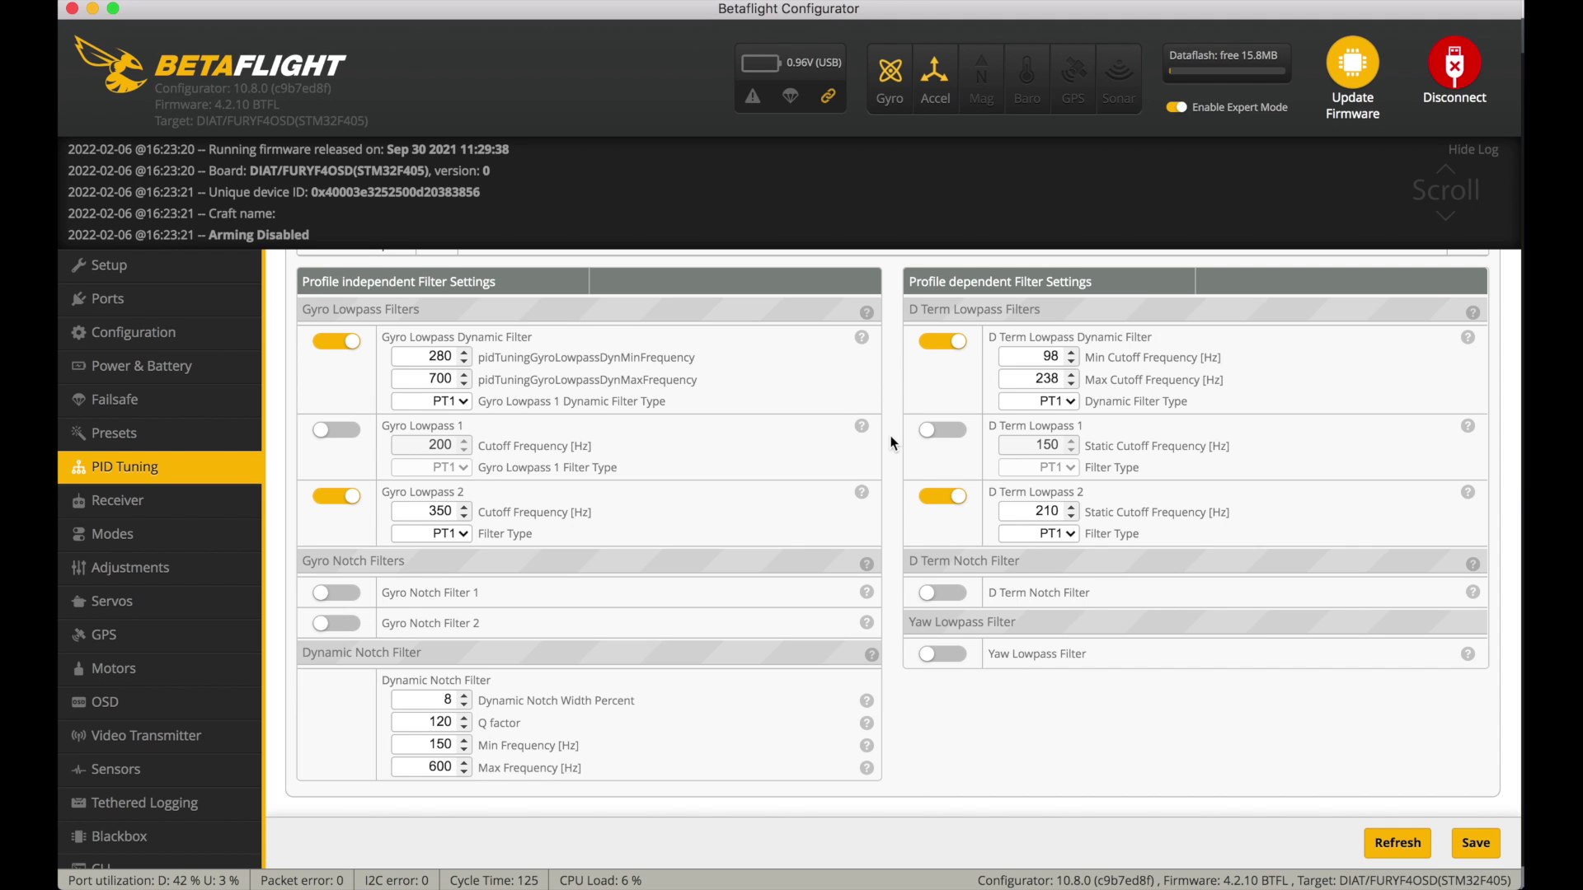
scroll(895, 391, up, 4)
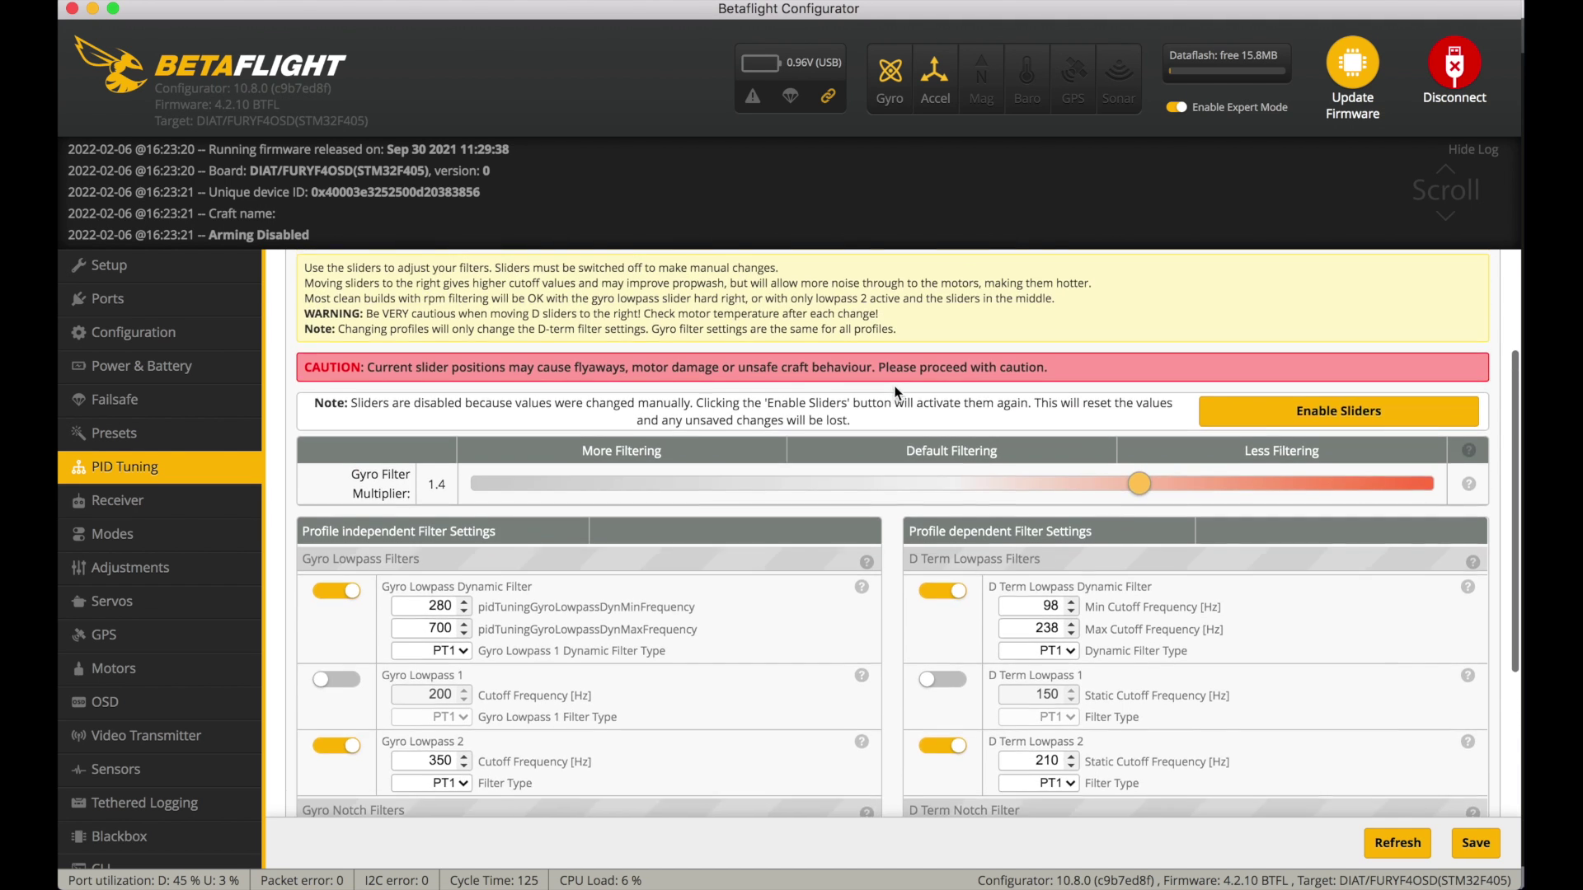
scroll(897, 393, down, 4)
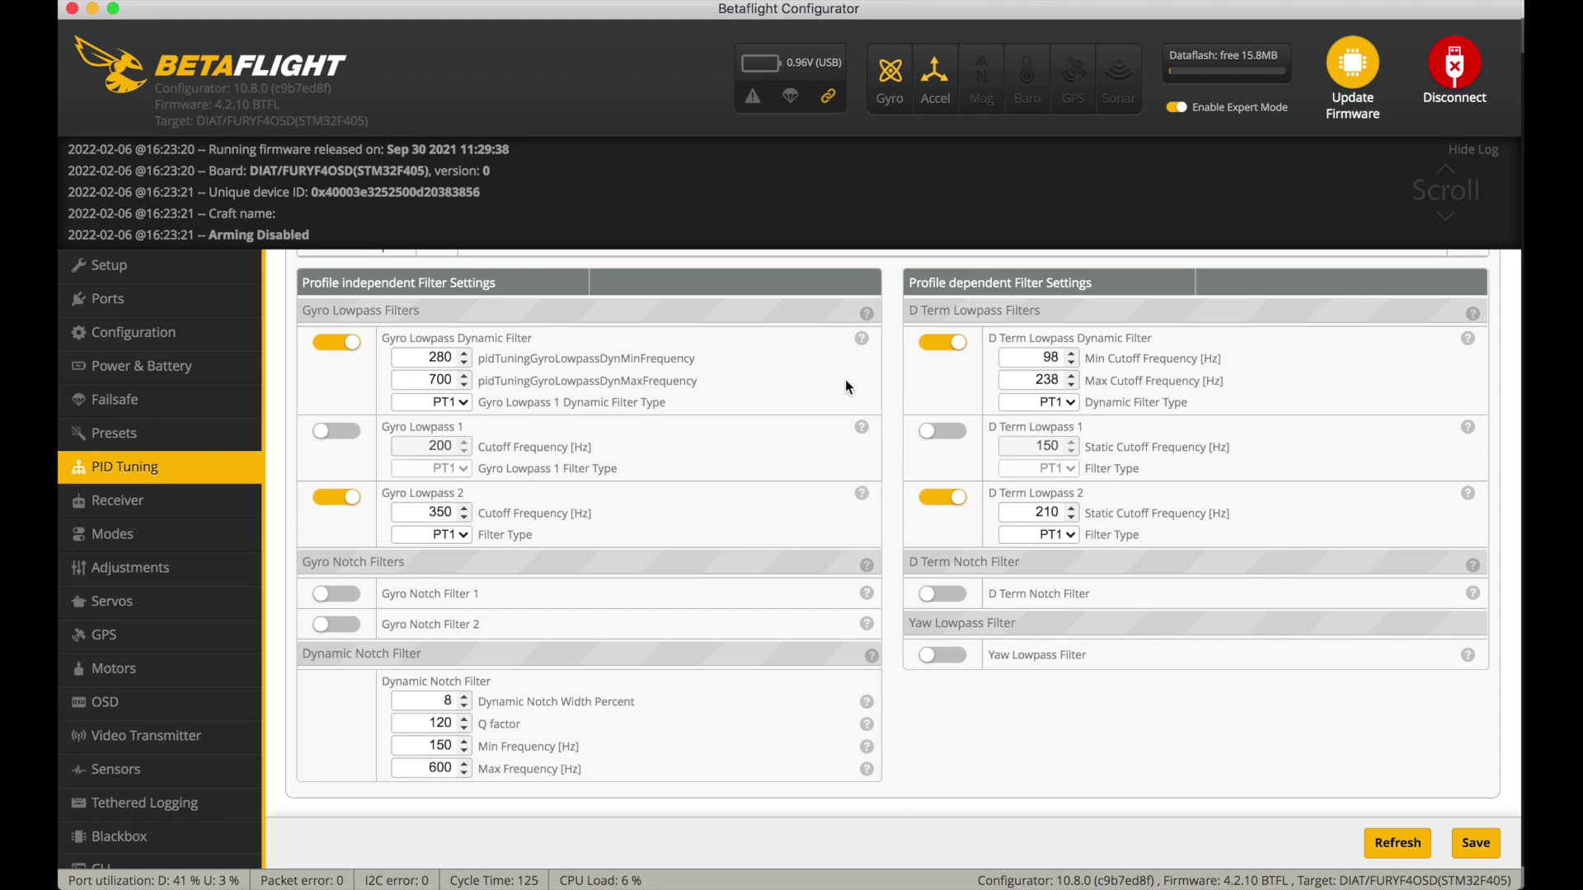
Review the Receiver page, including receiver mode, serial provider, channel map, RSSI channel and RC smoothing.
click(170, 491)
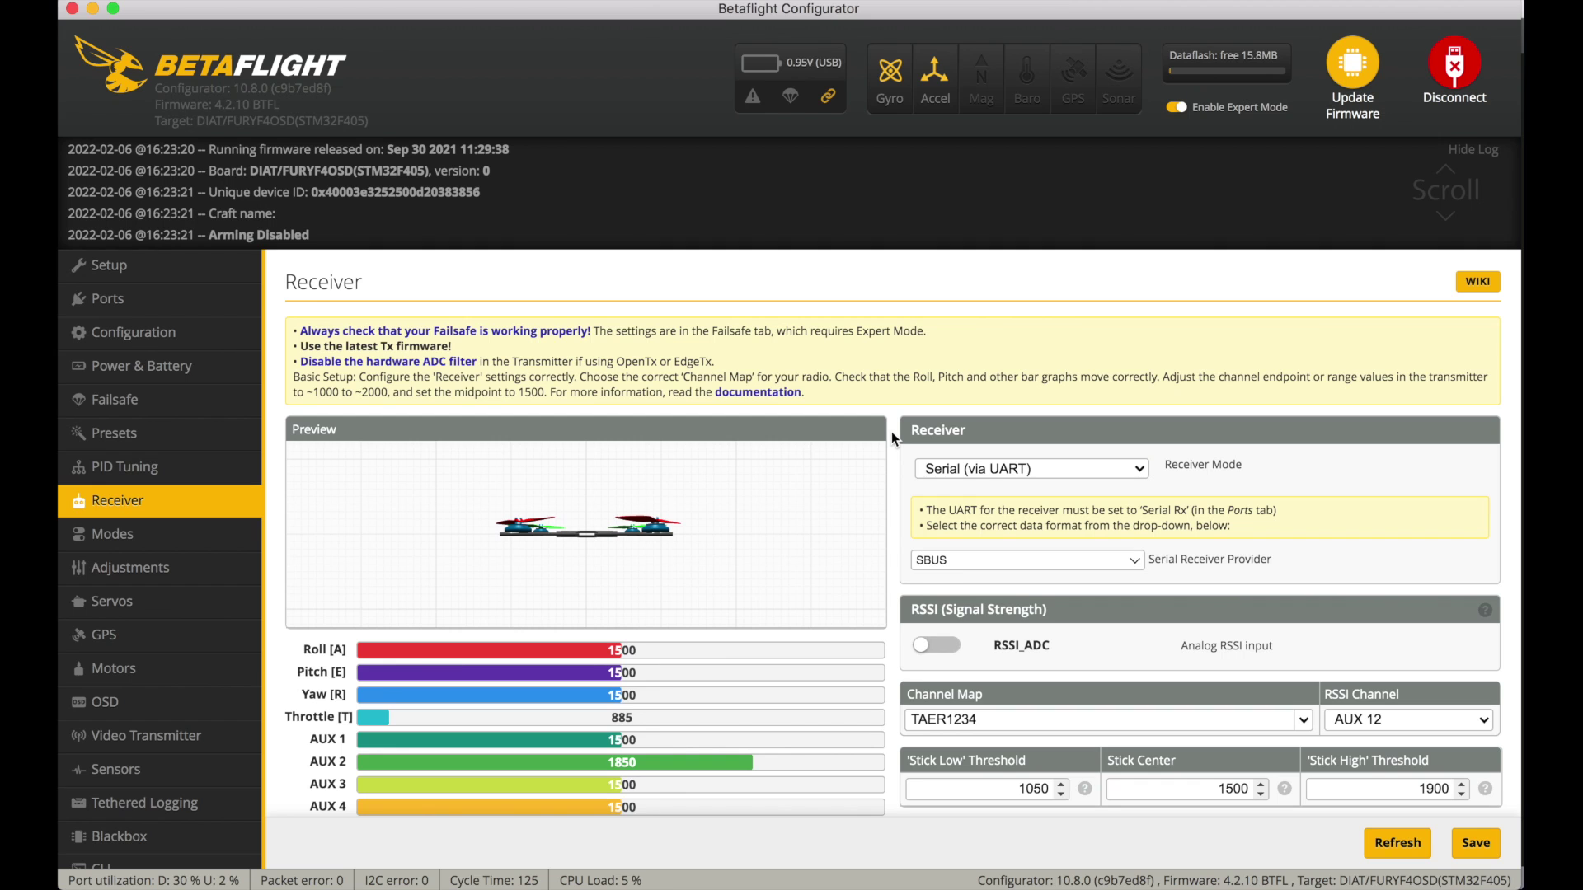
scroll(892, 432, down, 5)
scroll(892, 432, up, 3)
scroll(892, 432, down, 1)
scroll(892, 432, down, 1)
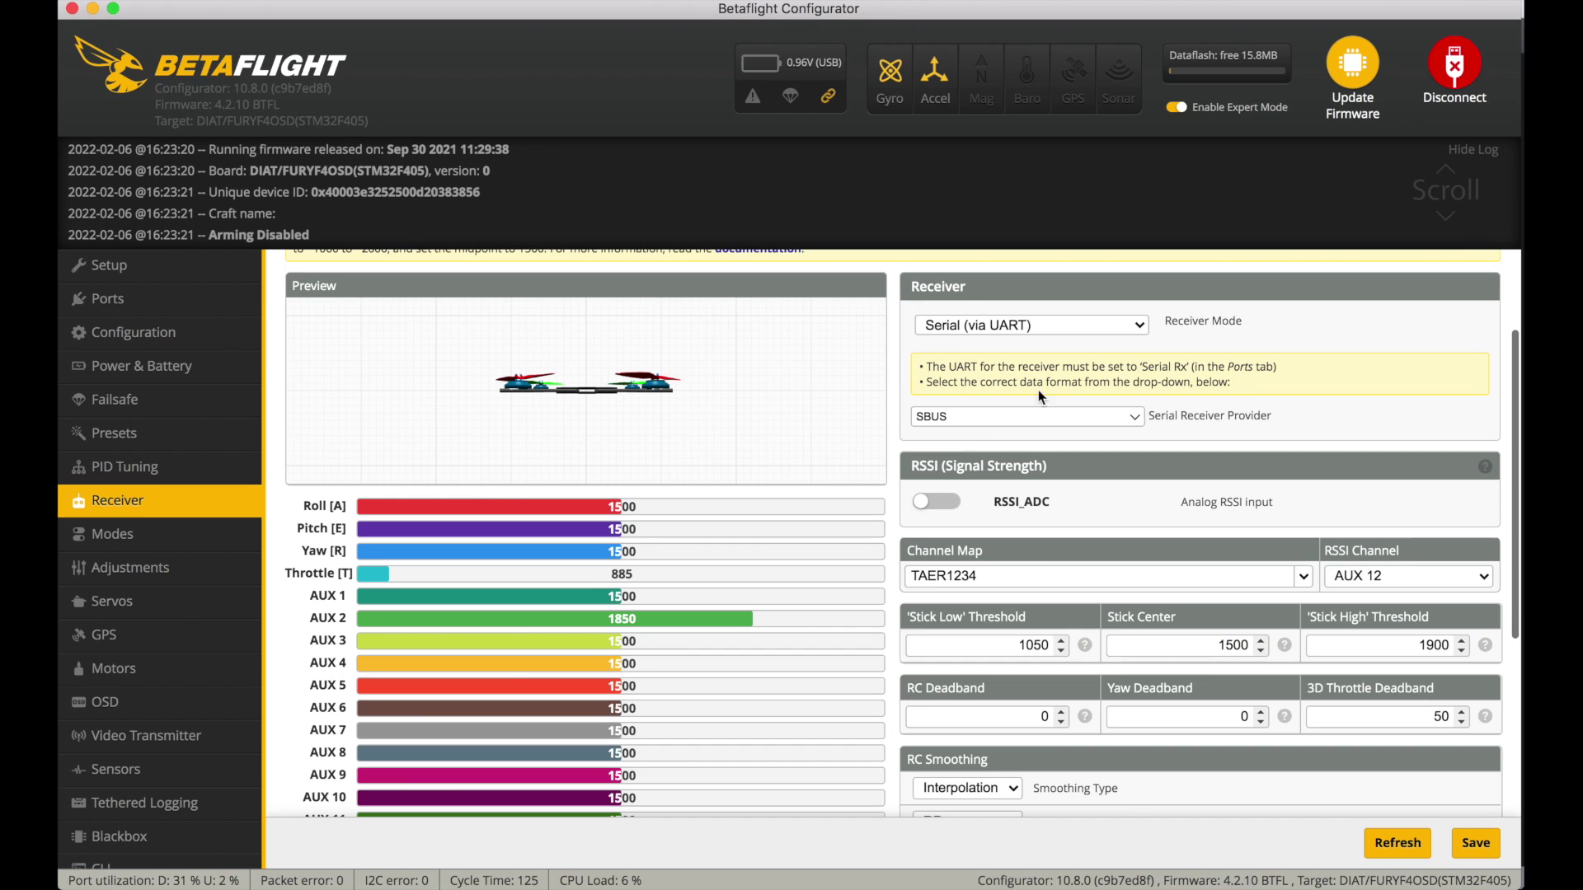
scroll(895, 356, down, 5)
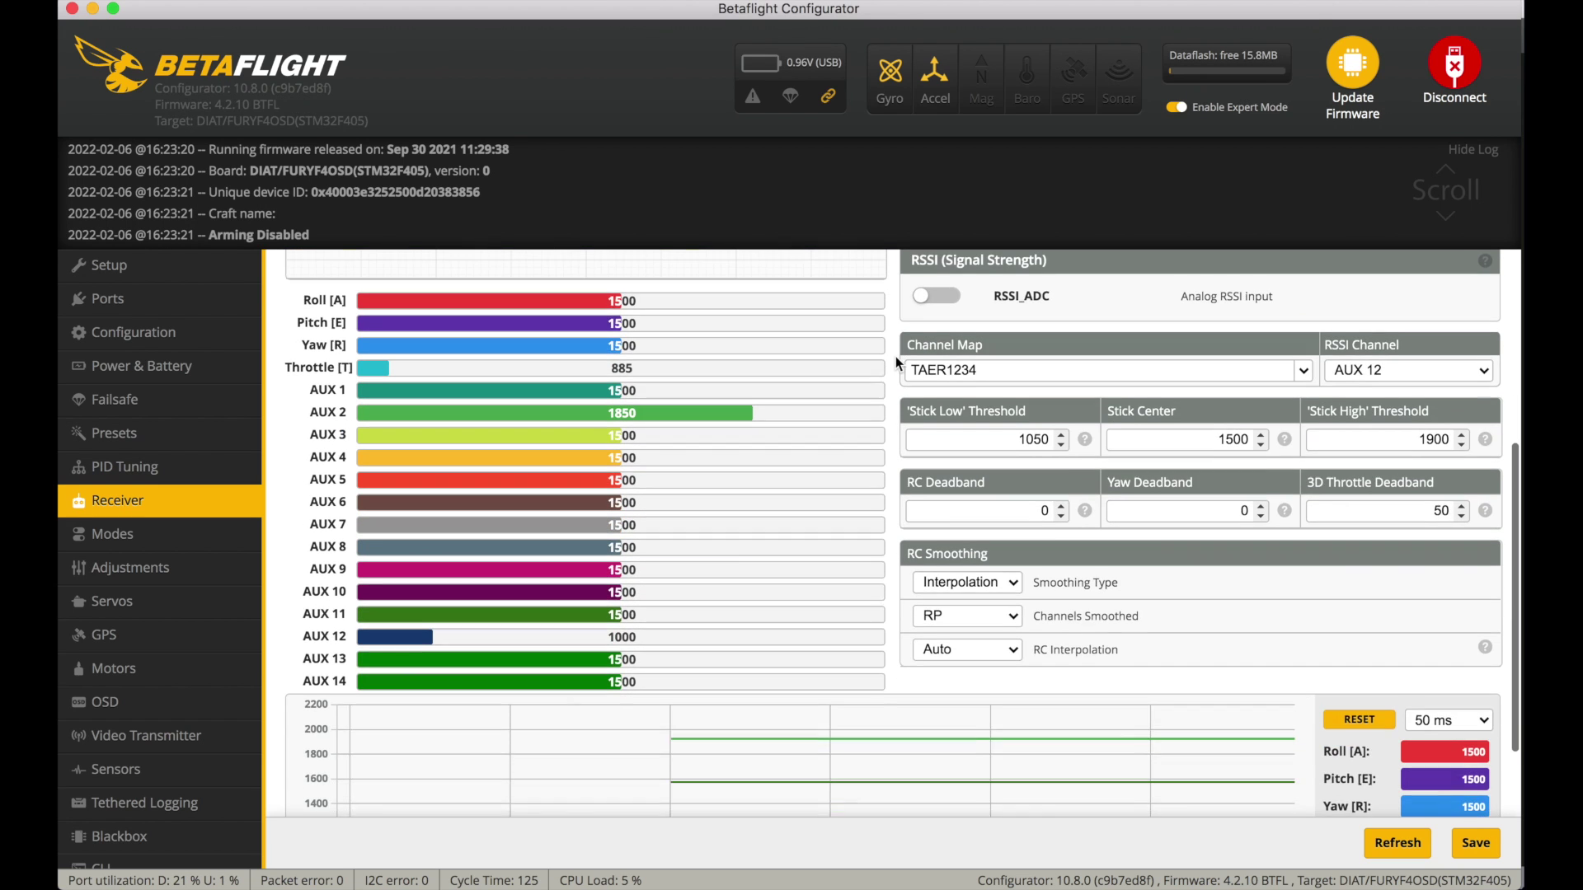
Look through the Modes, Adjustments, Servos and GPS pages, including the GPS signal strength list.
click(140, 533)
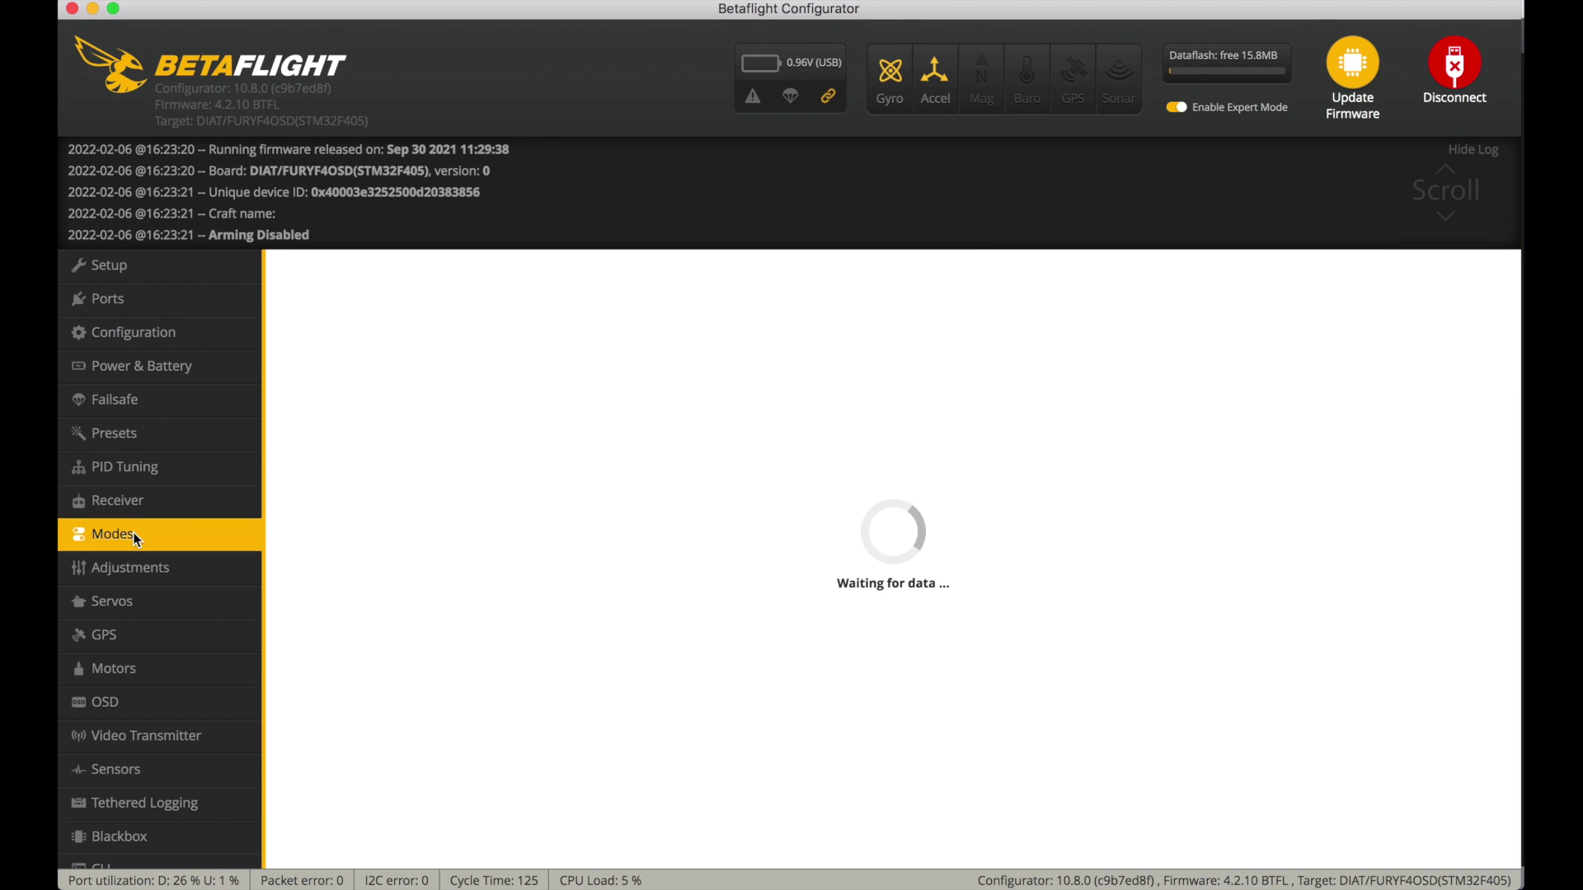
click(193, 571)
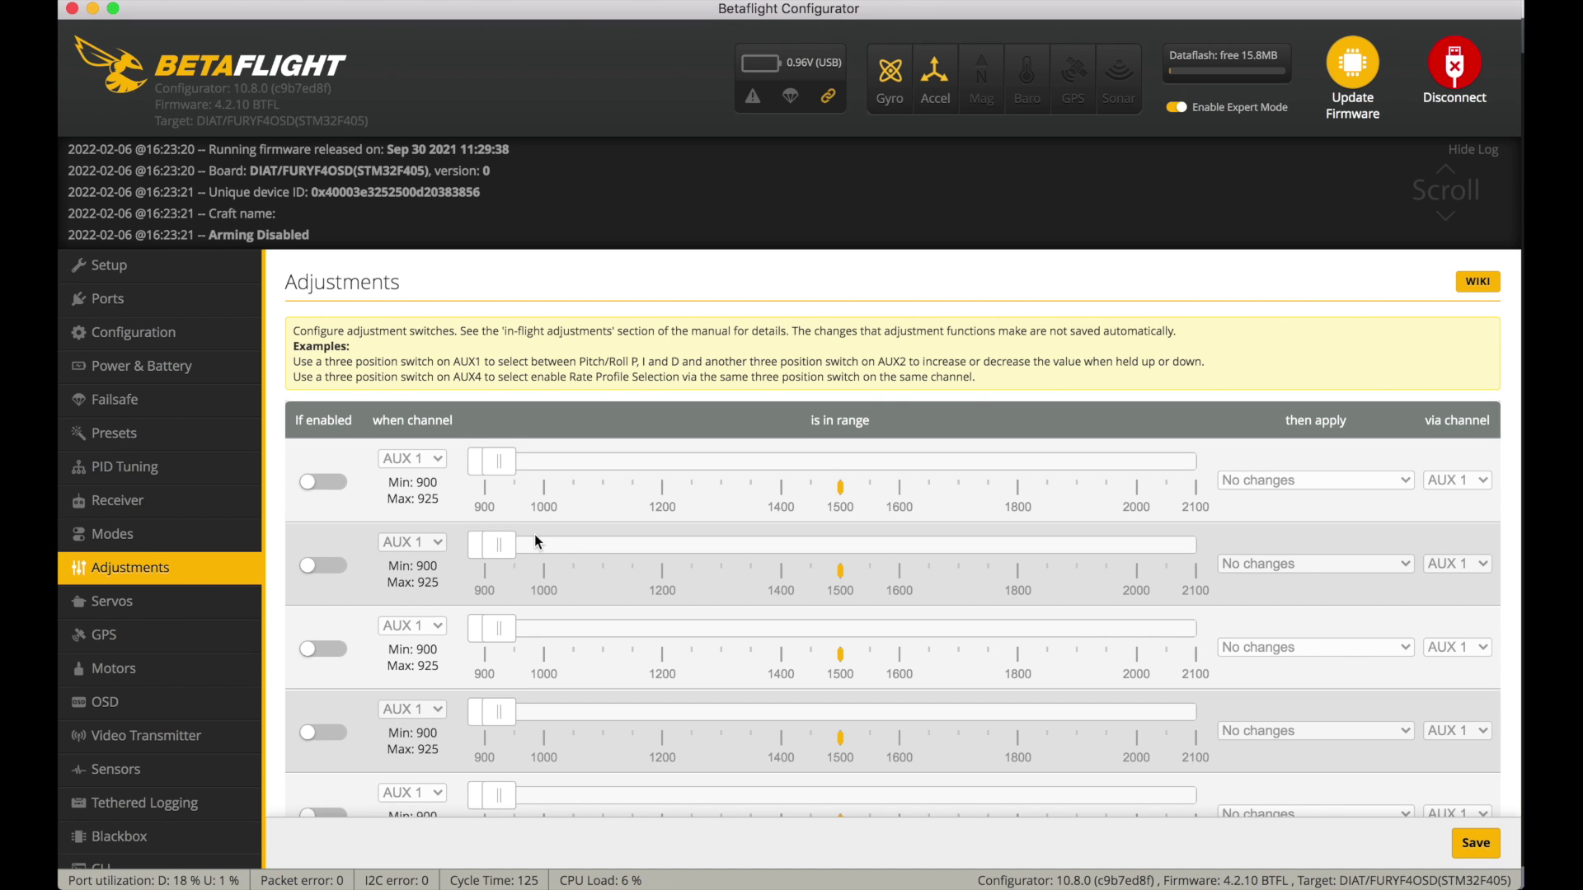
click(168, 603)
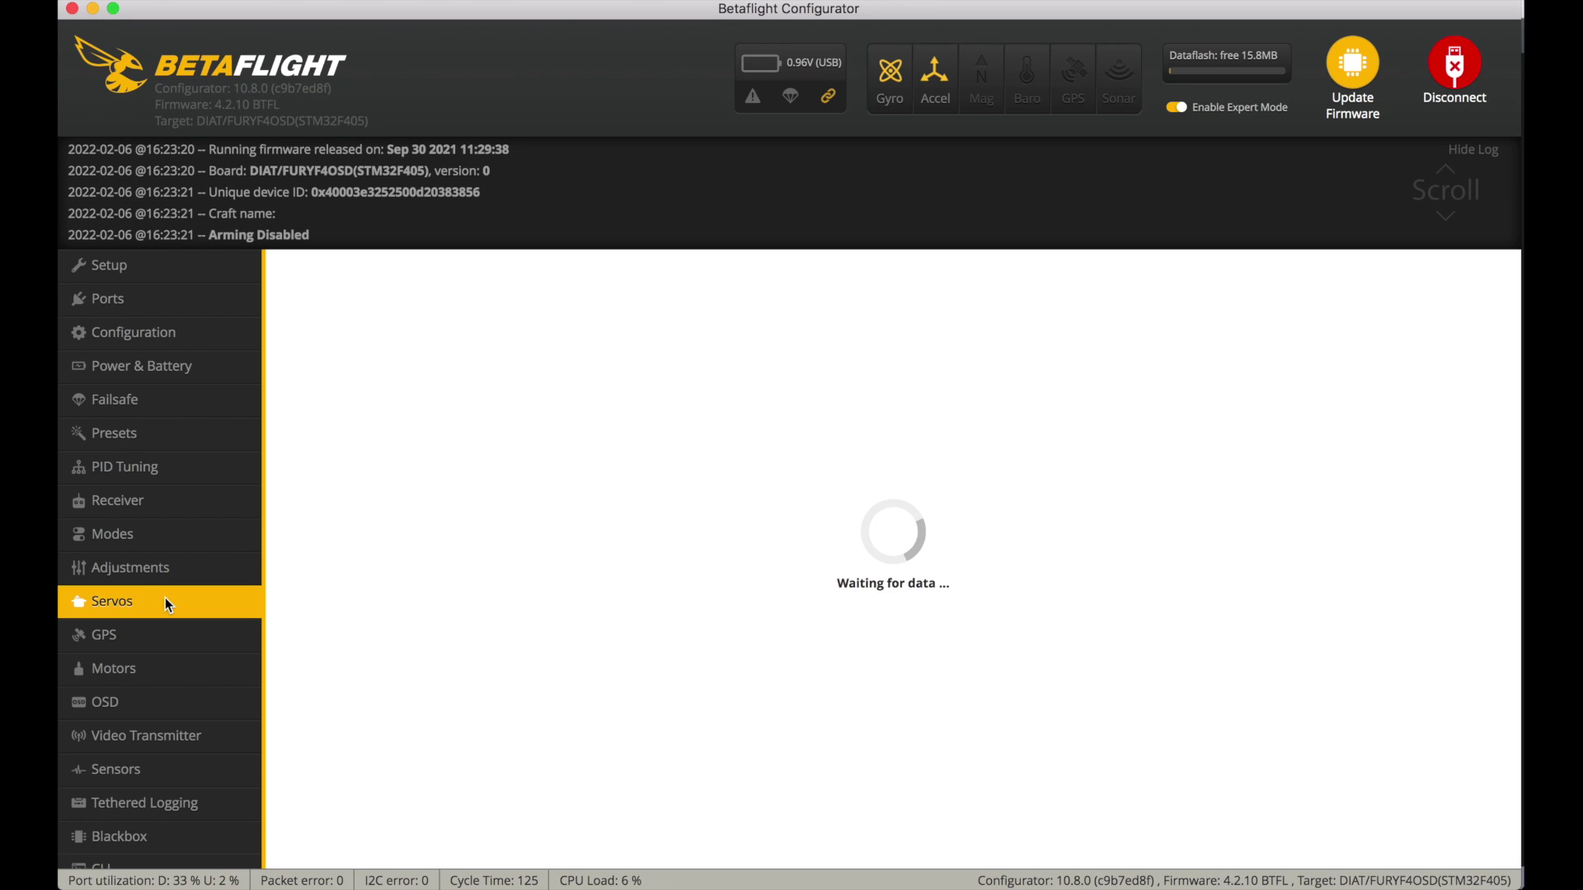
click(122, 635)
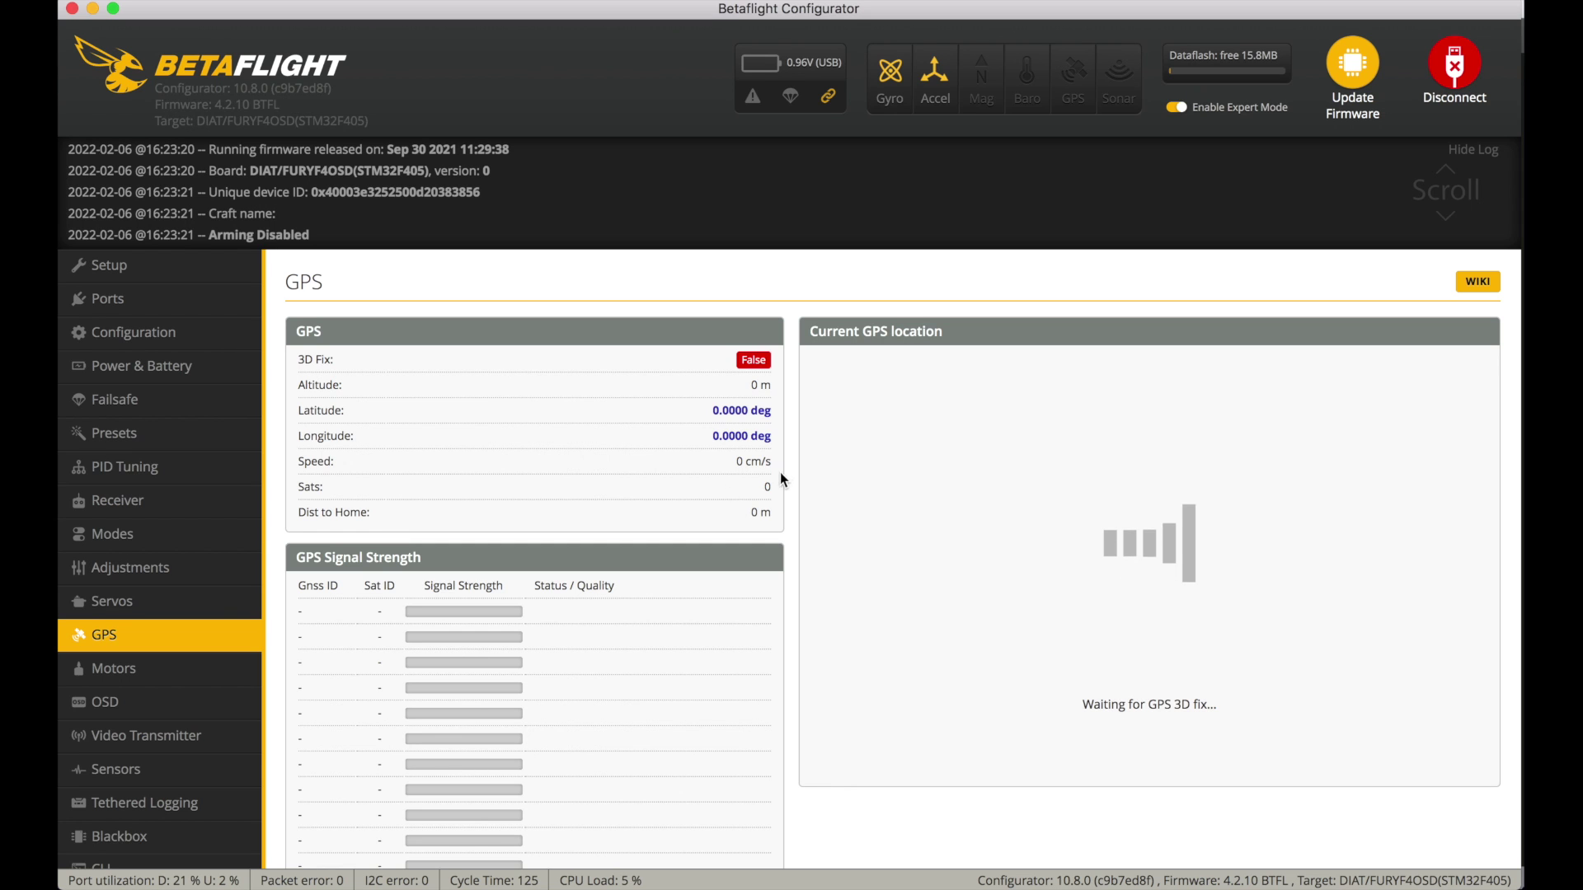
scroll(810, 415, down, 5)
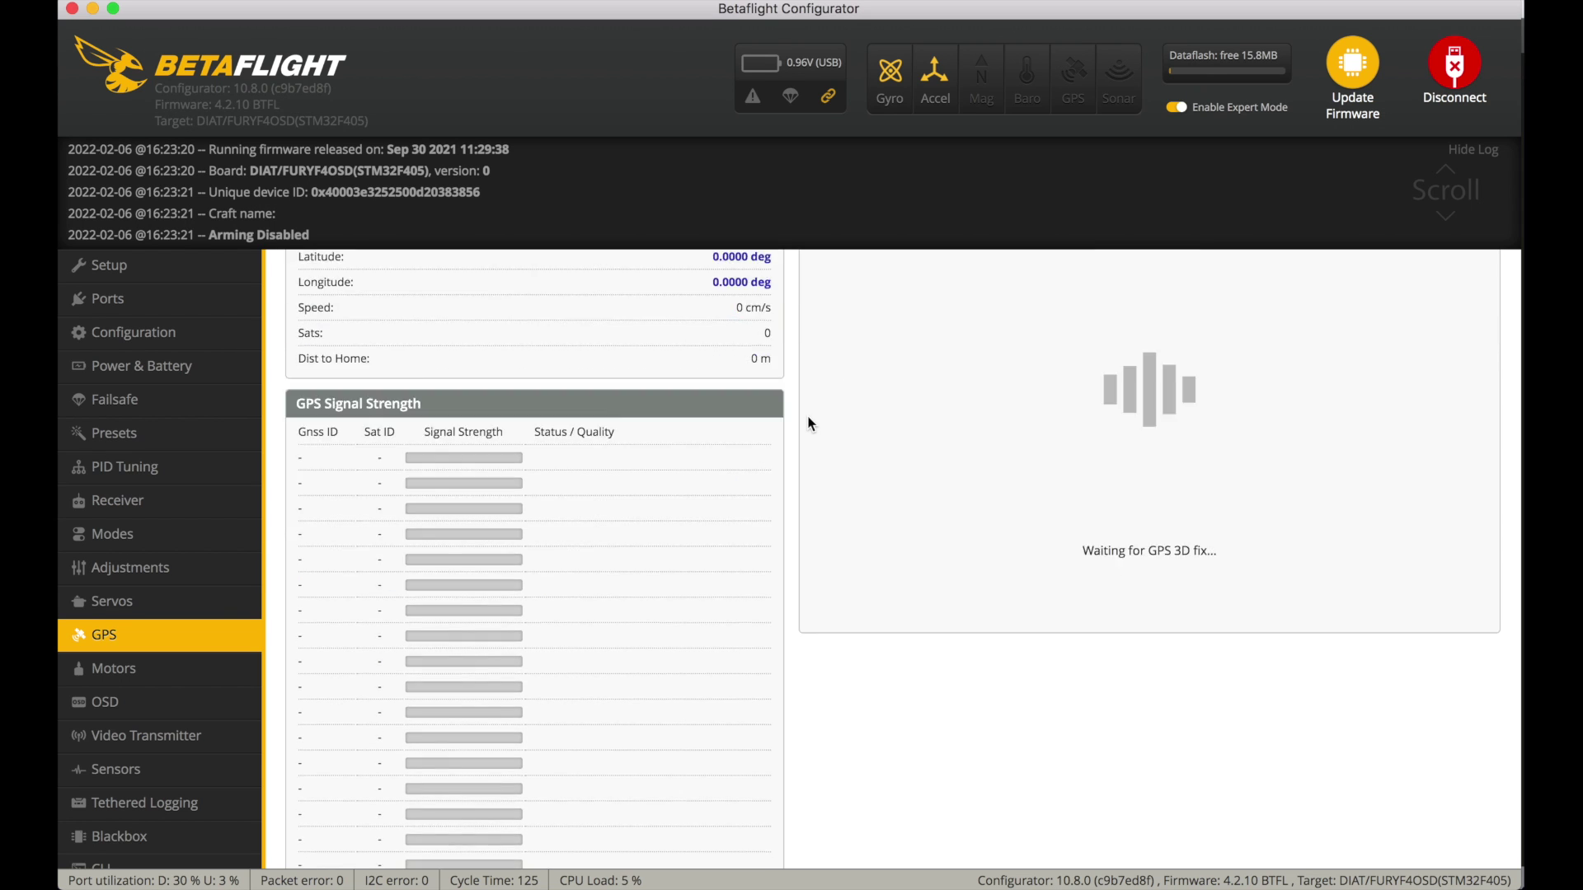
Examine the Motors page, including the mixer layout, motor direction and ESC/motor protocol features.
click(136, 674)
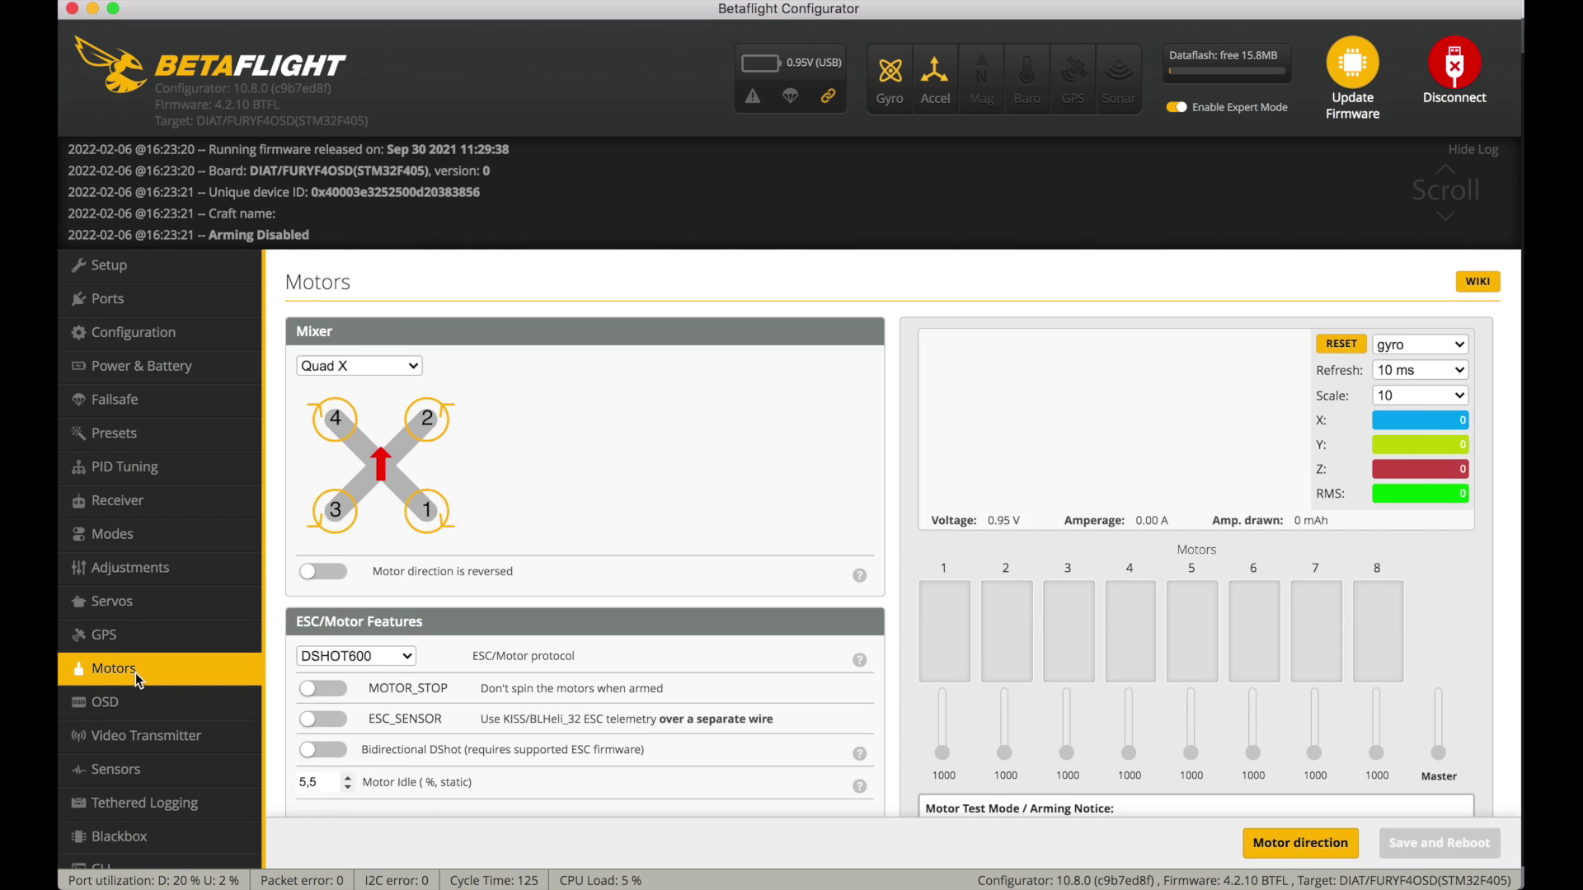
scroll(784, 507, down, 3)
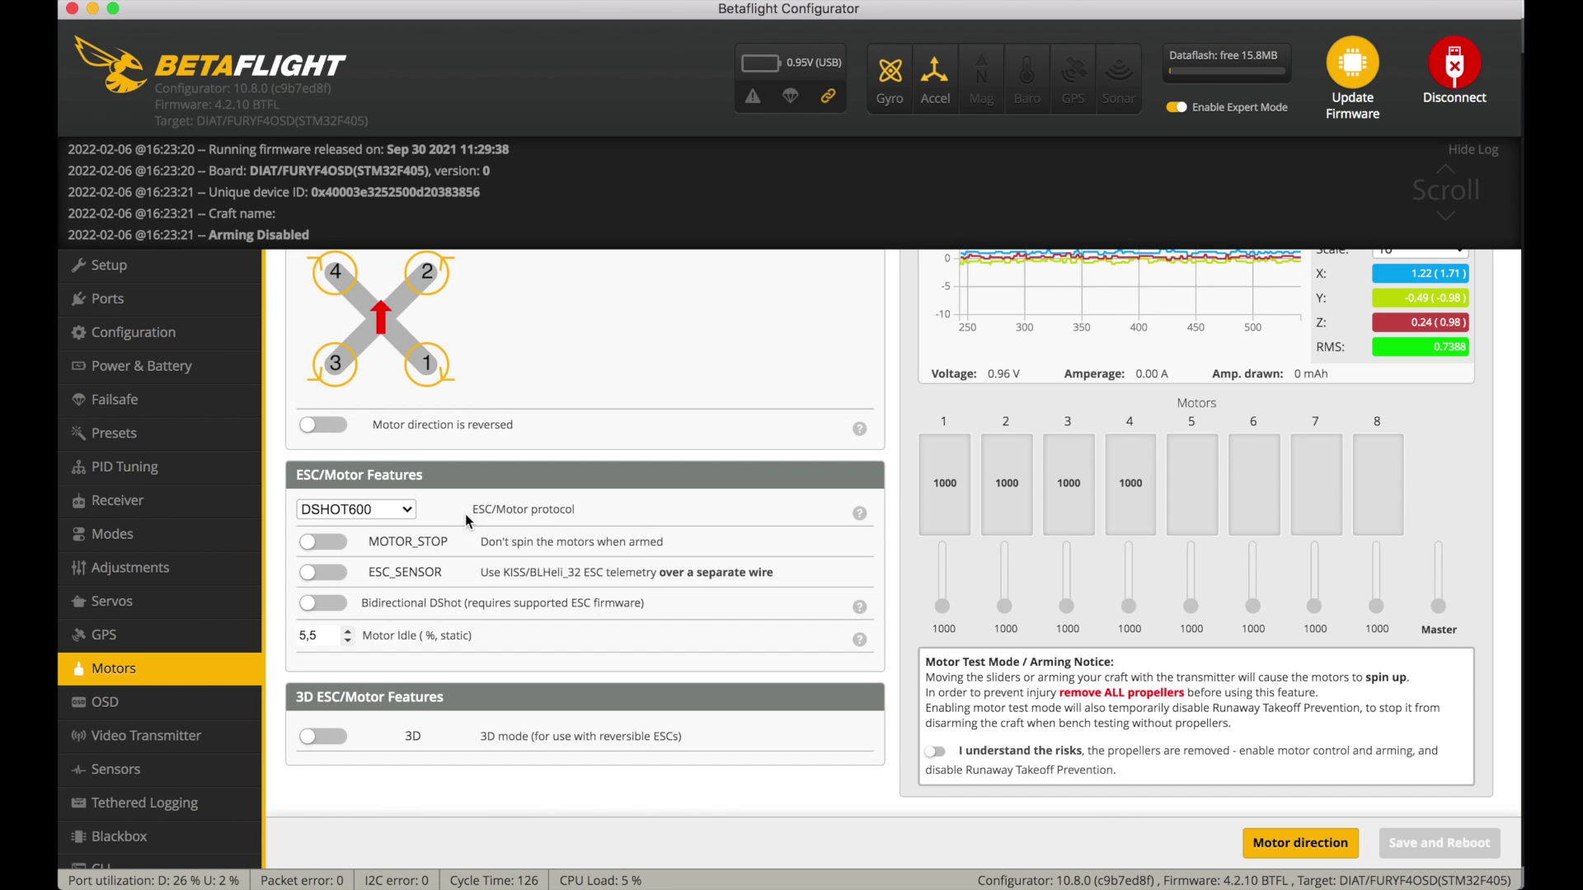
scroll(445, 517, up, 1)
scroll(446, 517, down, 1)
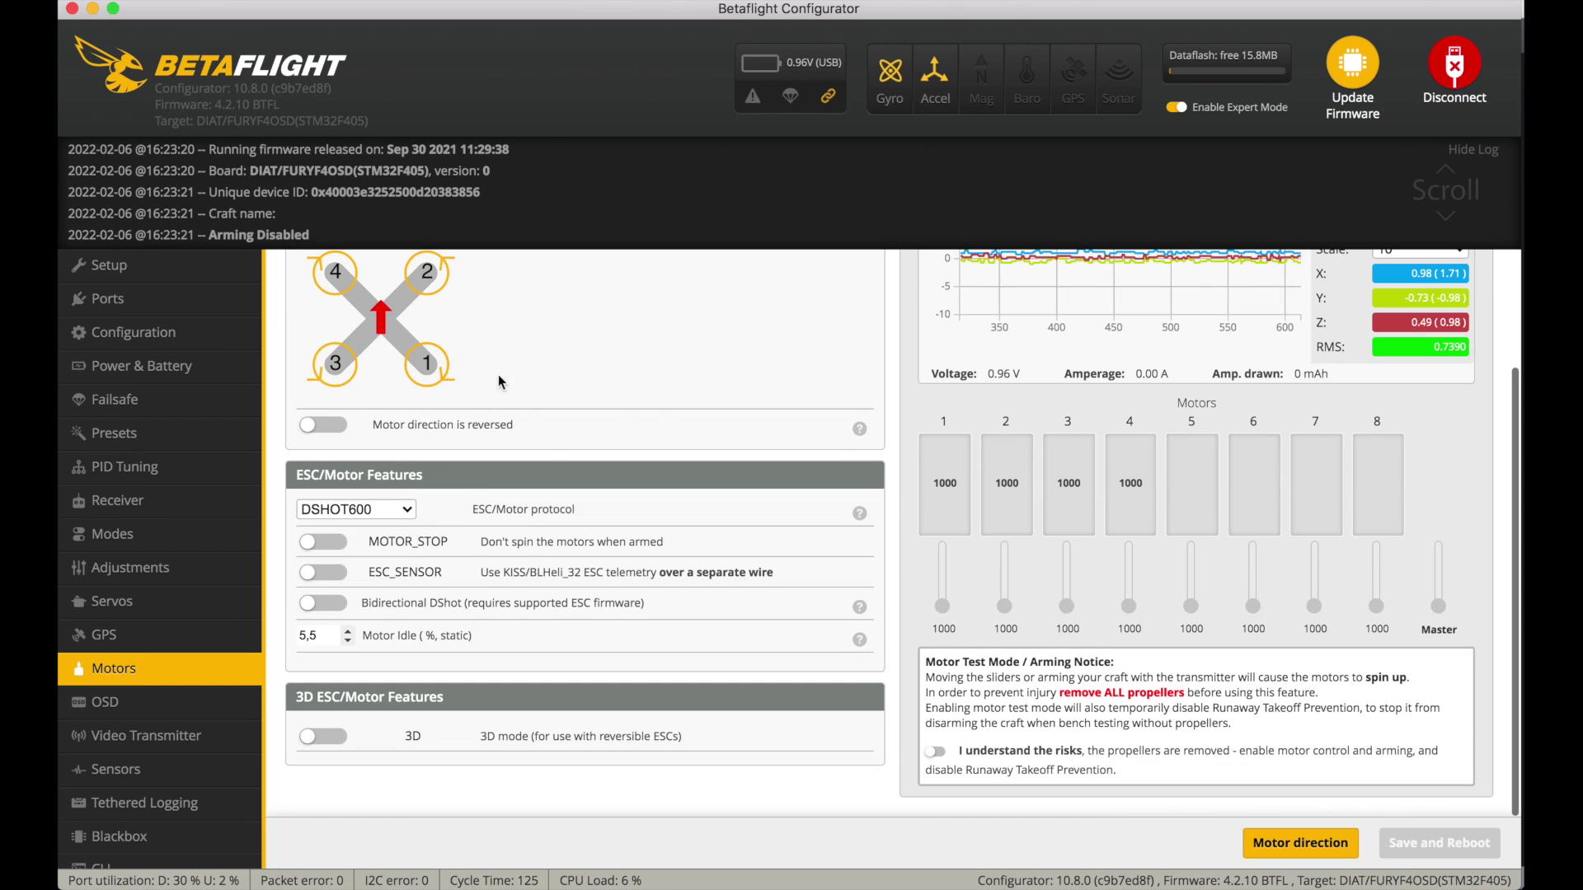
Review the OSD page's elements, preview, units, timers and alarms.
click(163, 707)
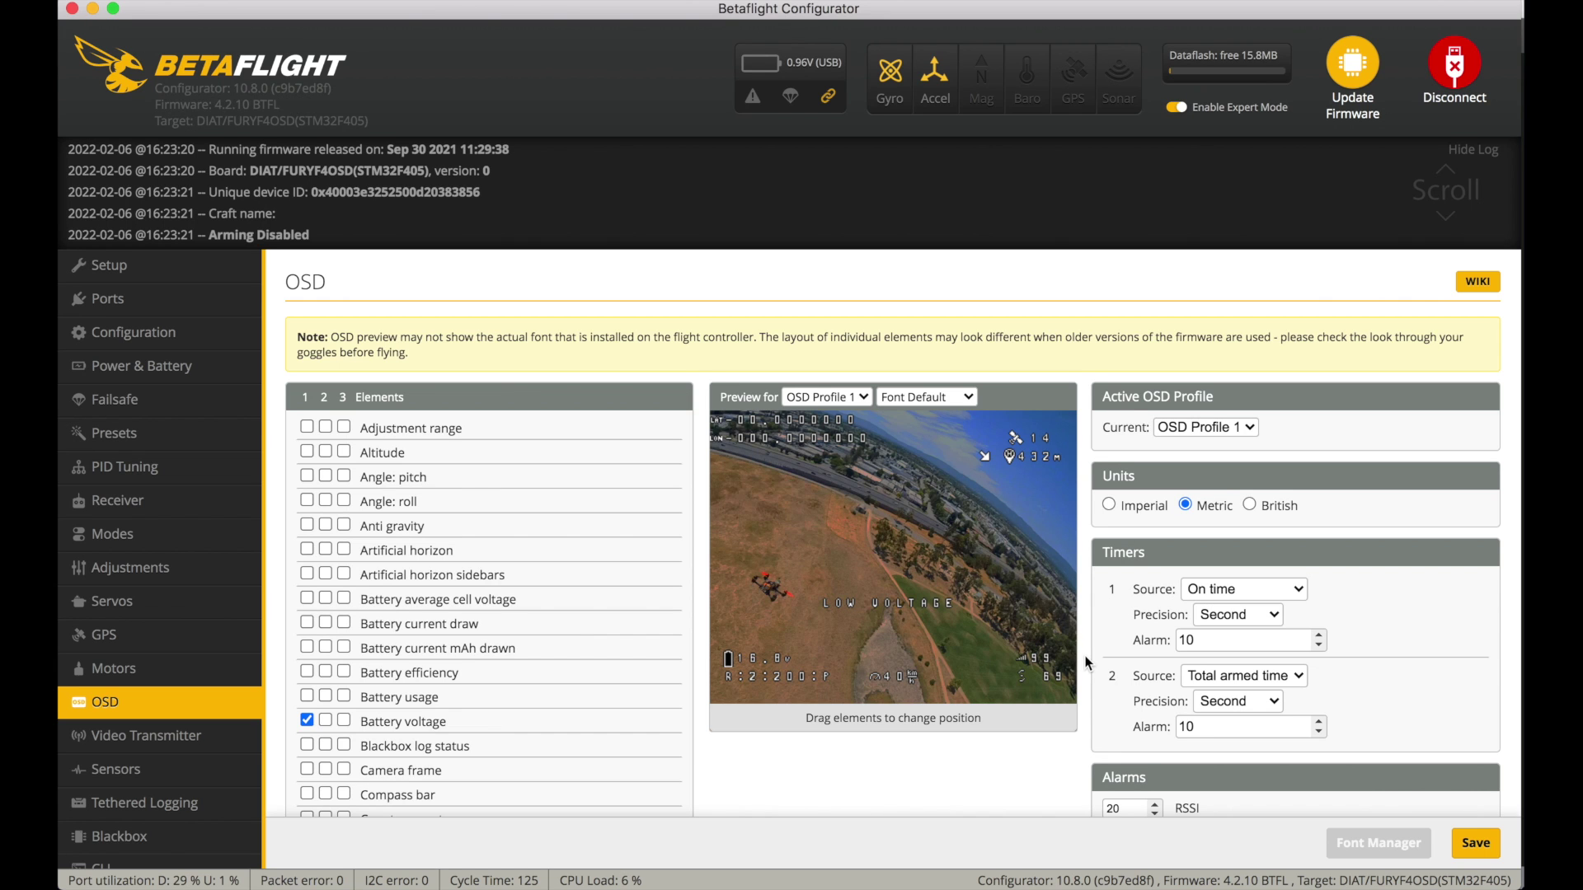
scroll(1085, 655, down, 2)
scroll(1085, 657, up, 1)
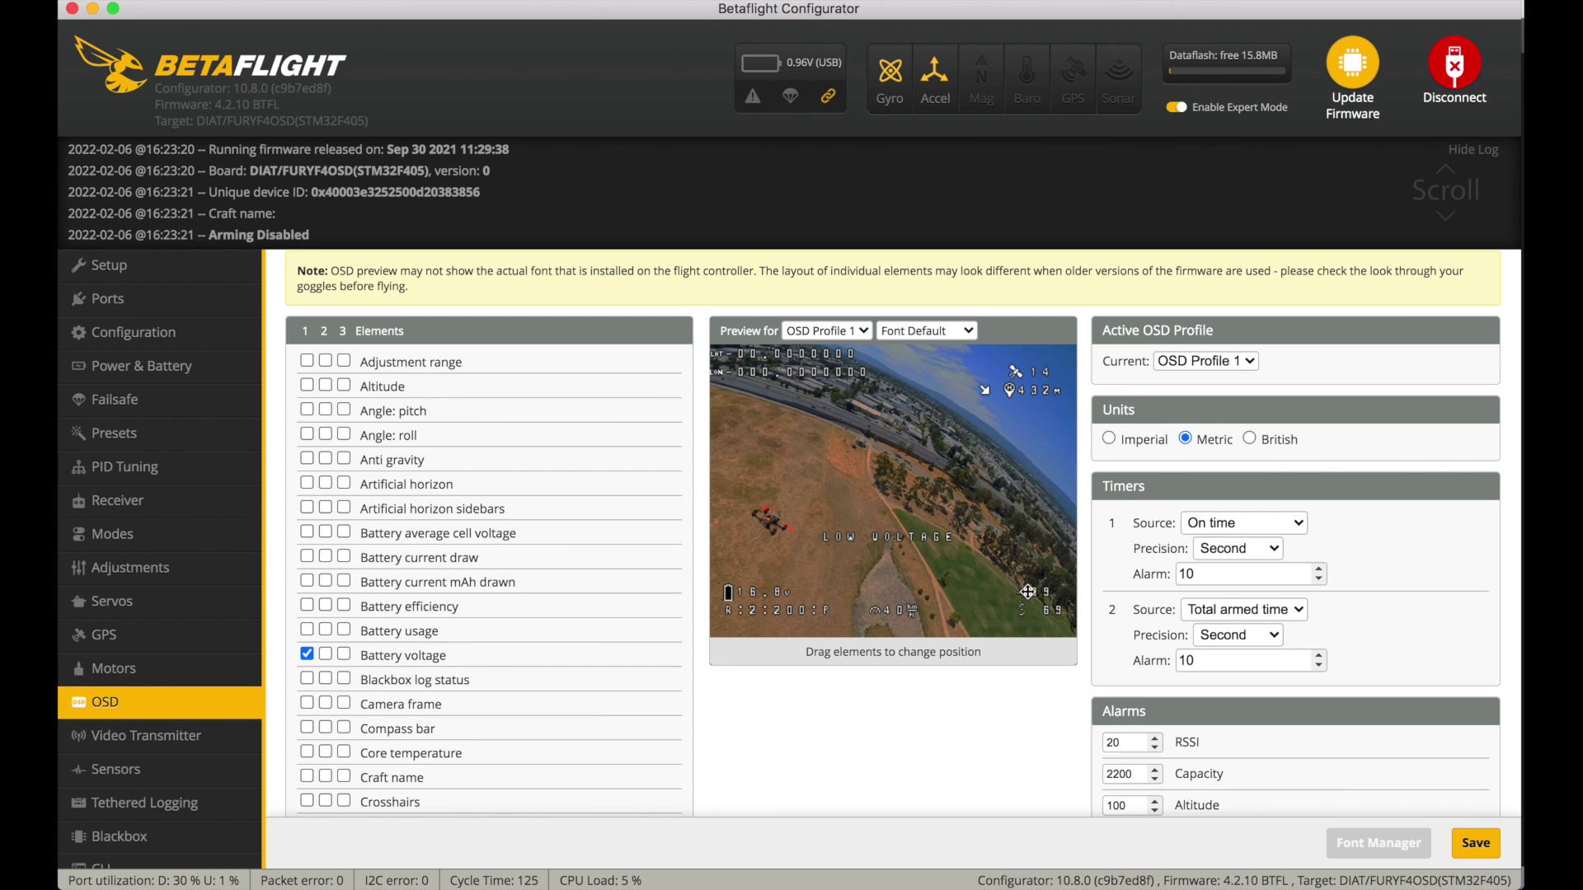
Examine the OSD page's remaining elements, warnings and post flight statistics.
scroll(1087, 592, down, 1)
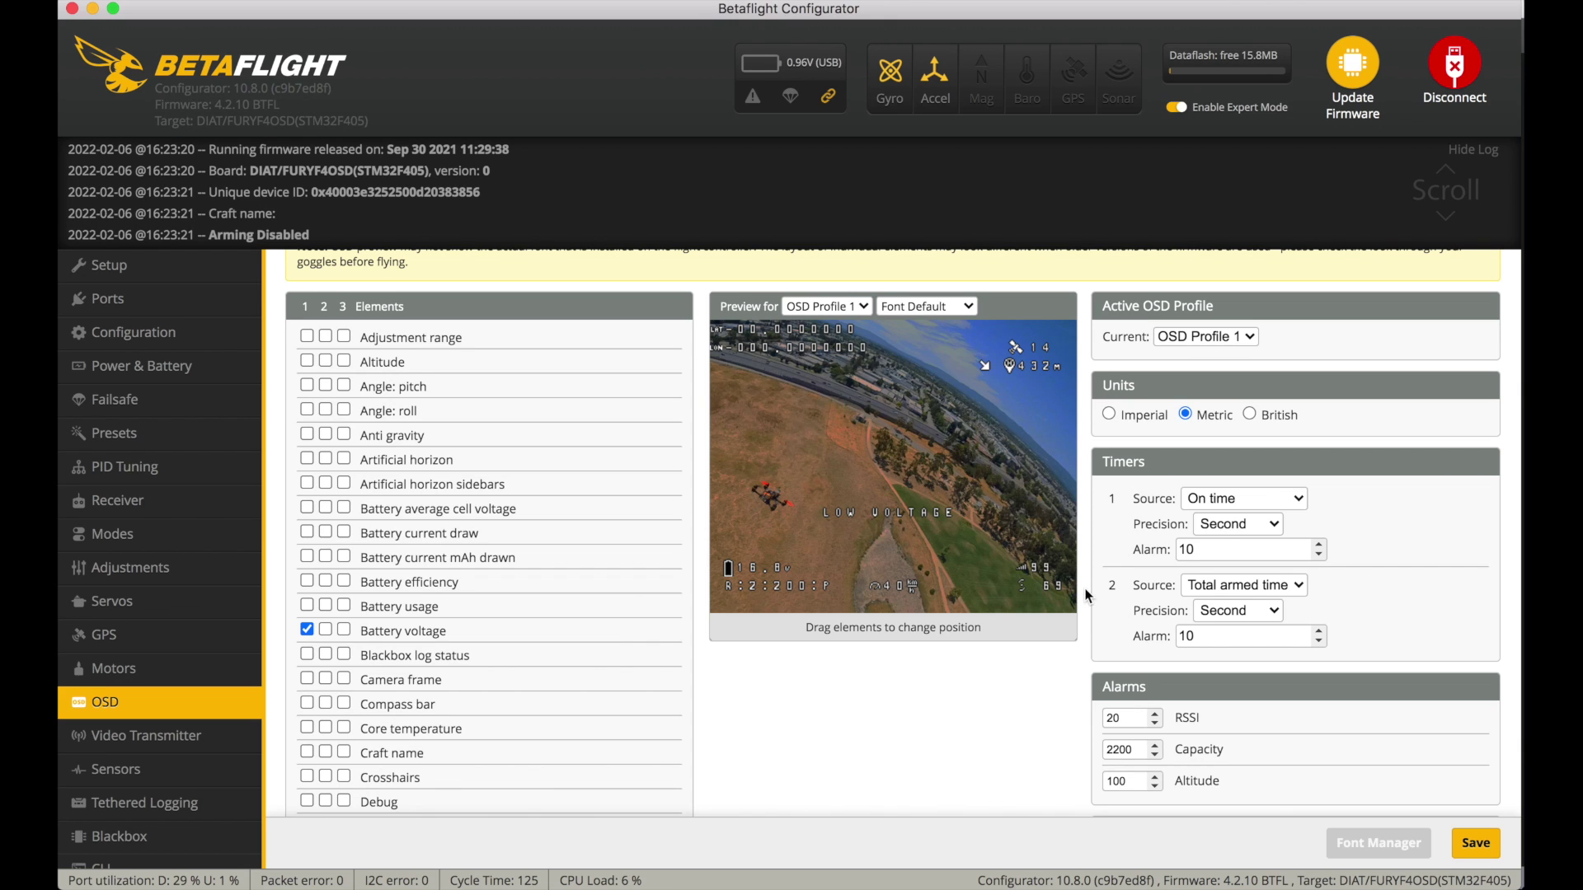
scroll(1085, 595, down, 10)
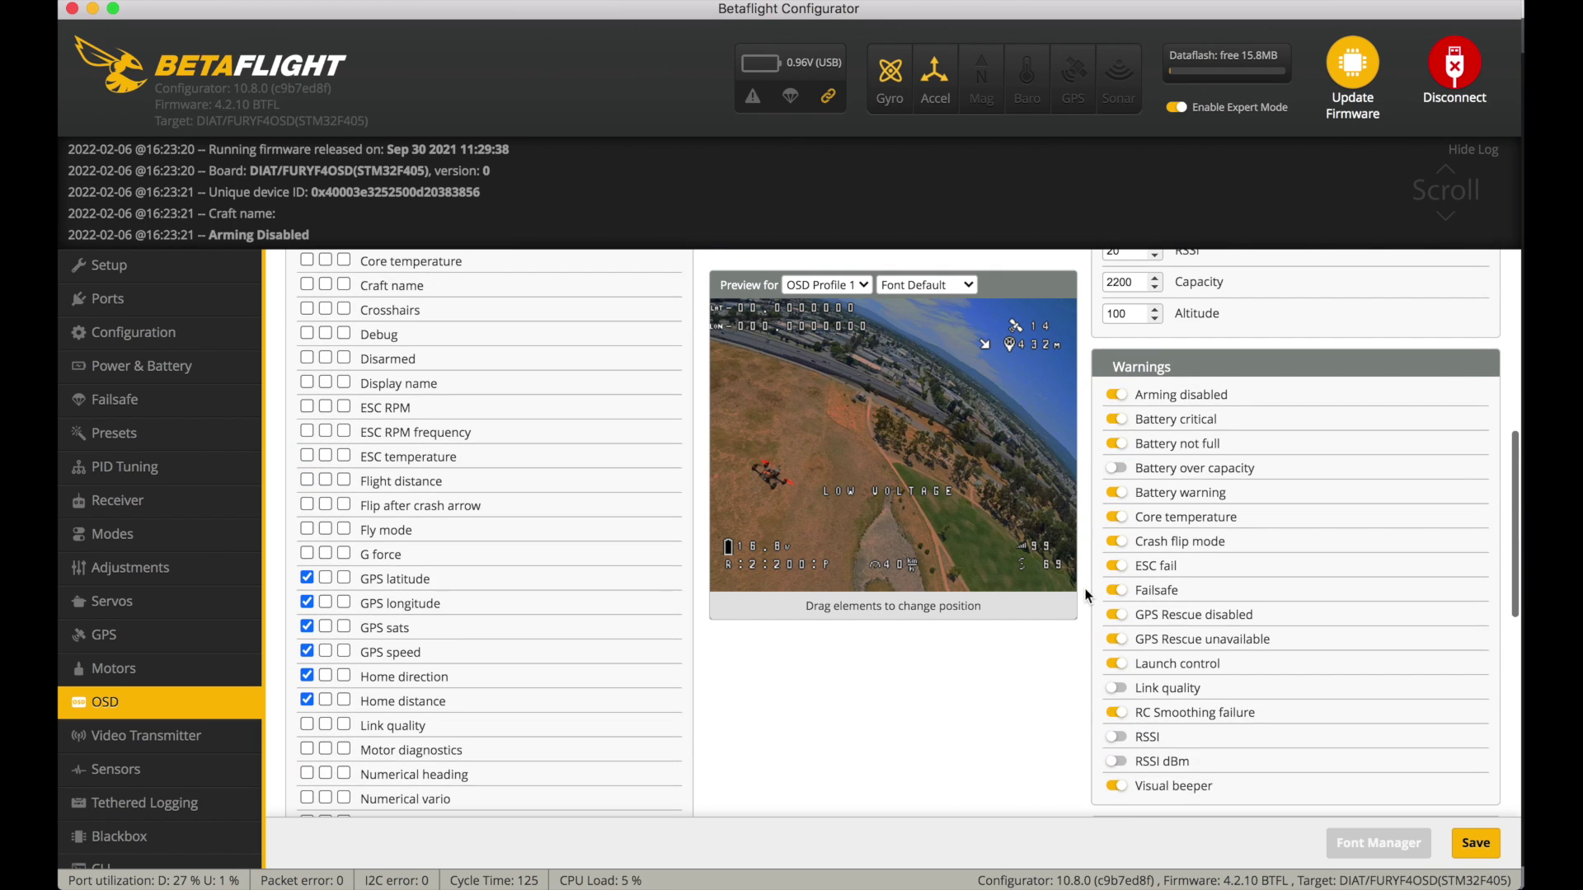
scroll(1085, 595, up, 8)
scroll(1085, 596, down, 4)
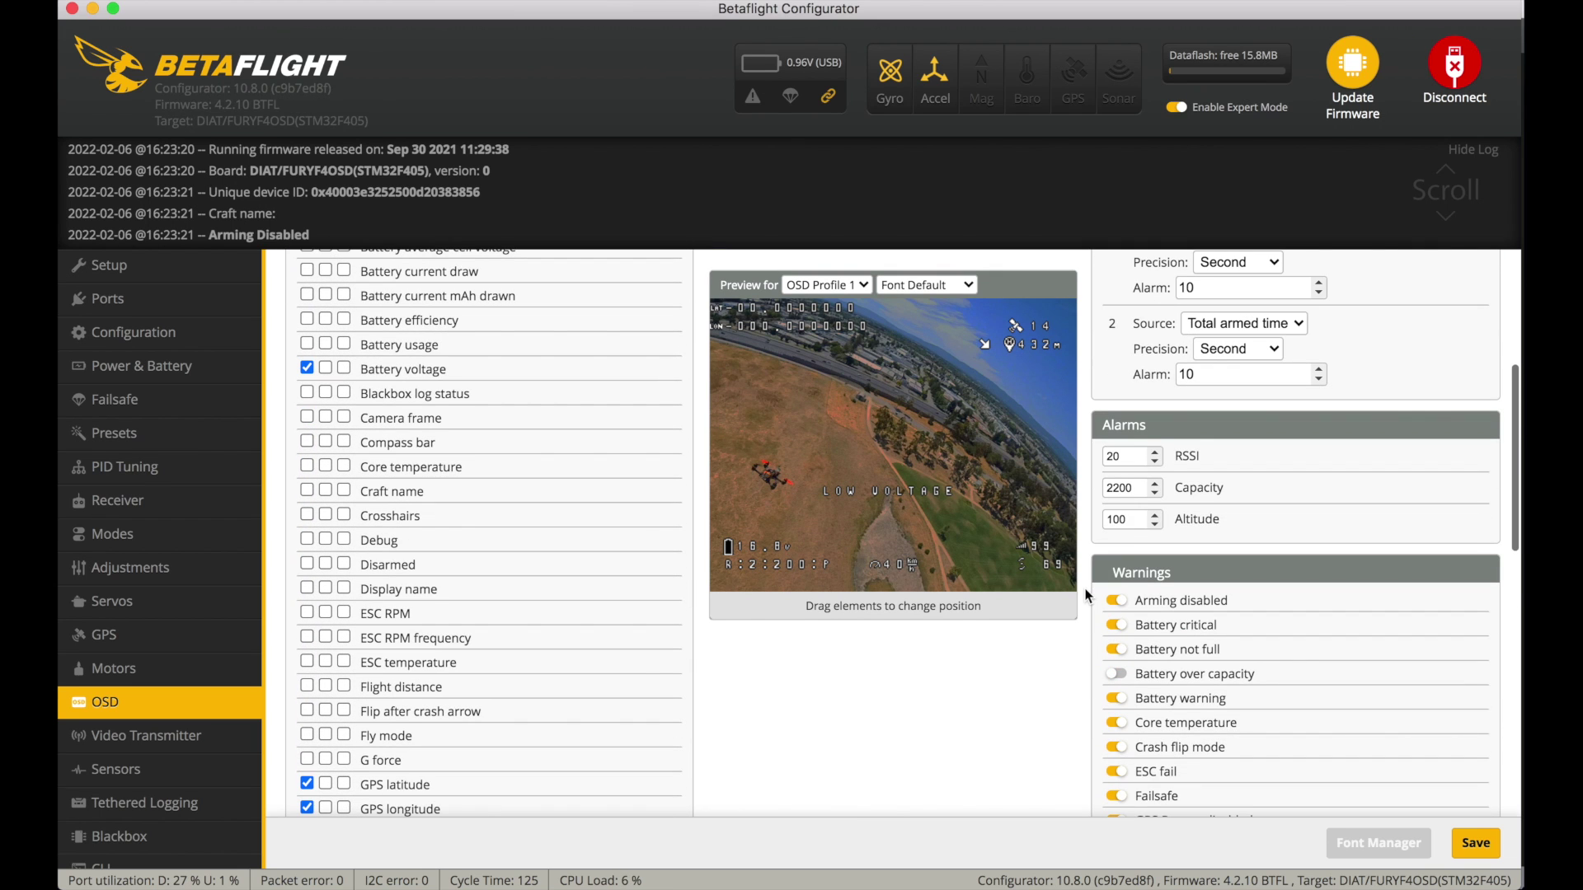
scroll(480, 577, down, 9)
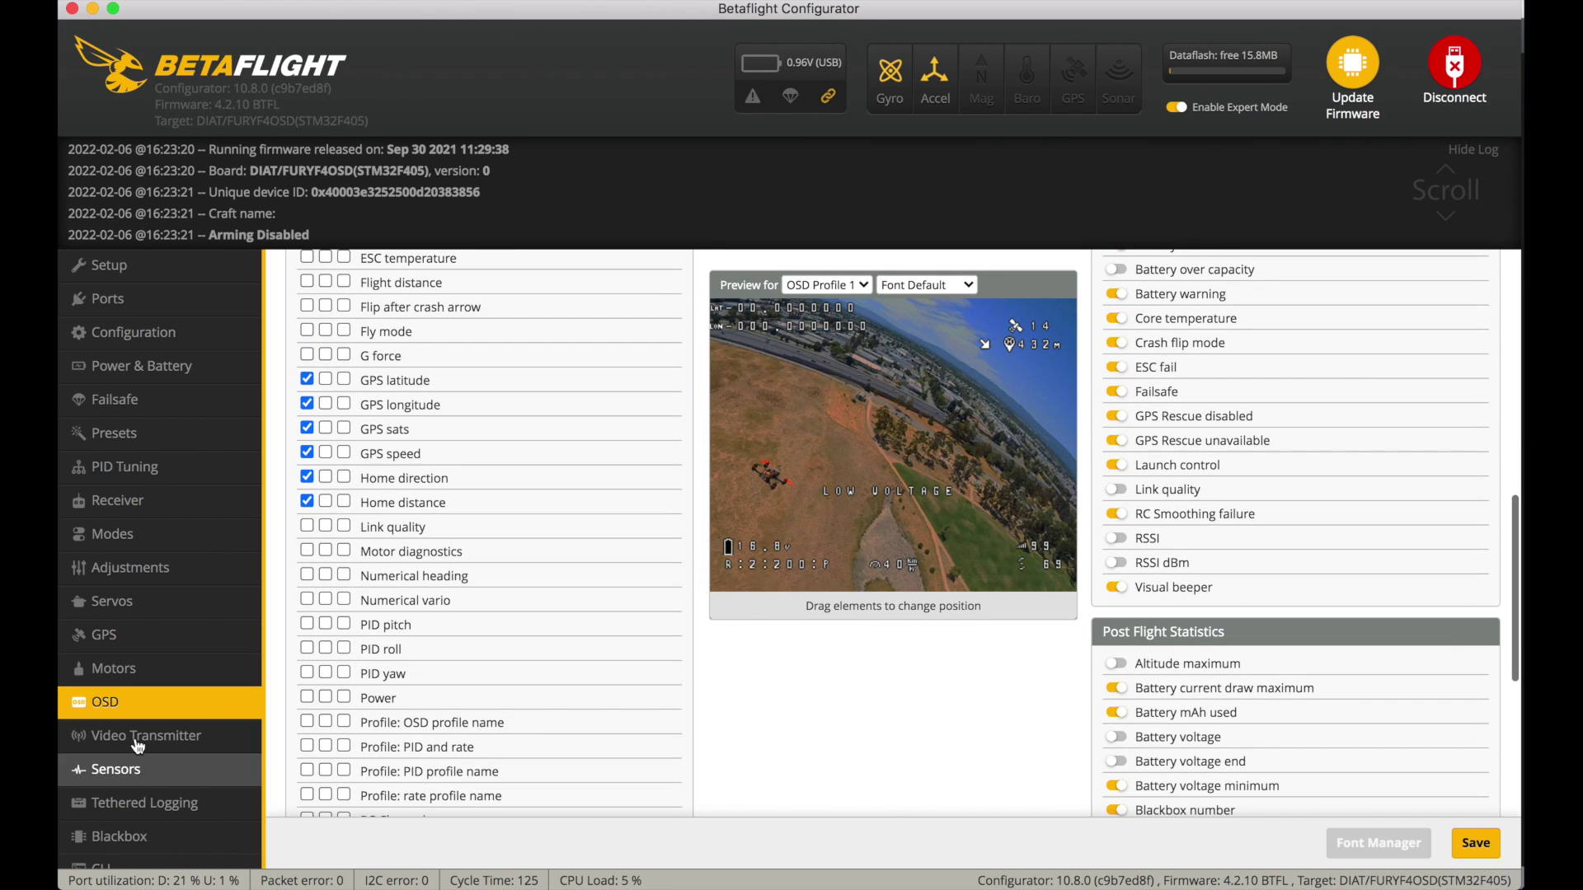
Review the Video Transmitter page's selected mode and VTX table, and view the debug graphs on the Sensors page.
click(136, 736)
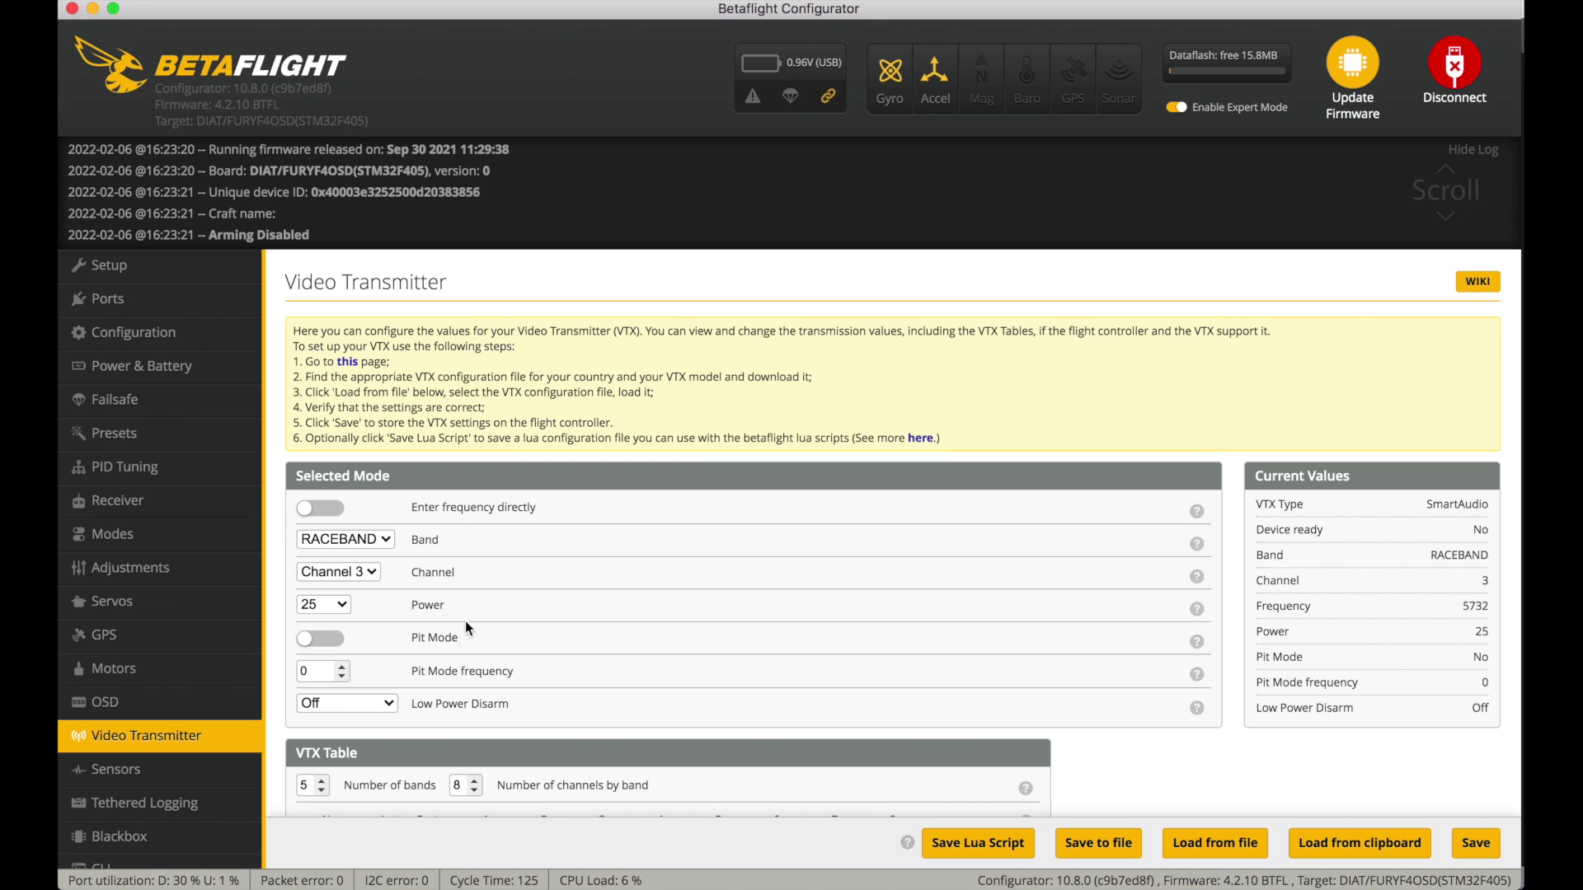
scroll(463, 618, down, 5)
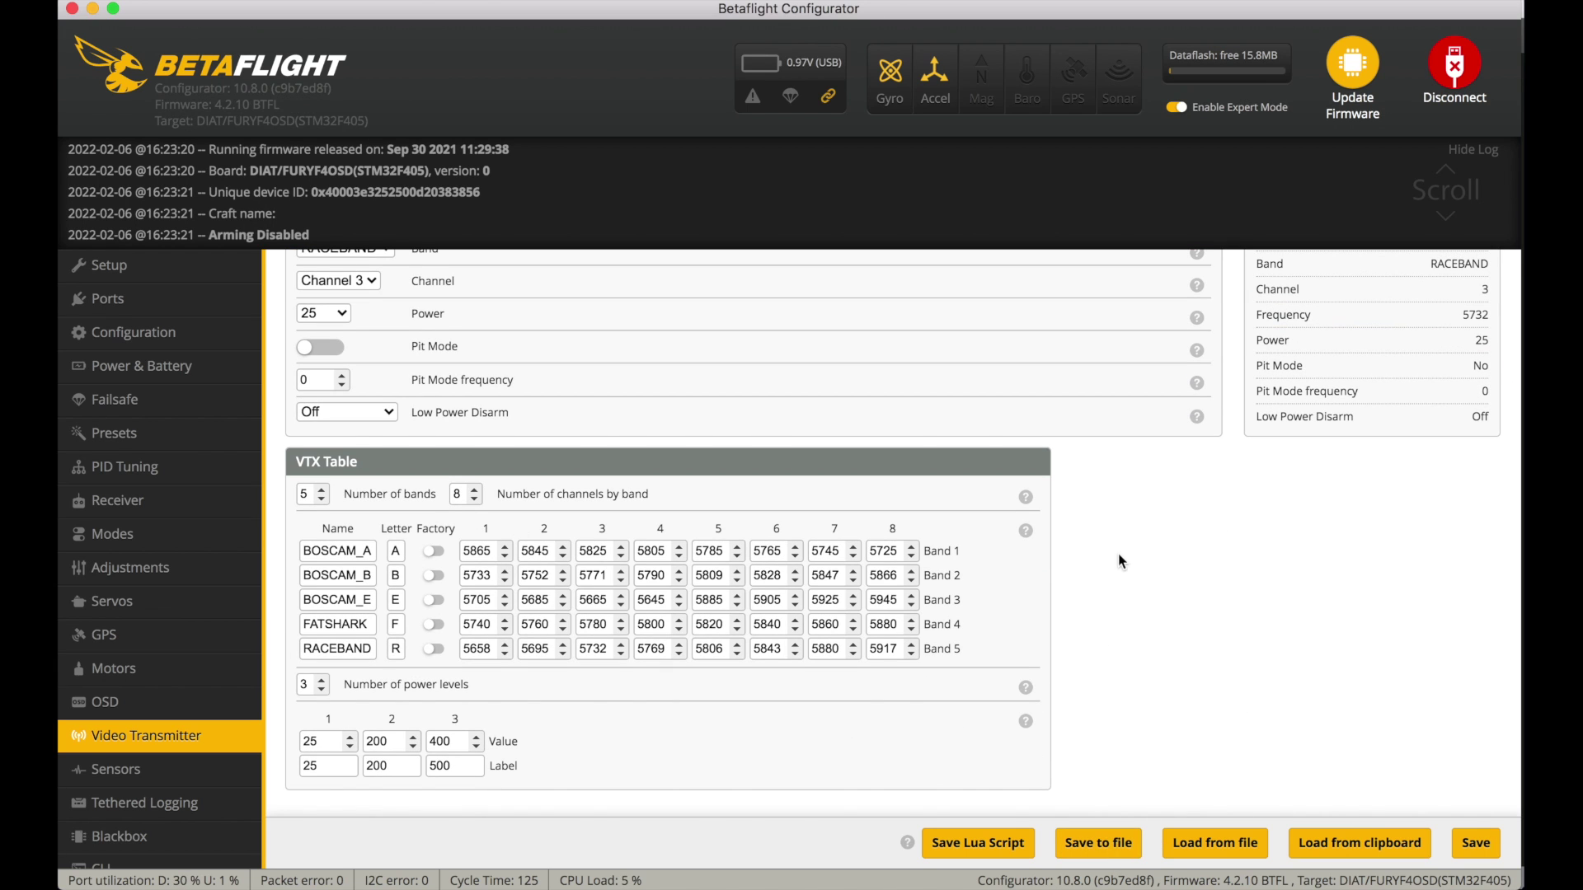
click(116, 767)
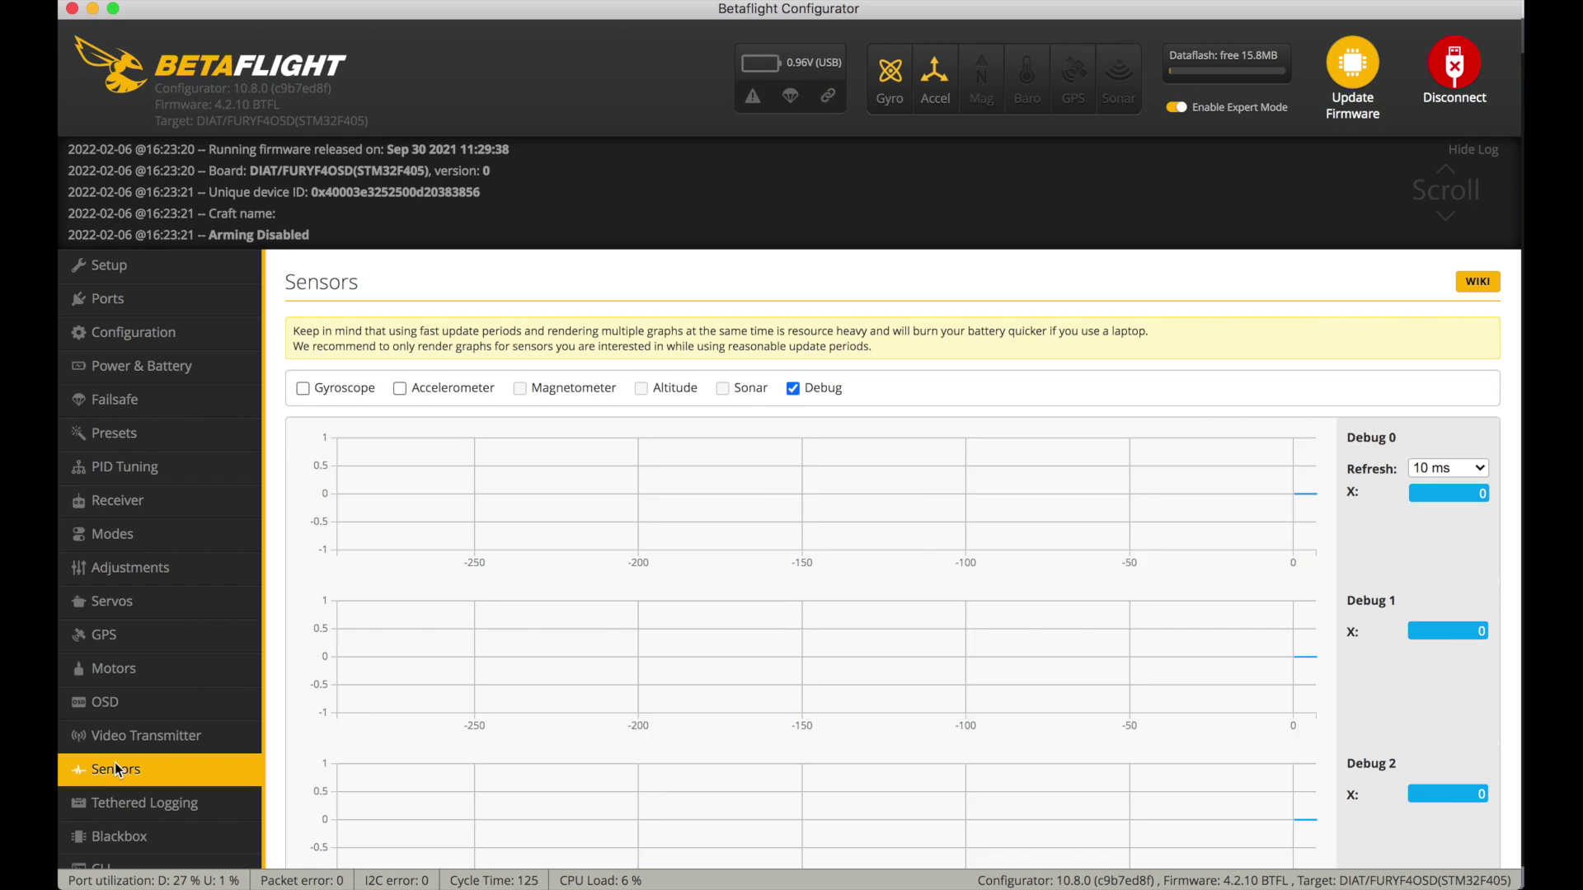
scroll(982, 404, down, 2)
scroll(982, 403, up, 2)
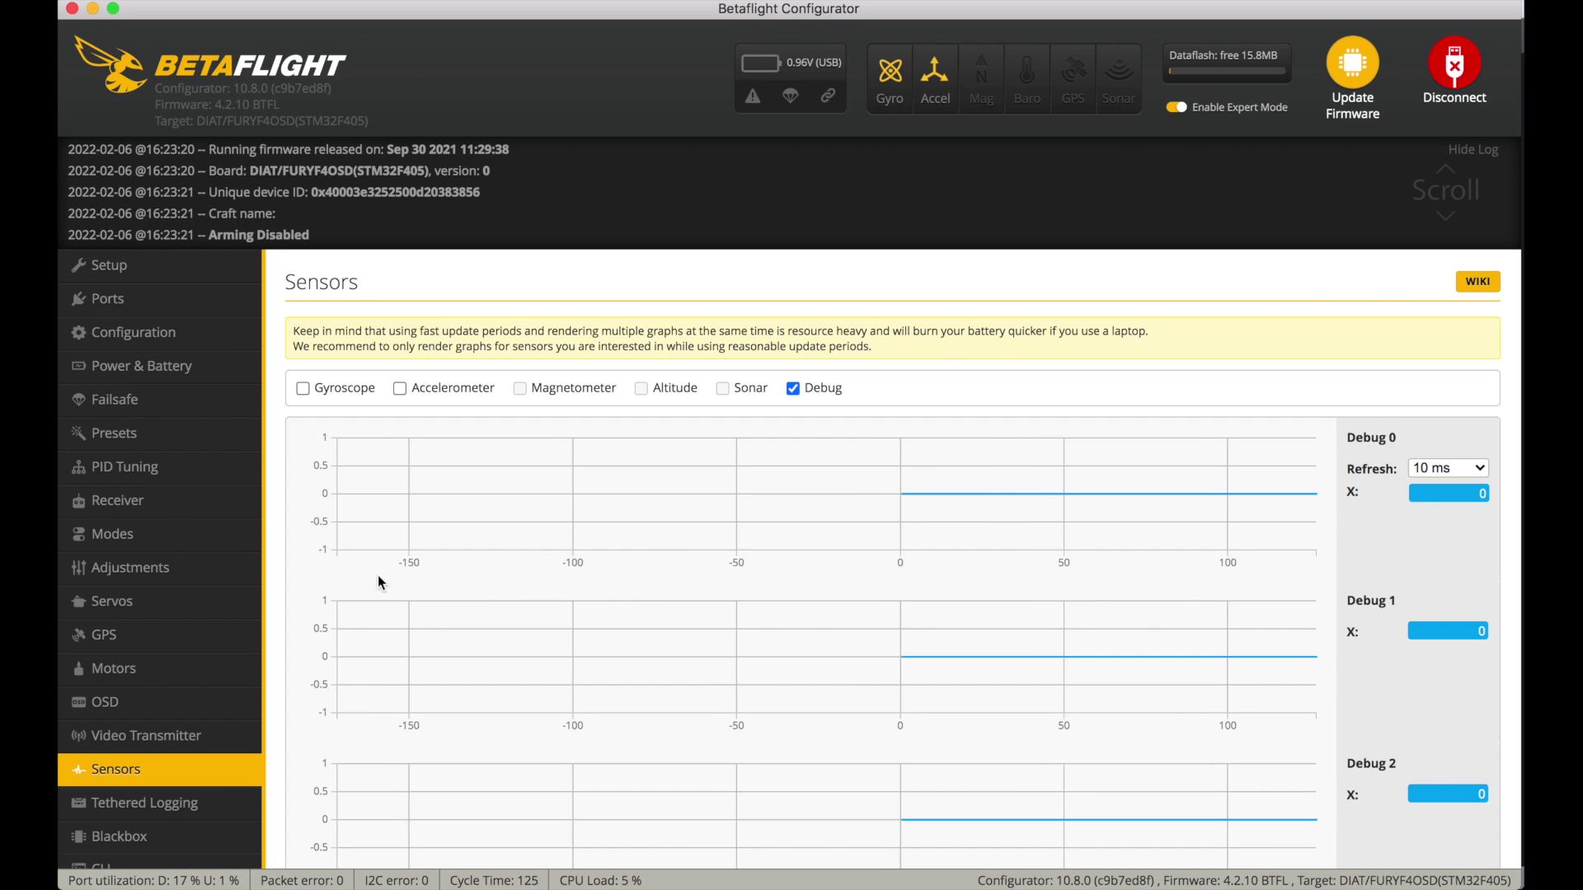
Look through the Tethered Logging and Blackbox pages, including the logging device options, onboard dataflash chip and Mass Storage Mode.
click(152, 805)
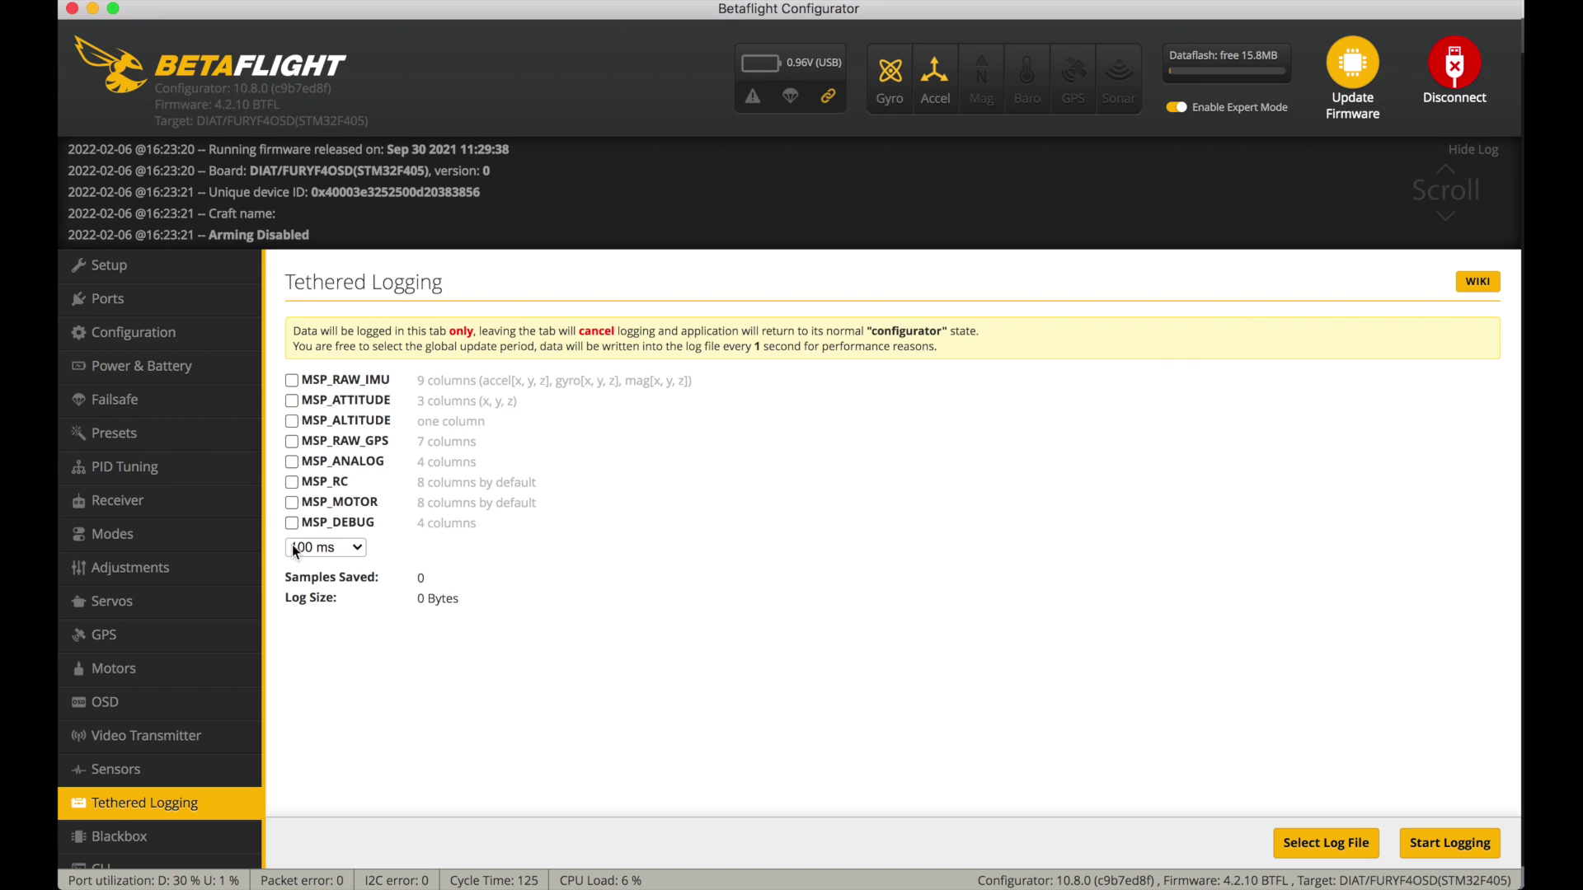
click(133, 834)
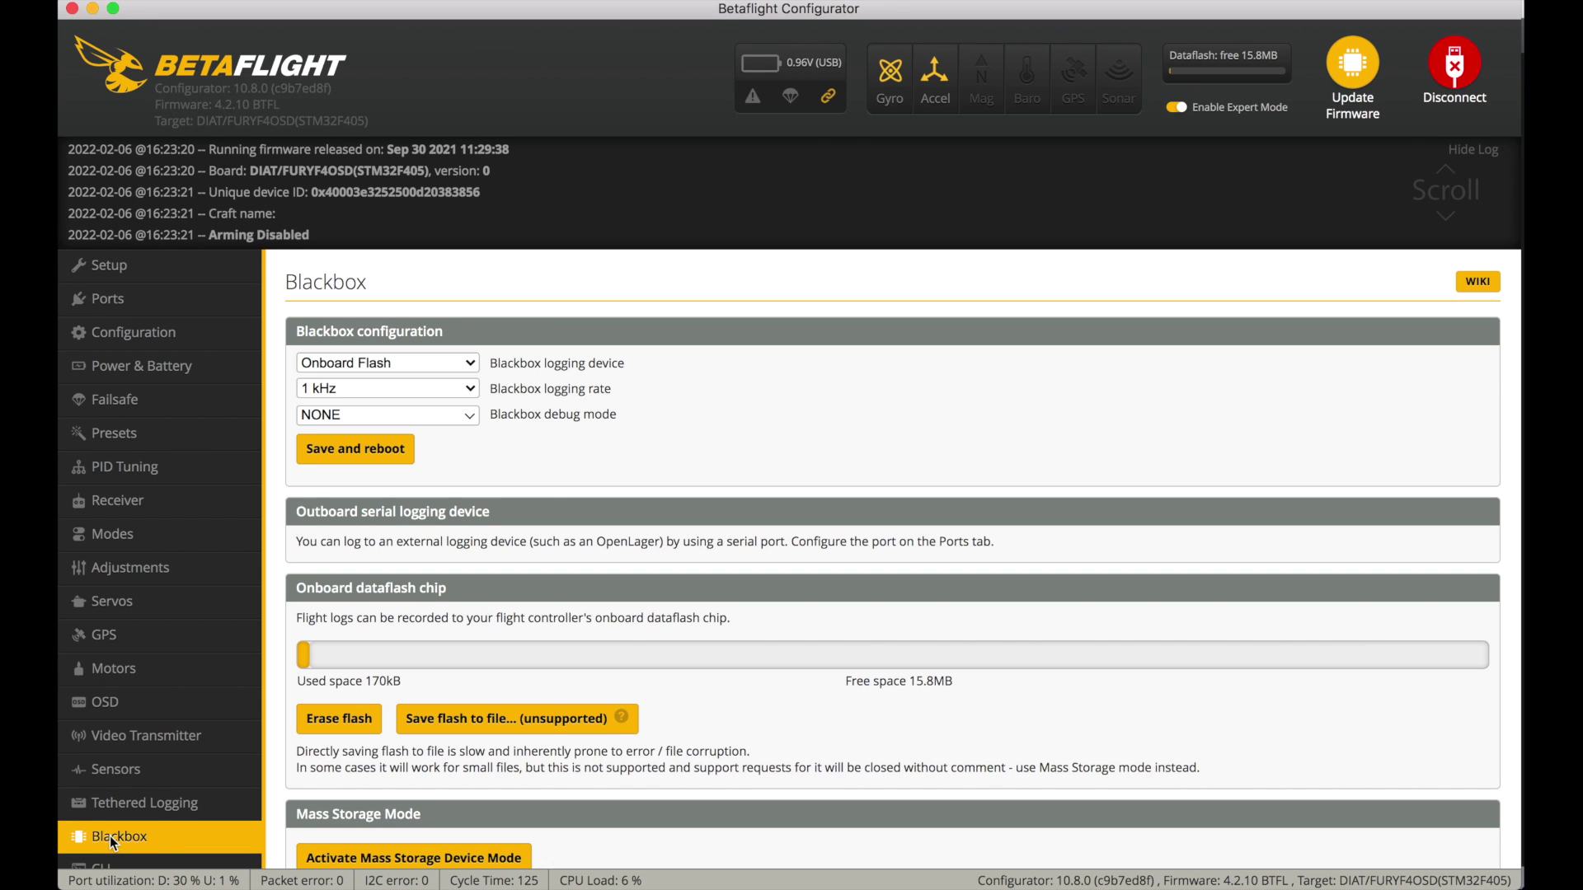
scroll(161, 833, down, 1)
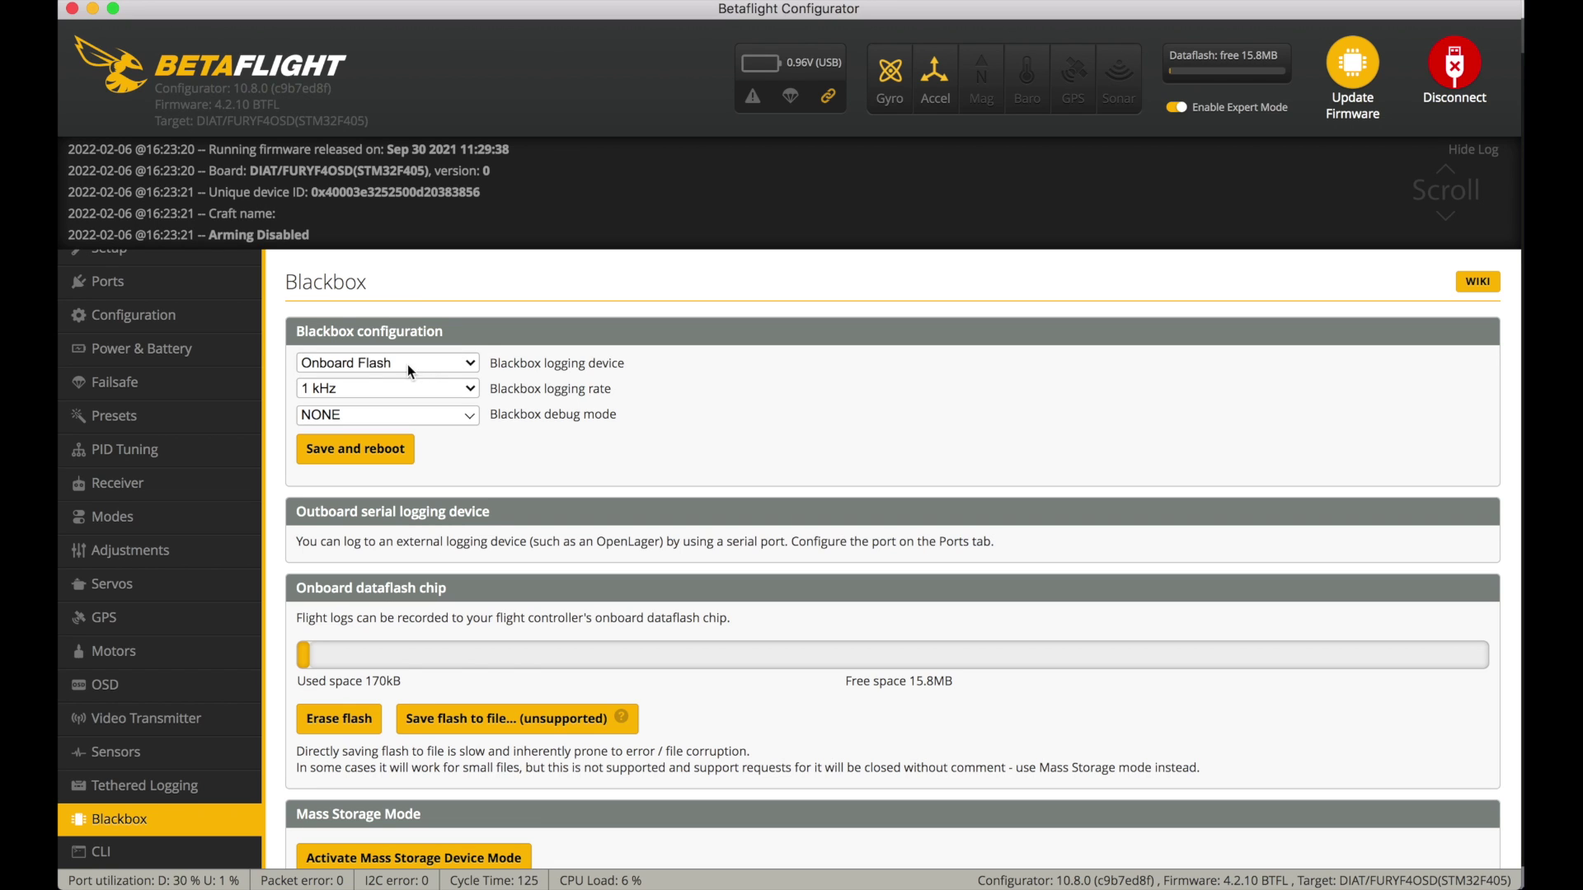
click(467, 368)
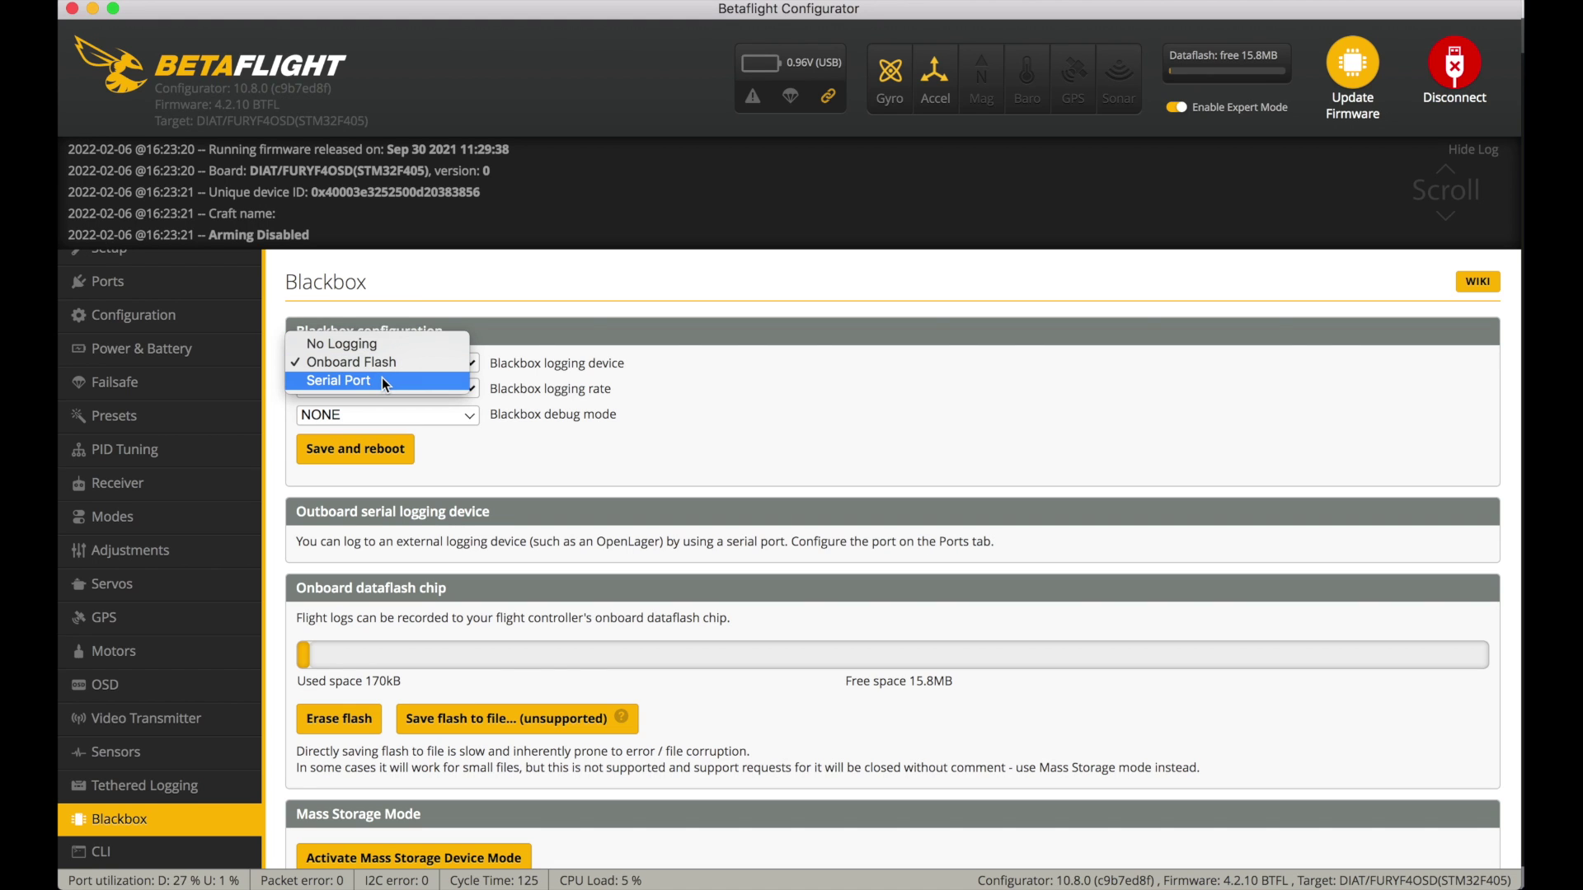
click(741, 383)
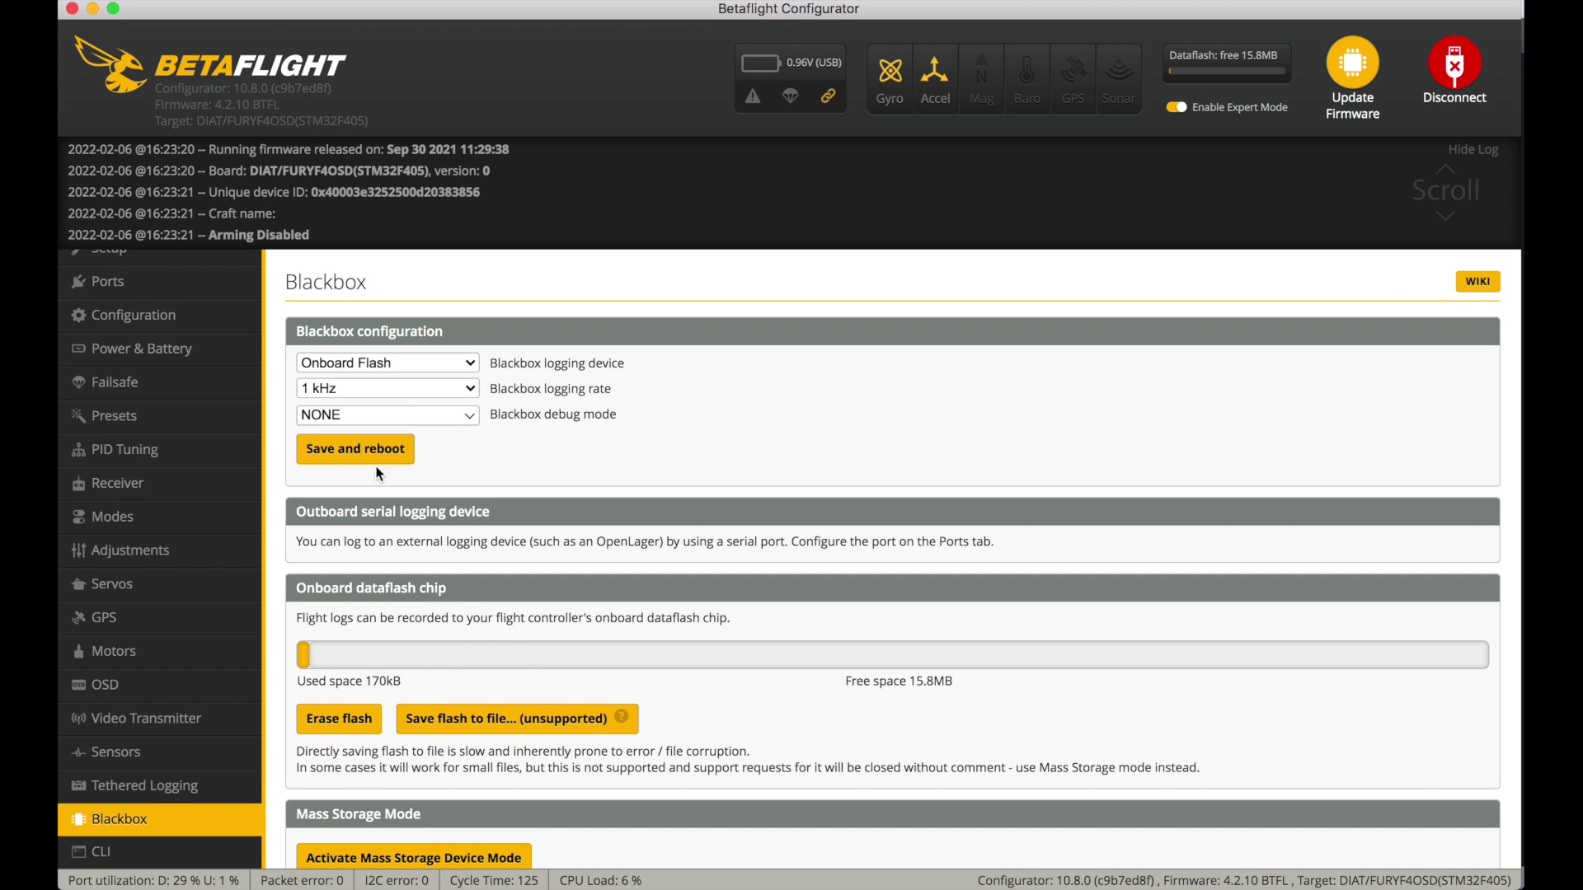
scroll(729, 626, down, 2)
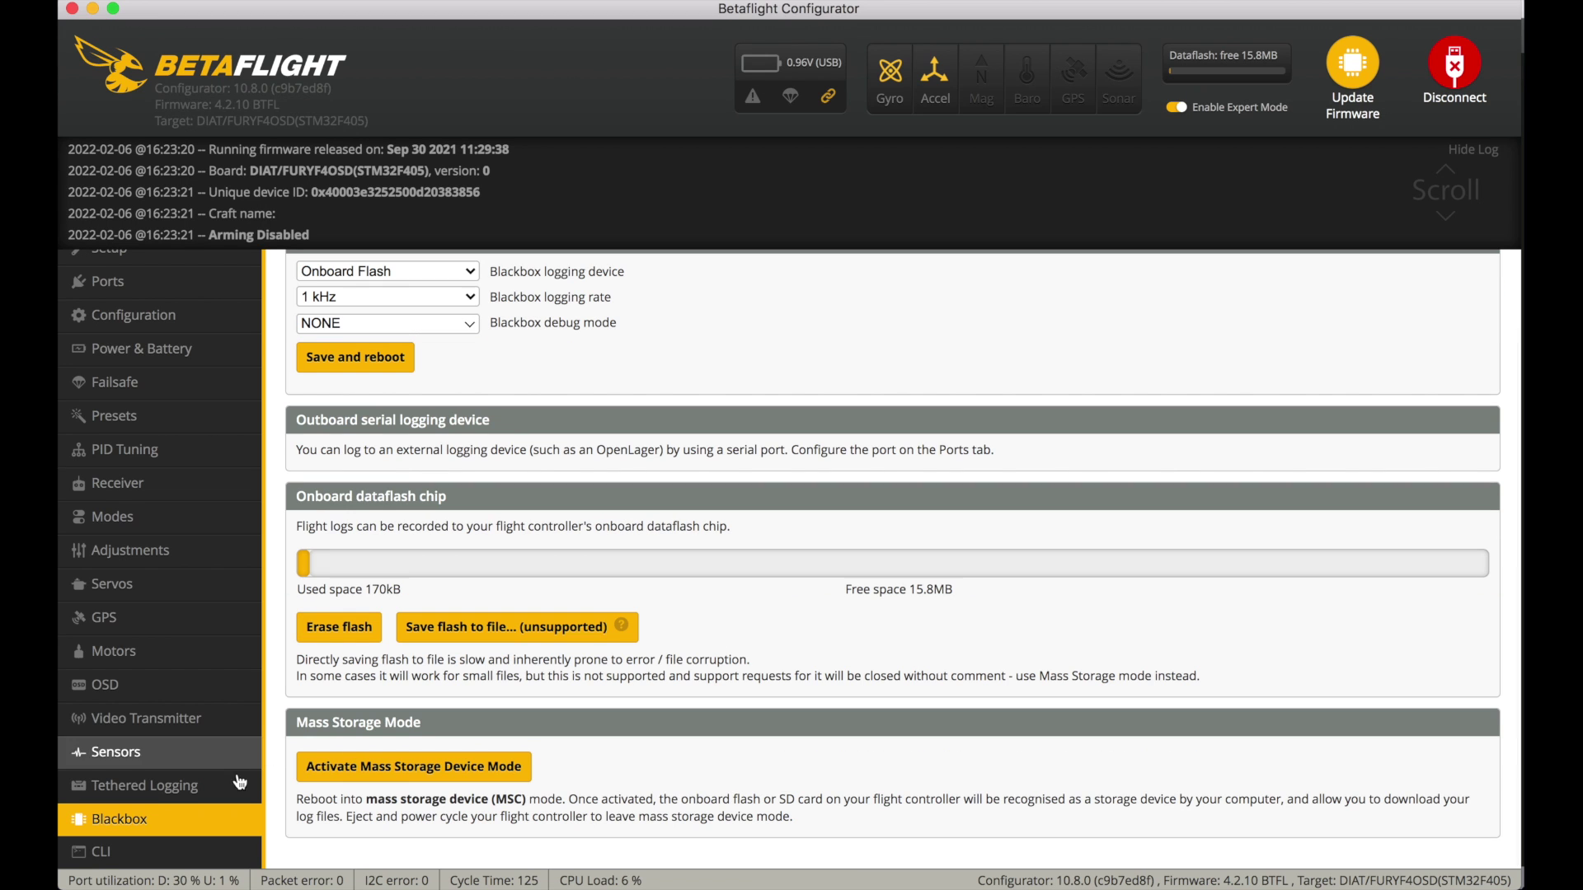
Open the CLI page and run the help command to list the available commands.
click(121, 848)
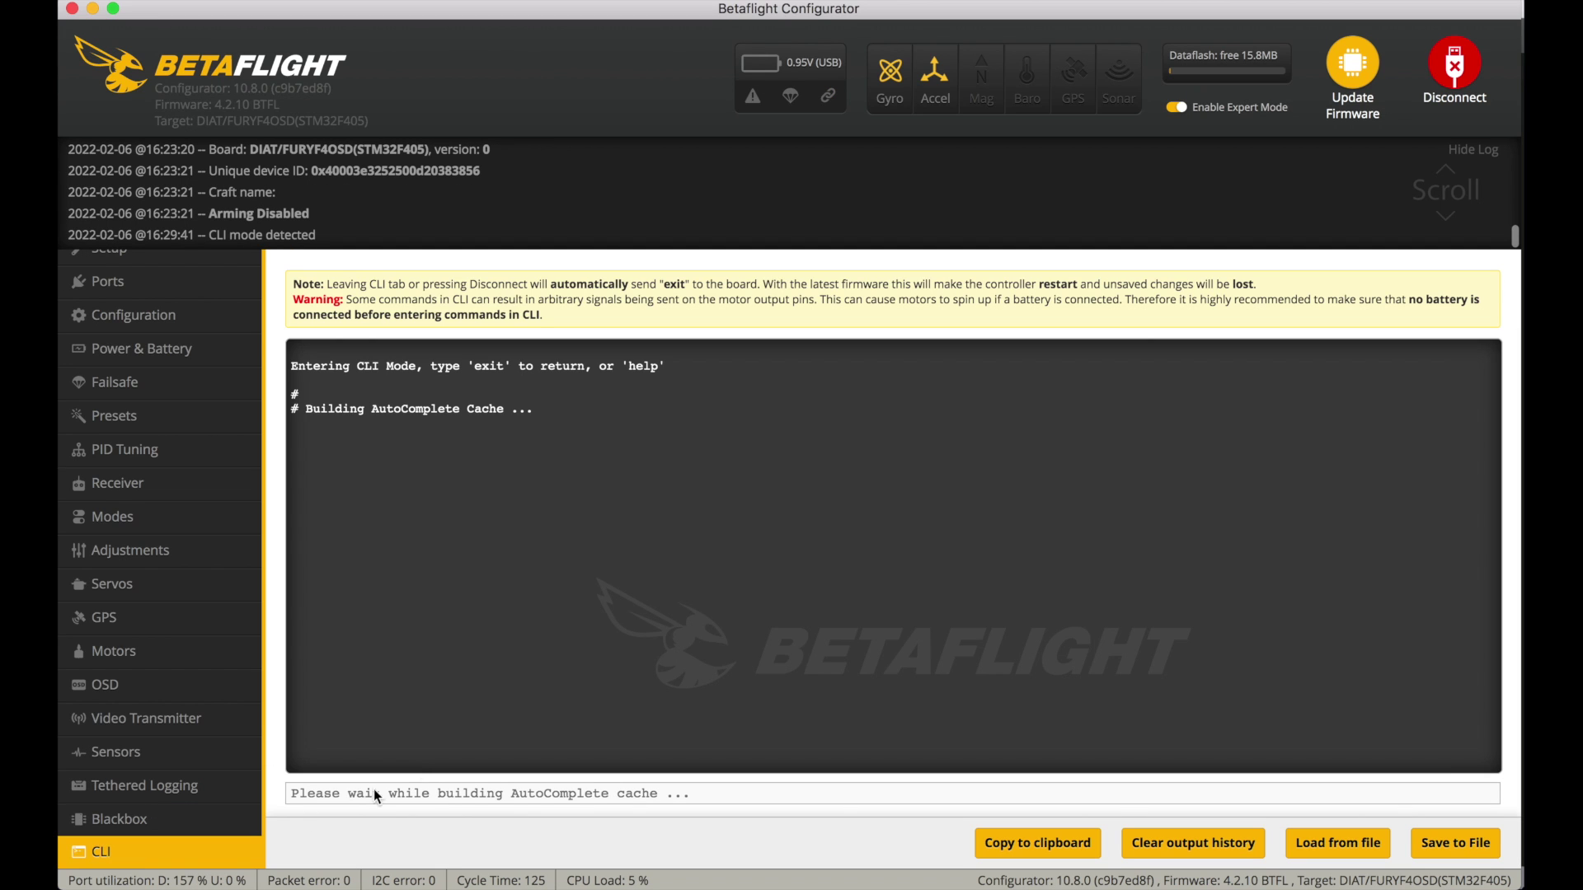
click(356, 792)
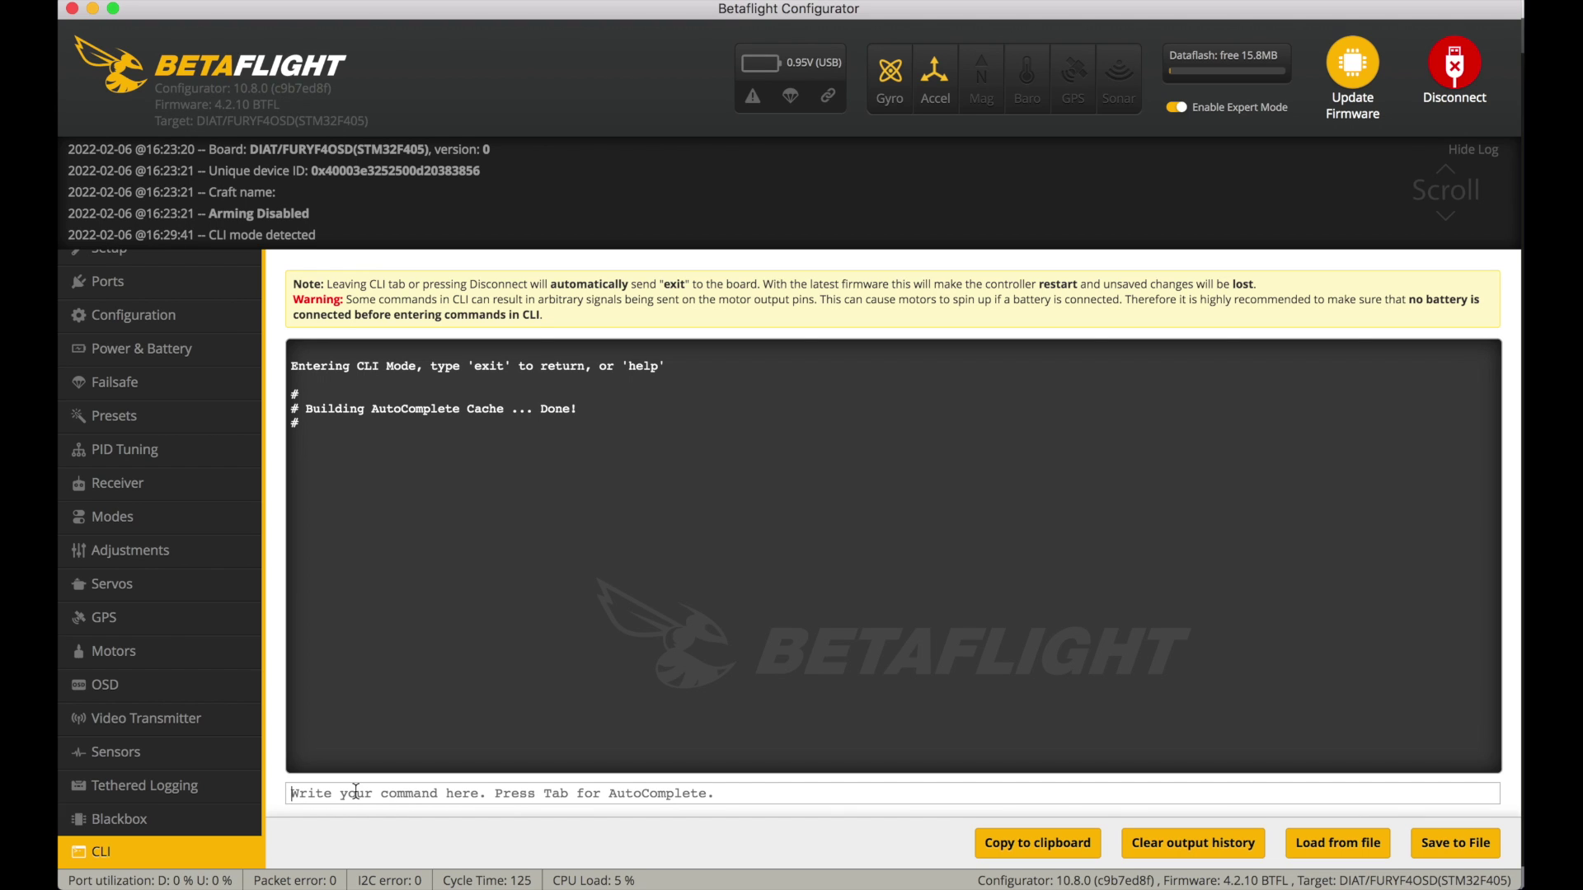
text(рудз)
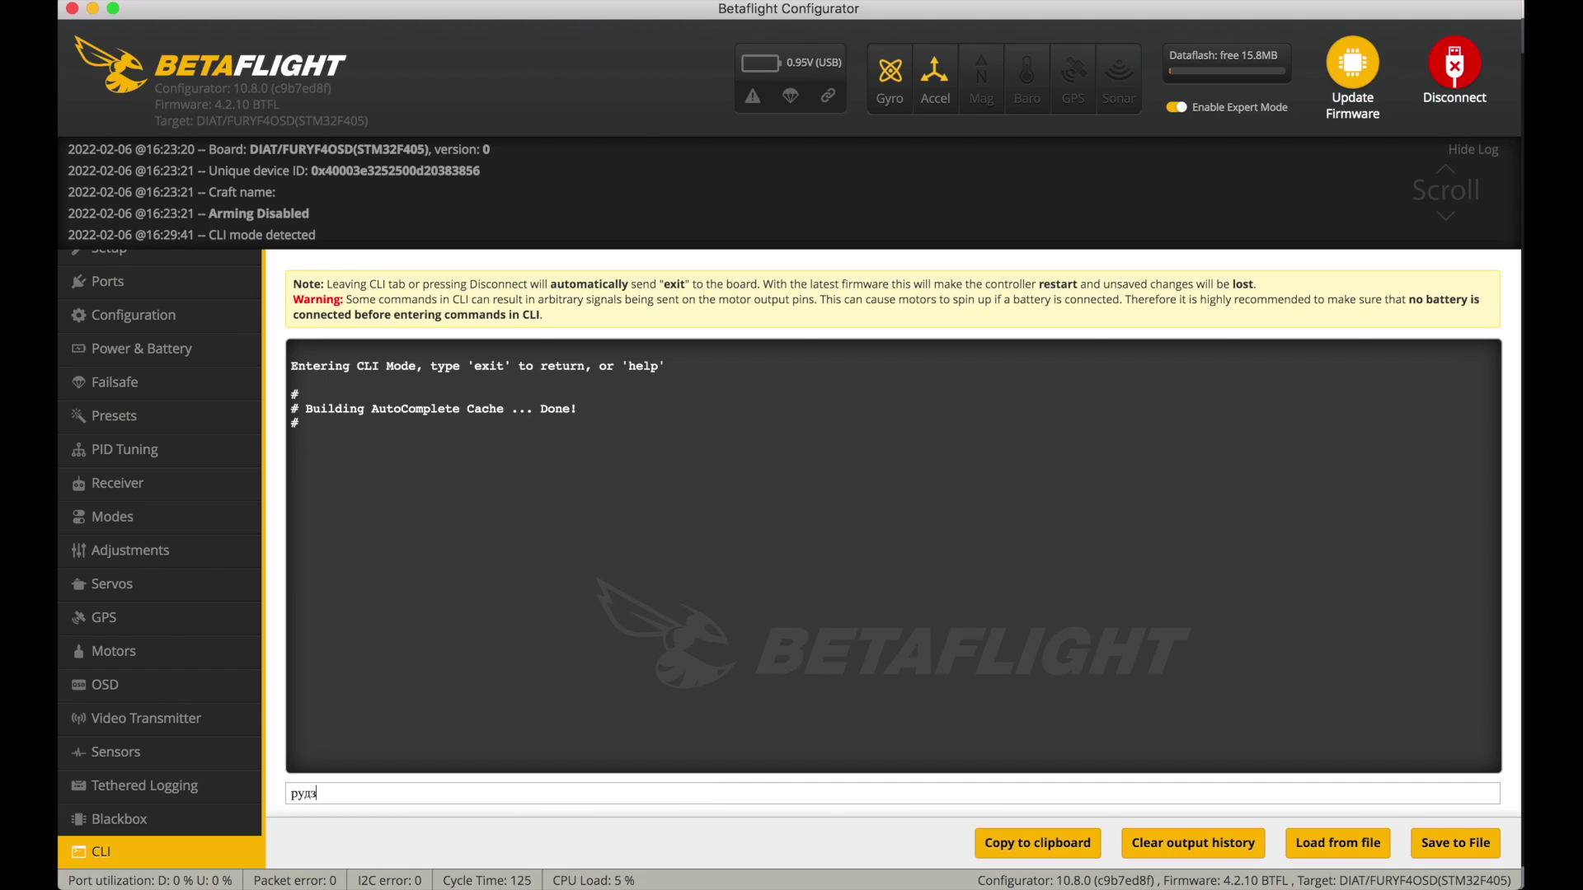
key(BackSpace)
text(help)
key(Return)
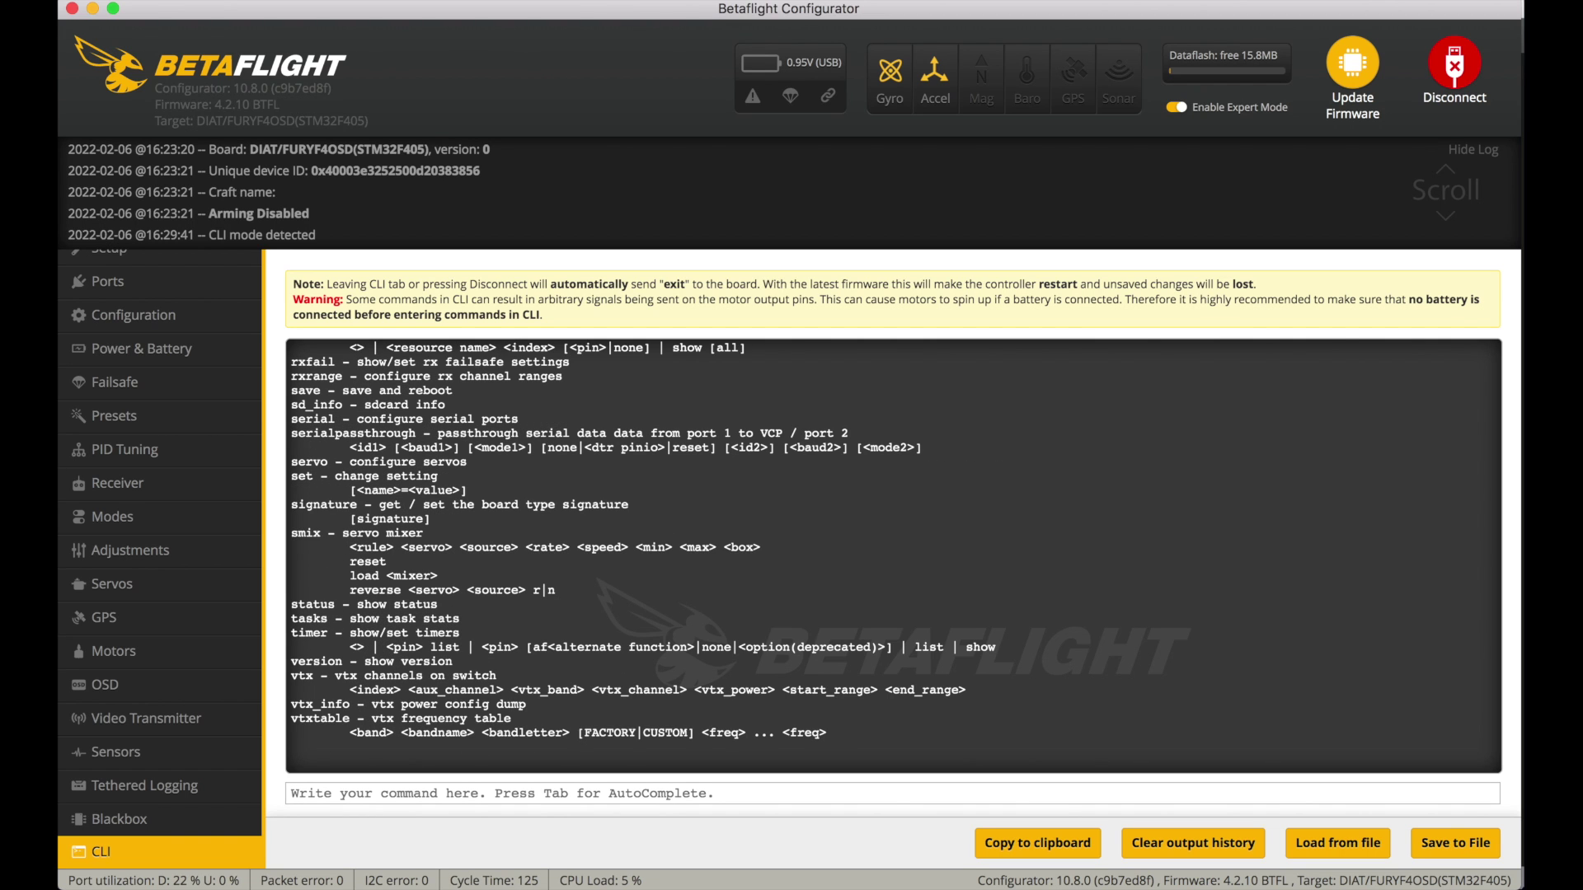
text(status)
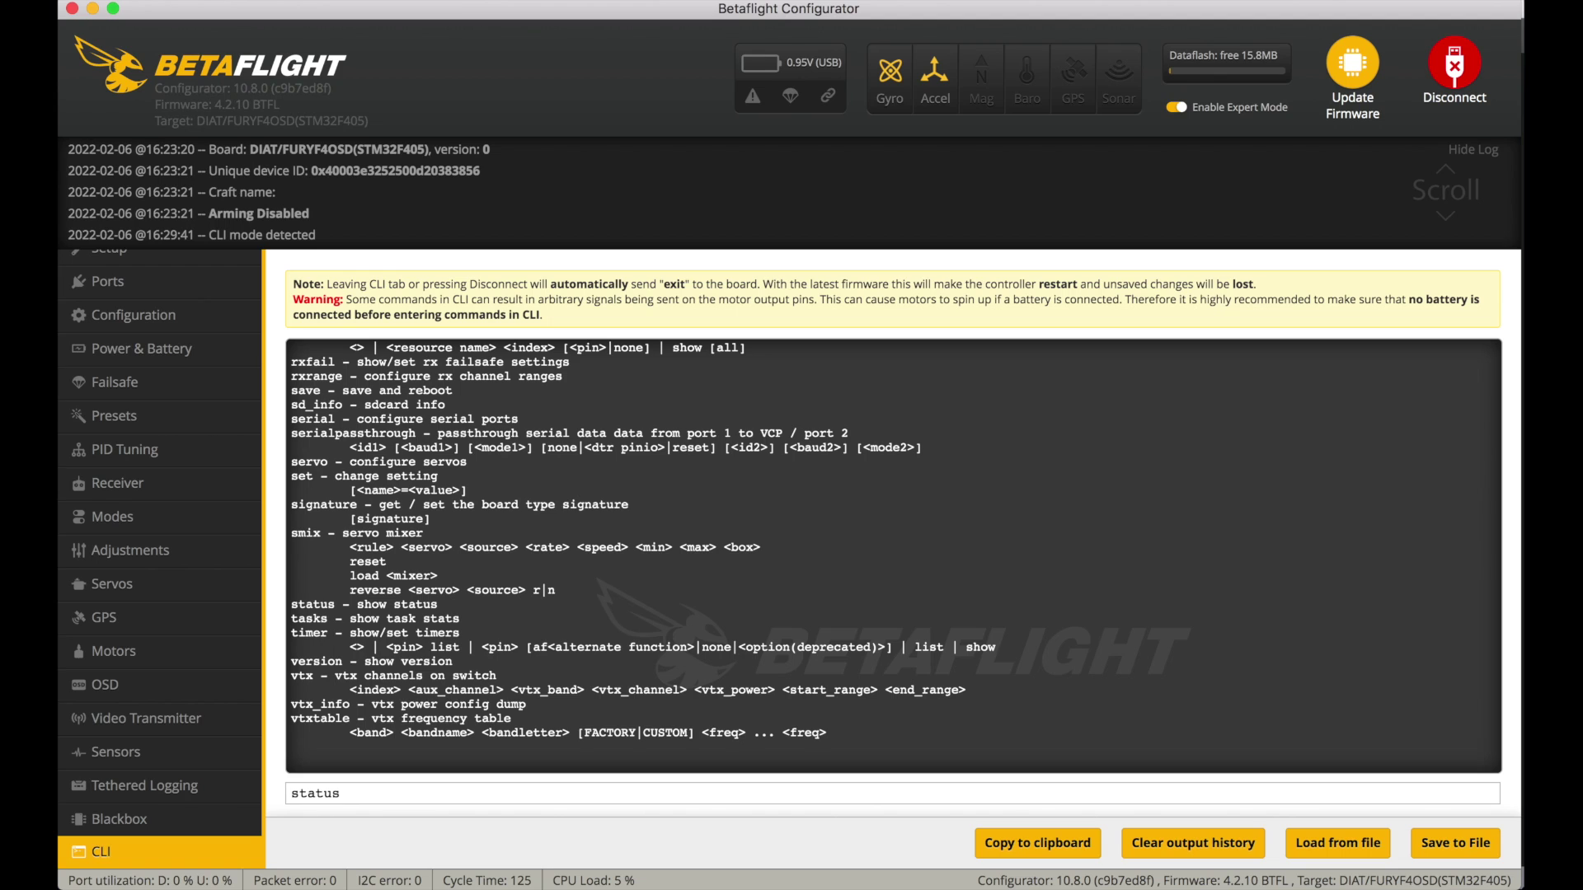
key(BackSpace)
key(BackSpace)
key(BackSpace)
text(v)
key(BackSpace)
text(vtx)
key(BackSpace)
key(BackSpace)
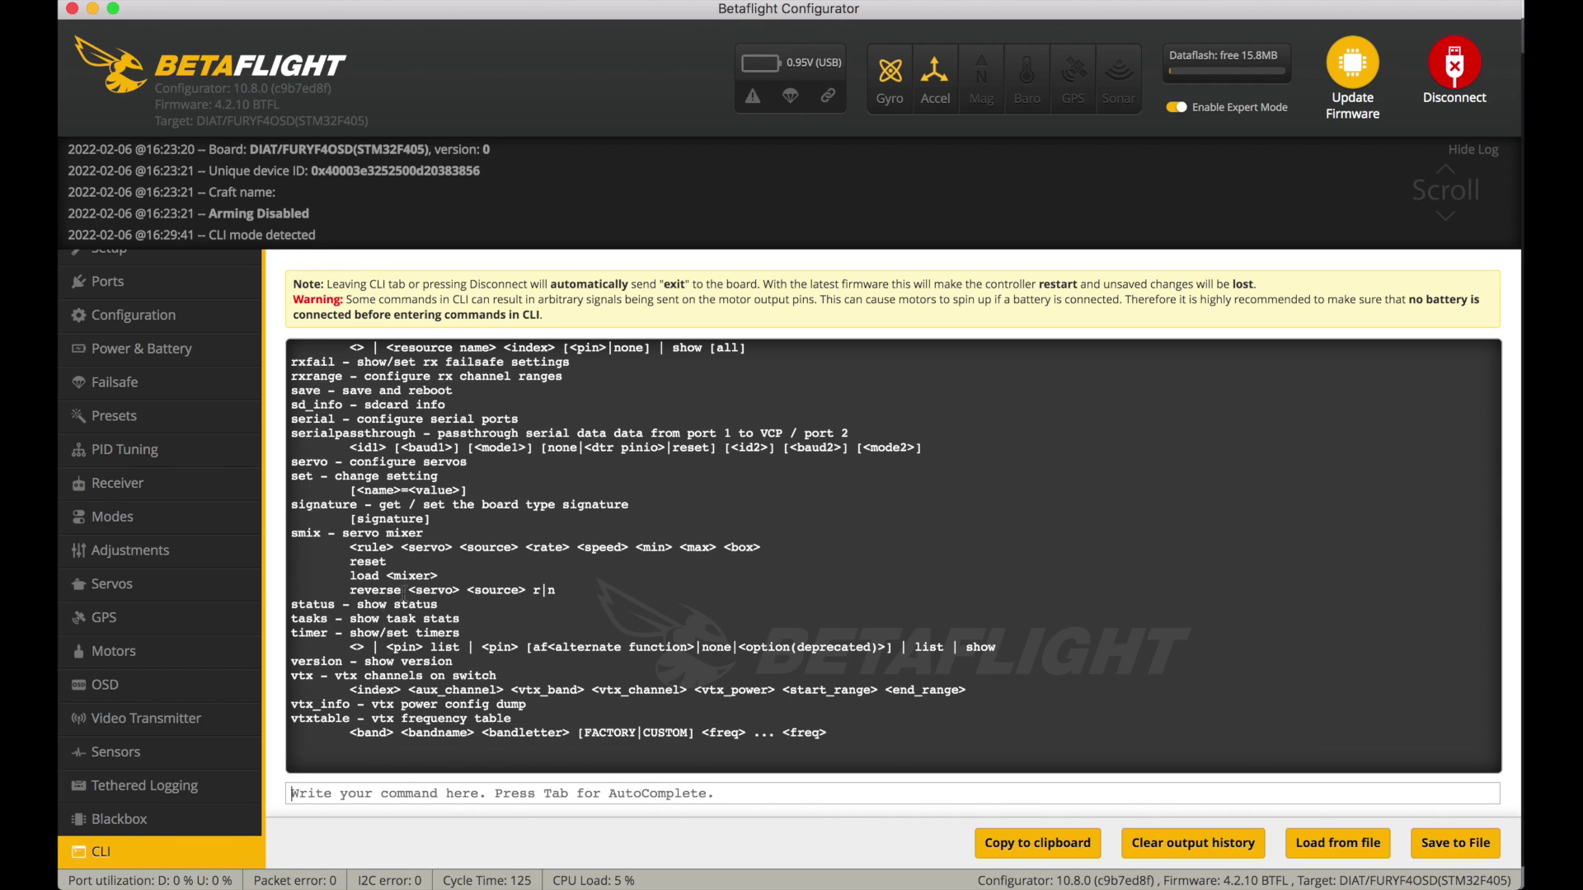
Leave the CLI, review the Configuration page's system, feature and beeper settings in Virtual Mode, and disconnect and close the configurator.
scroll(172, 392, up, 1)
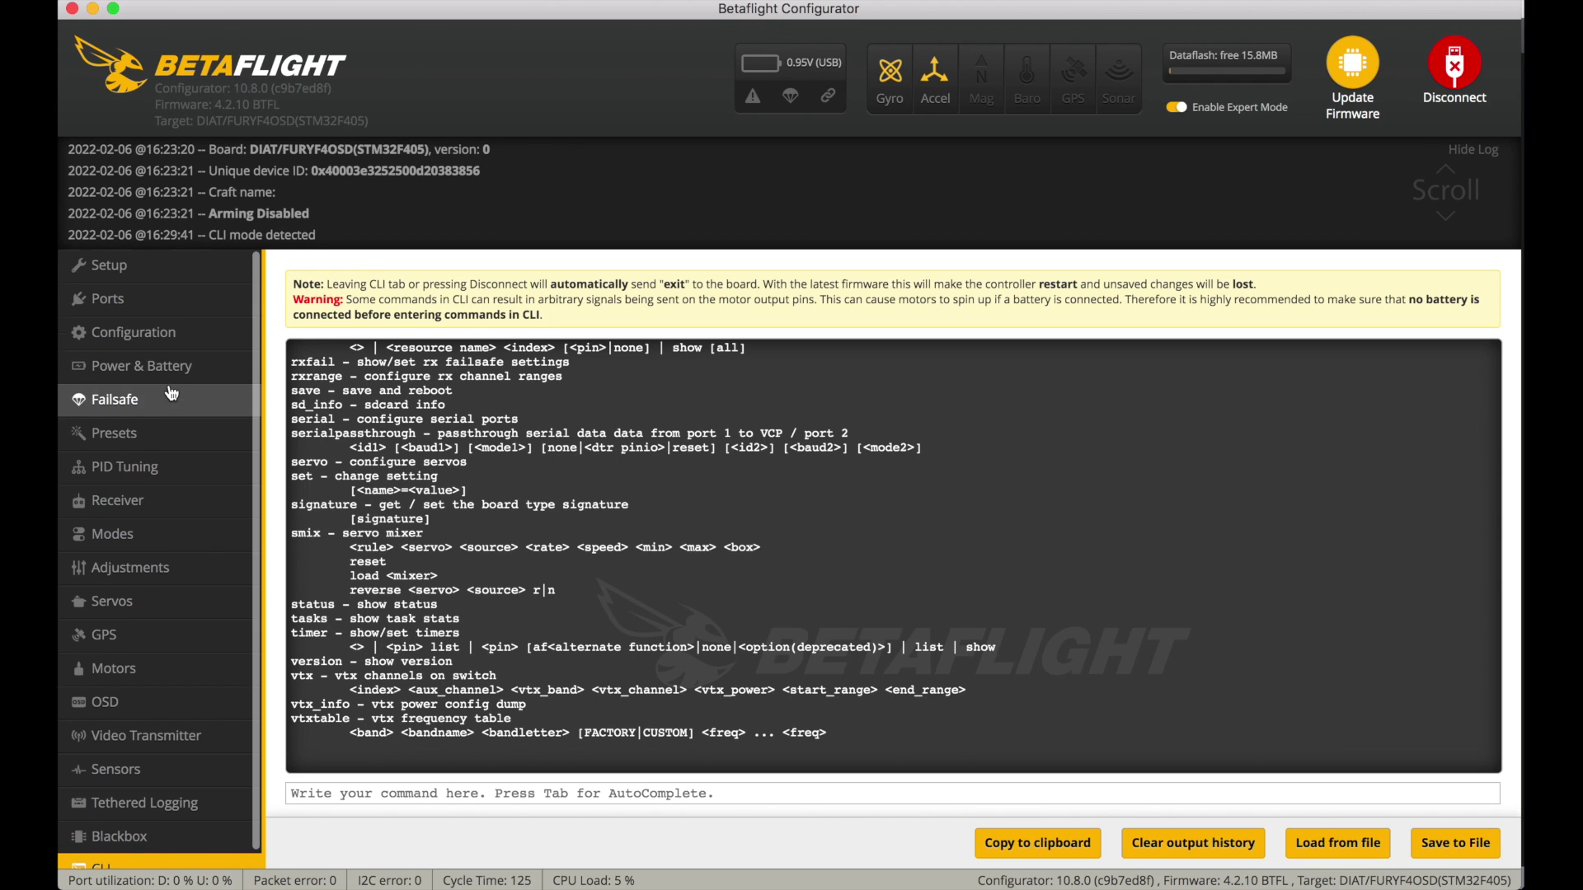
click(136, 333)
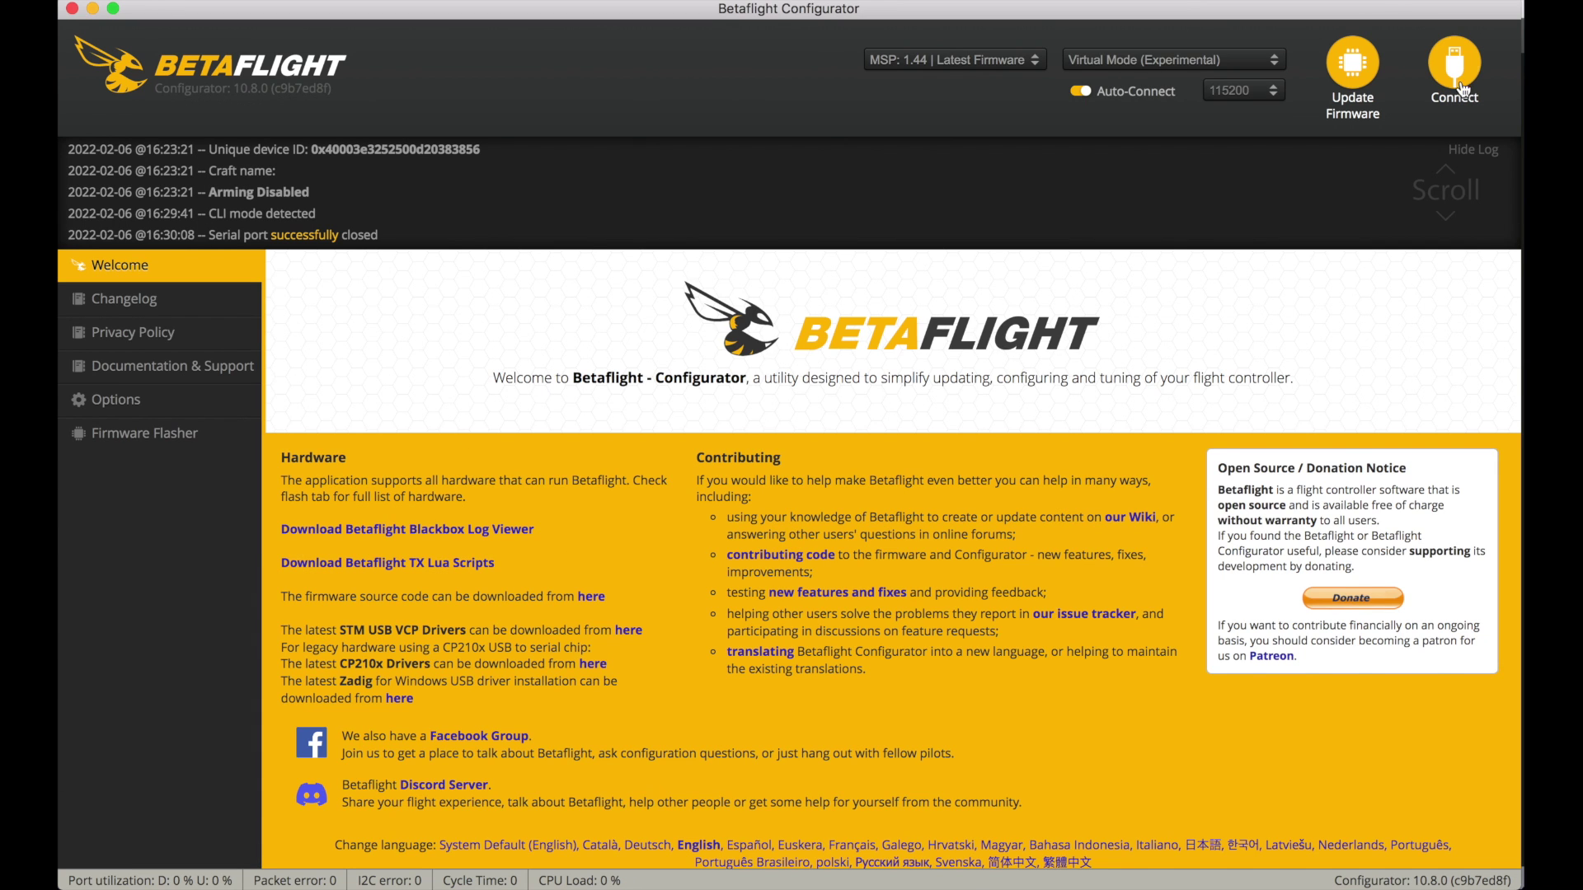
scroll(879, 546, down, 5)
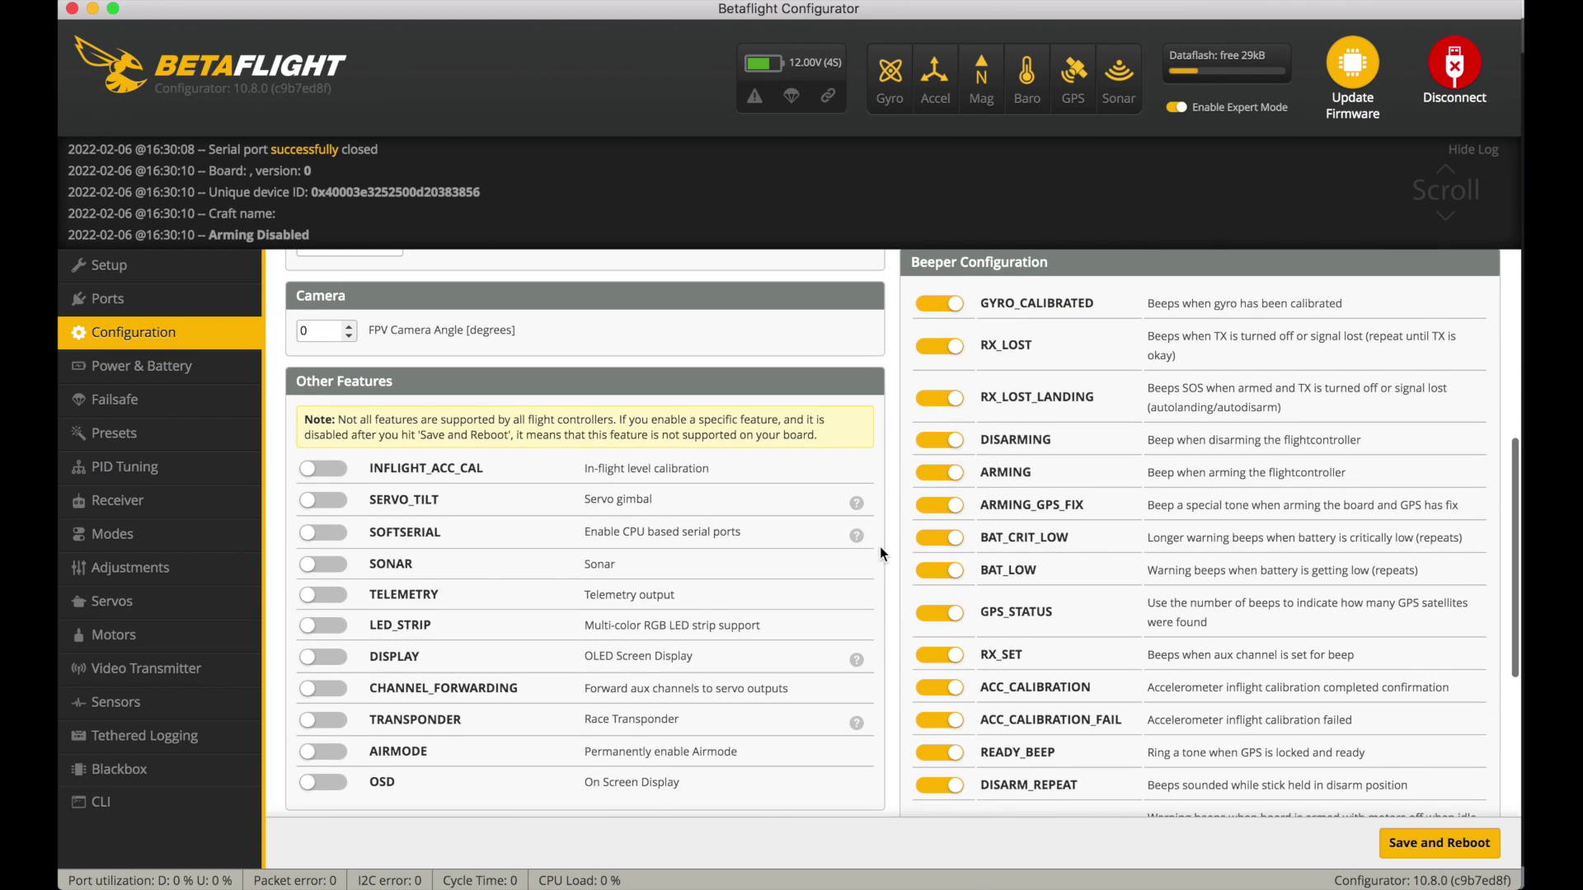
scroll(879, 547, up, 5)
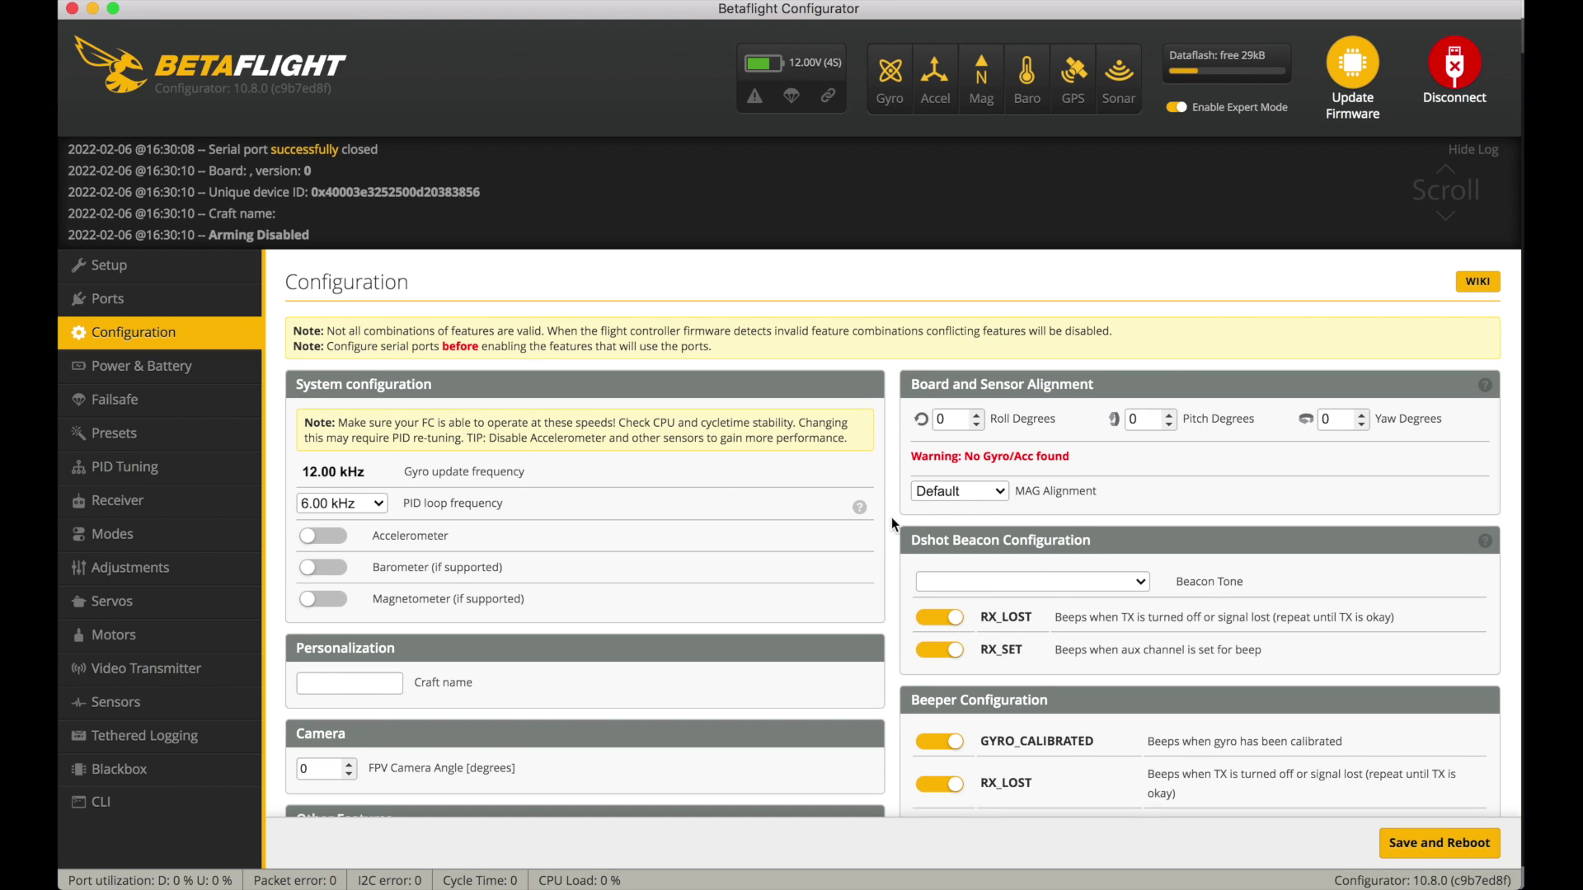
click(1454, 66)
click(71, 9)
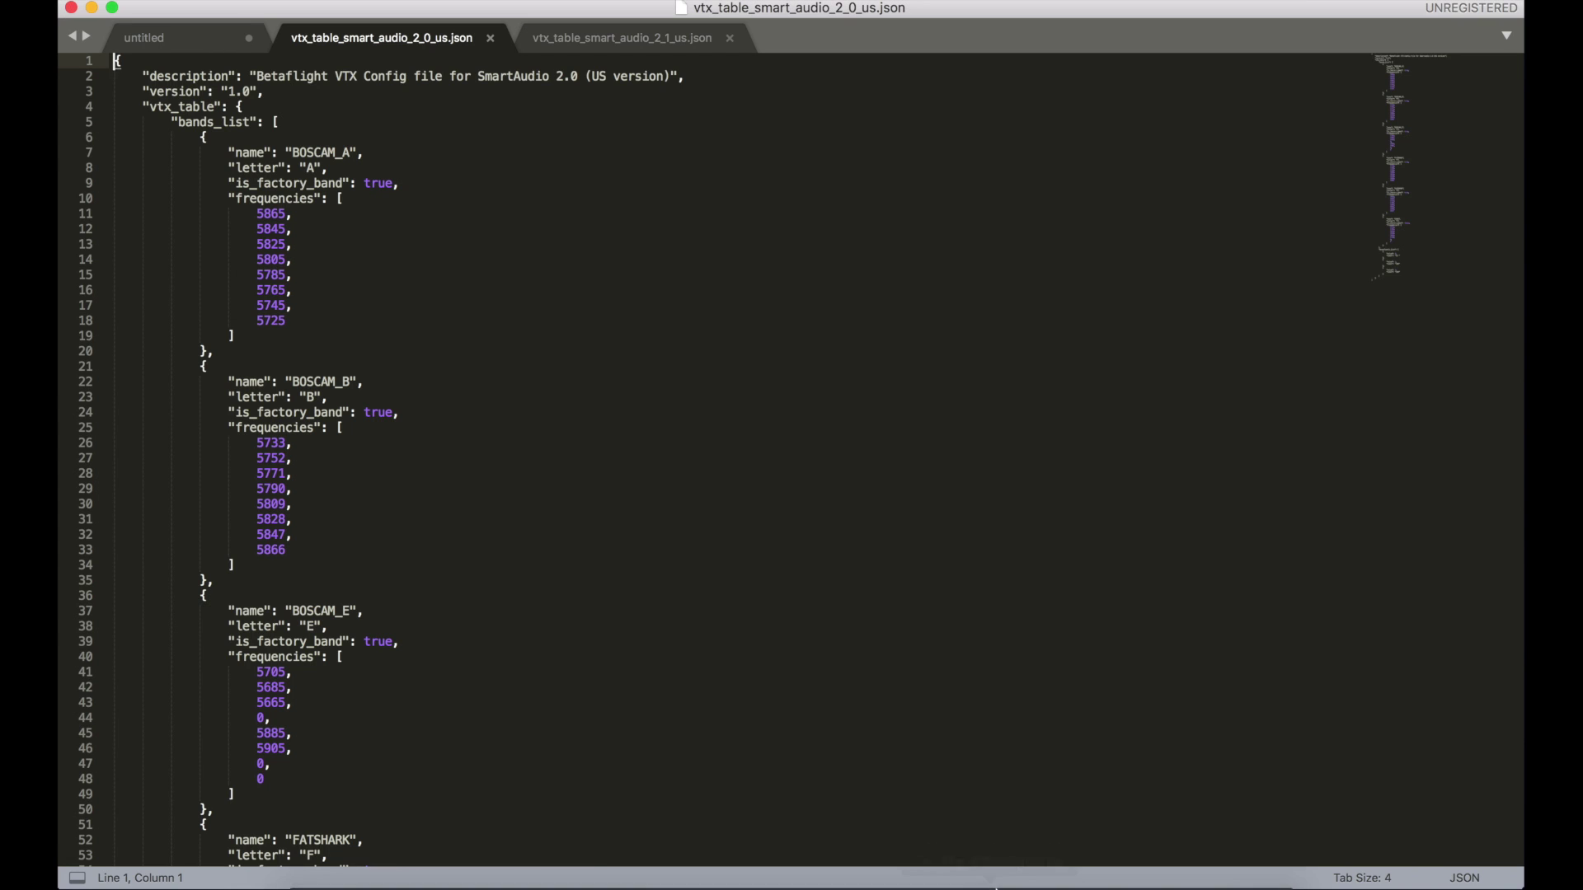
Switch to Emuflight Configurator to view its welcome page, and close it.
click(996, 870)
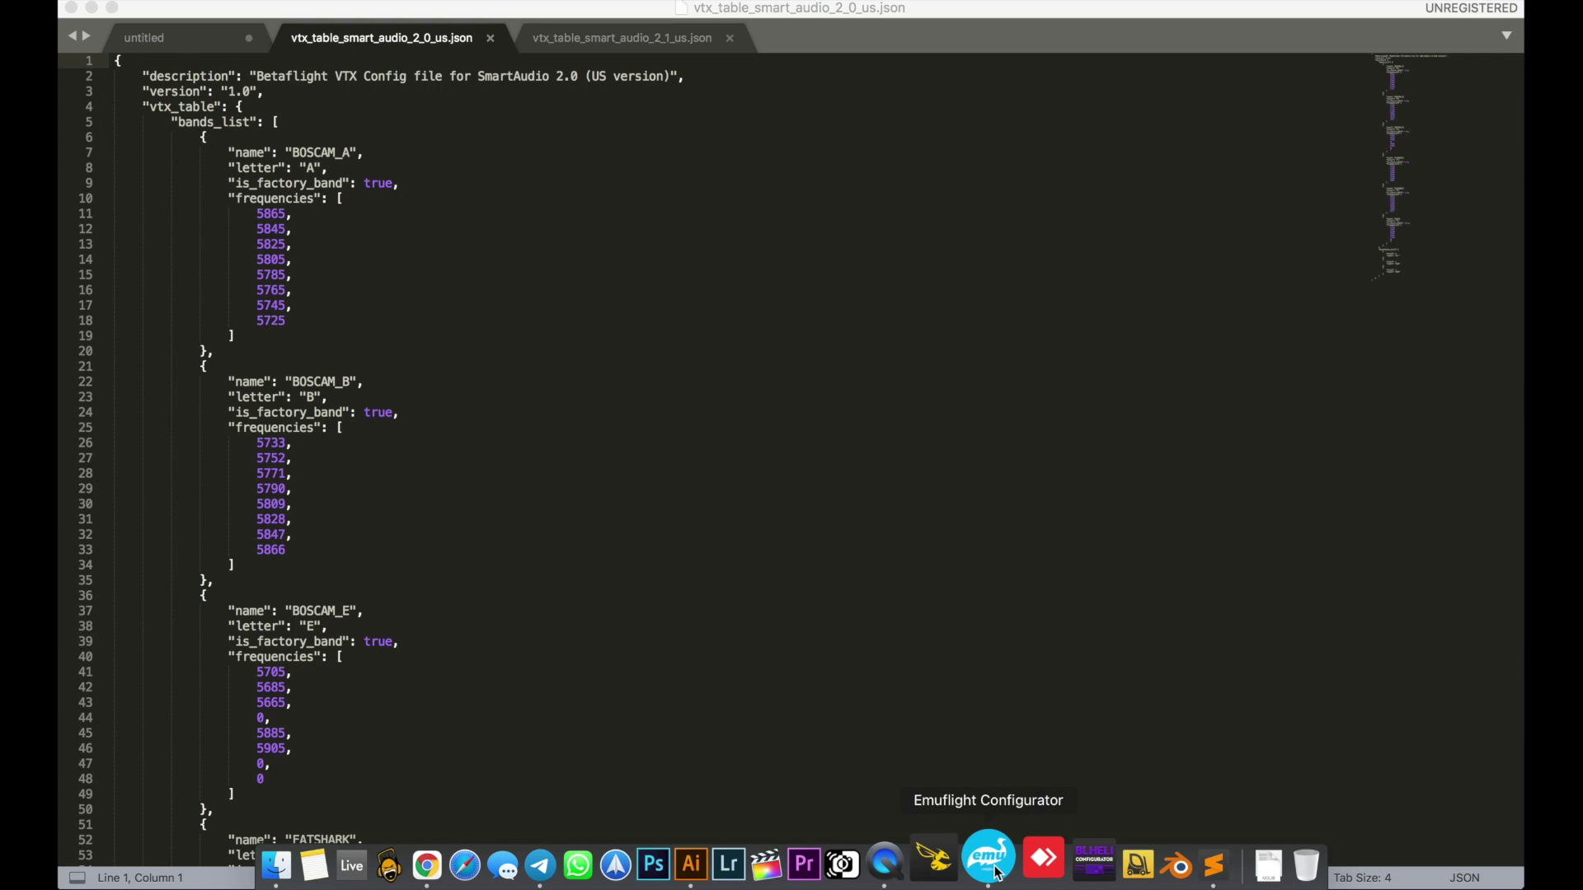
click(1103, 467)
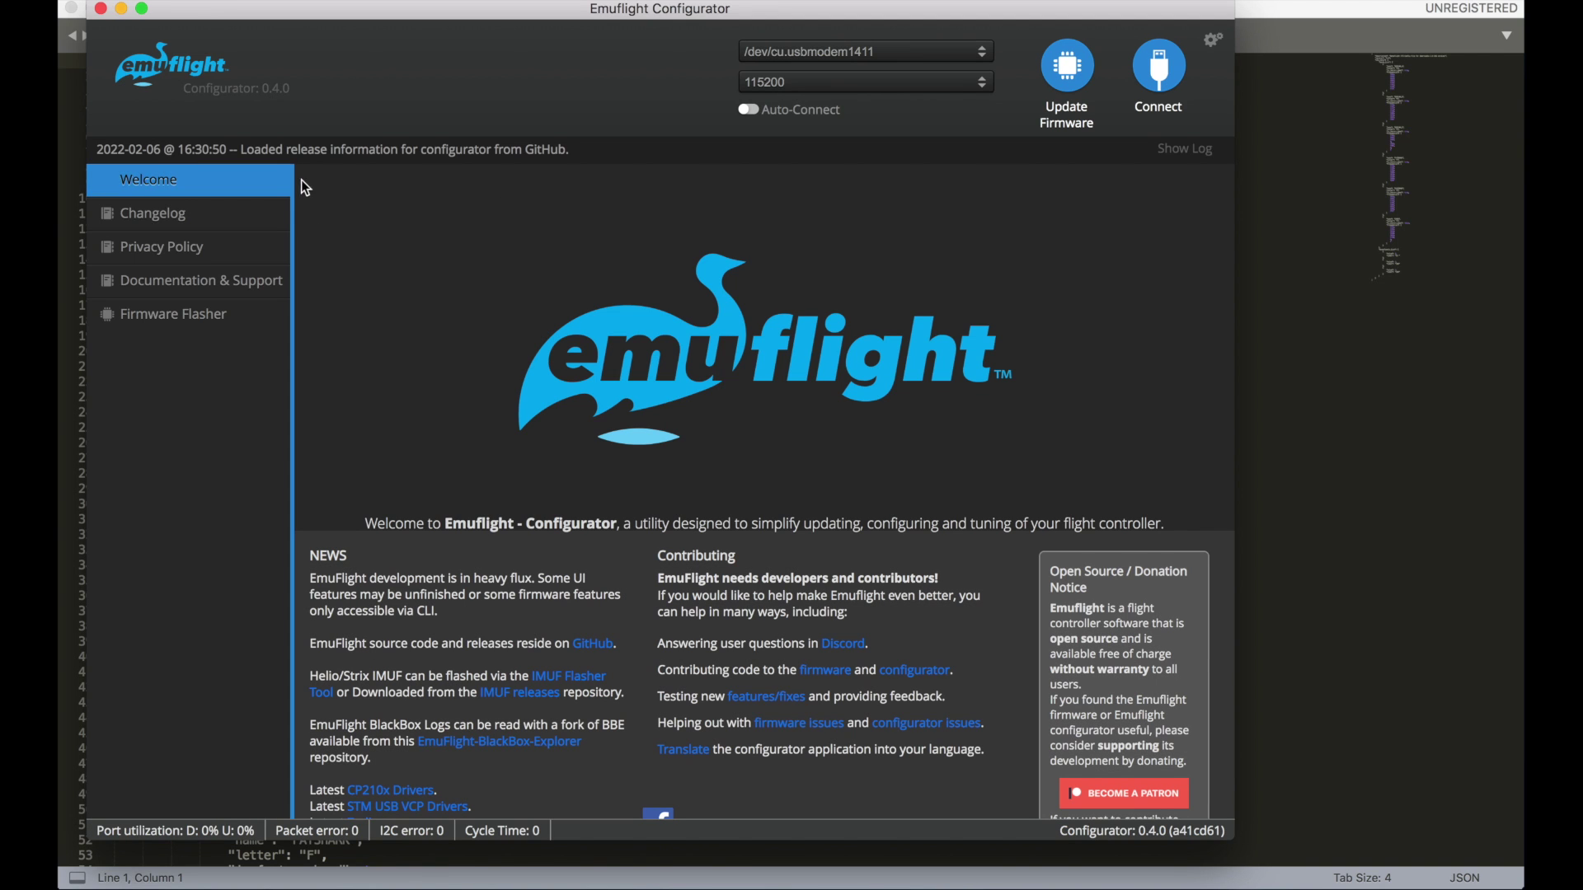
click(99, 8)
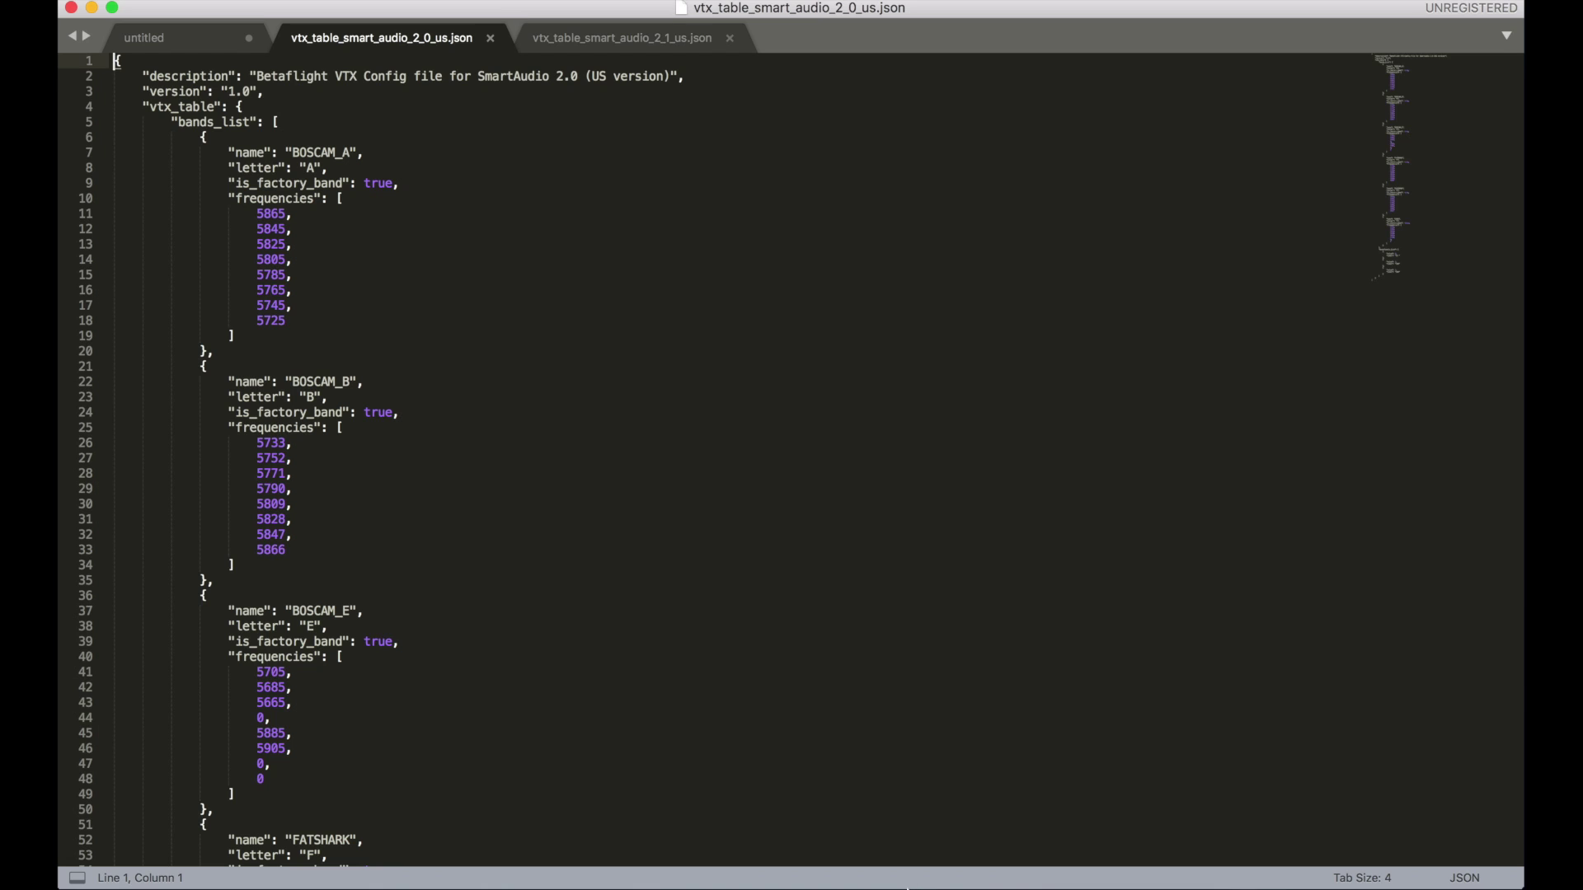
Open BLHeli Configurator to view its welcome page and connection controls, and close it.
mouse_move(1002, 882)
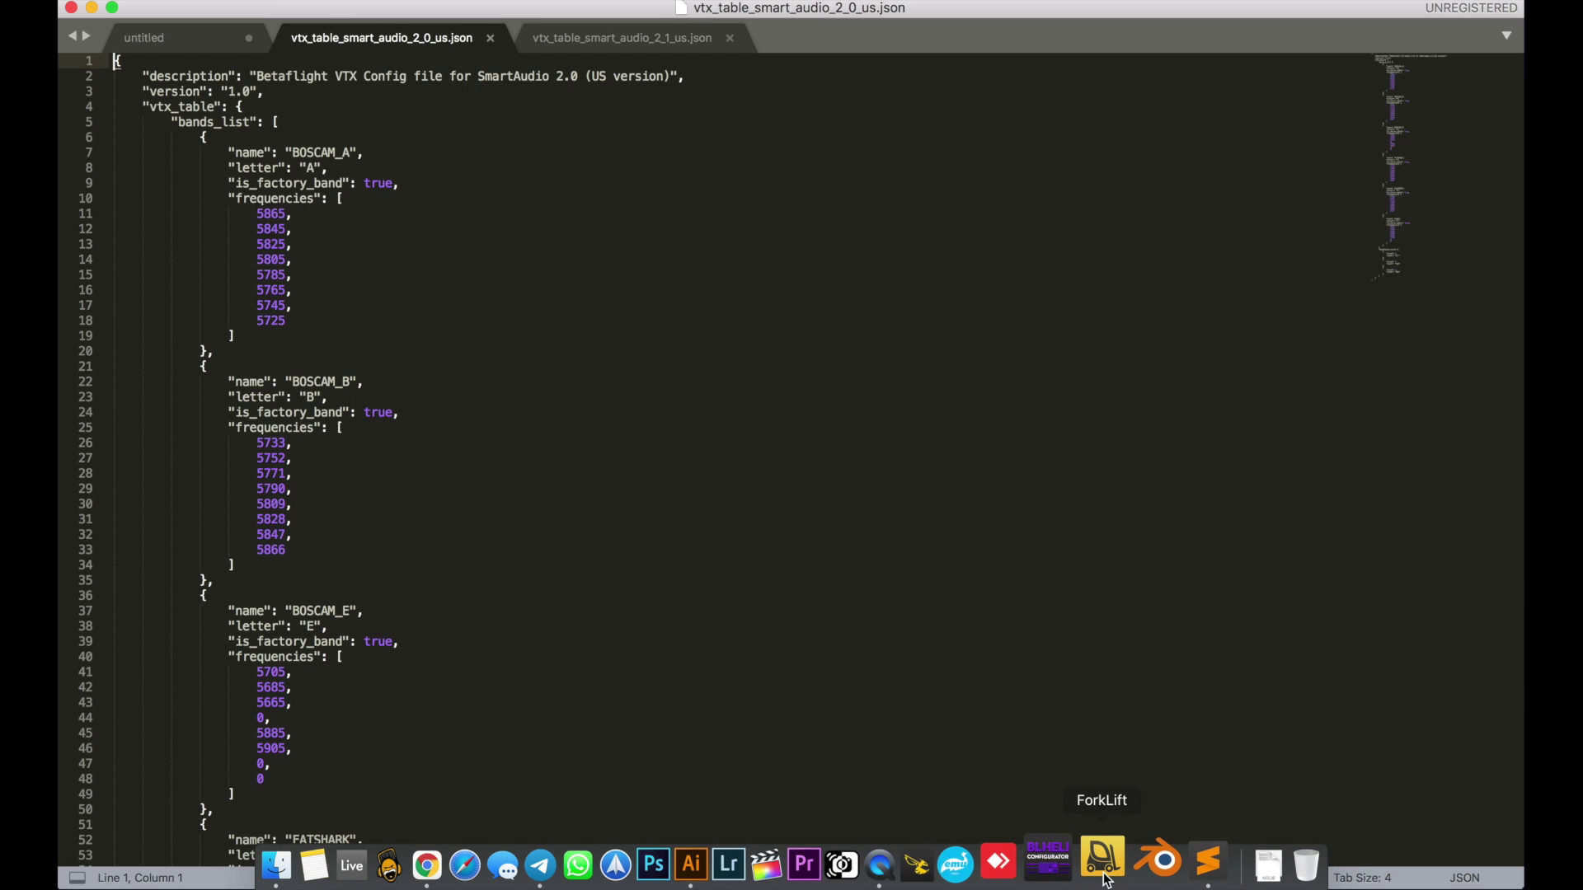
click(1068, 875)
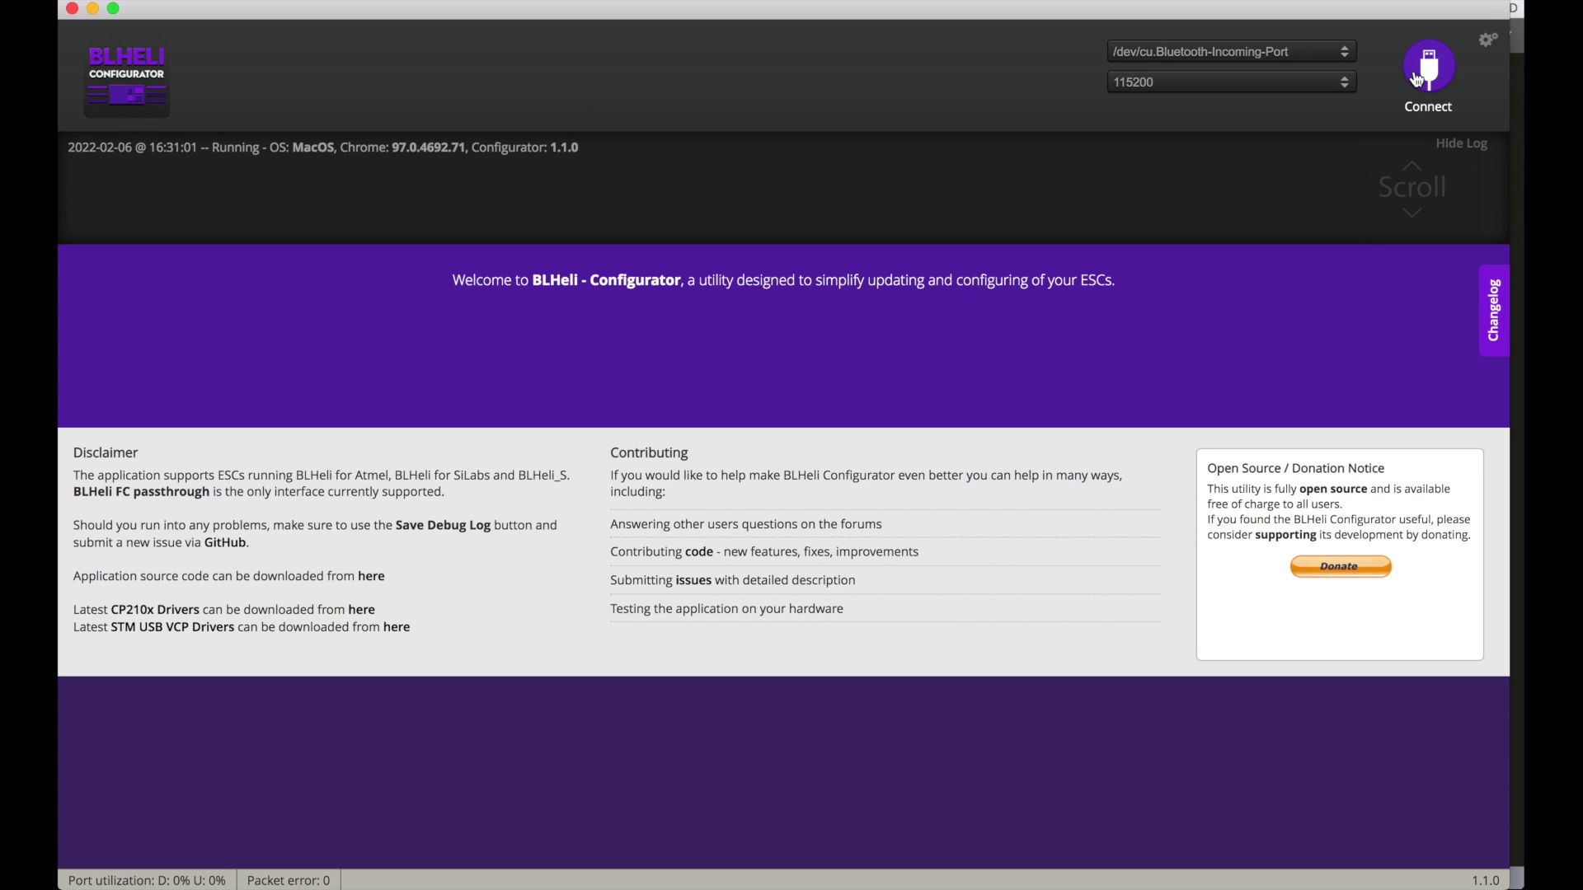
drag(200, 13, 200, 12)
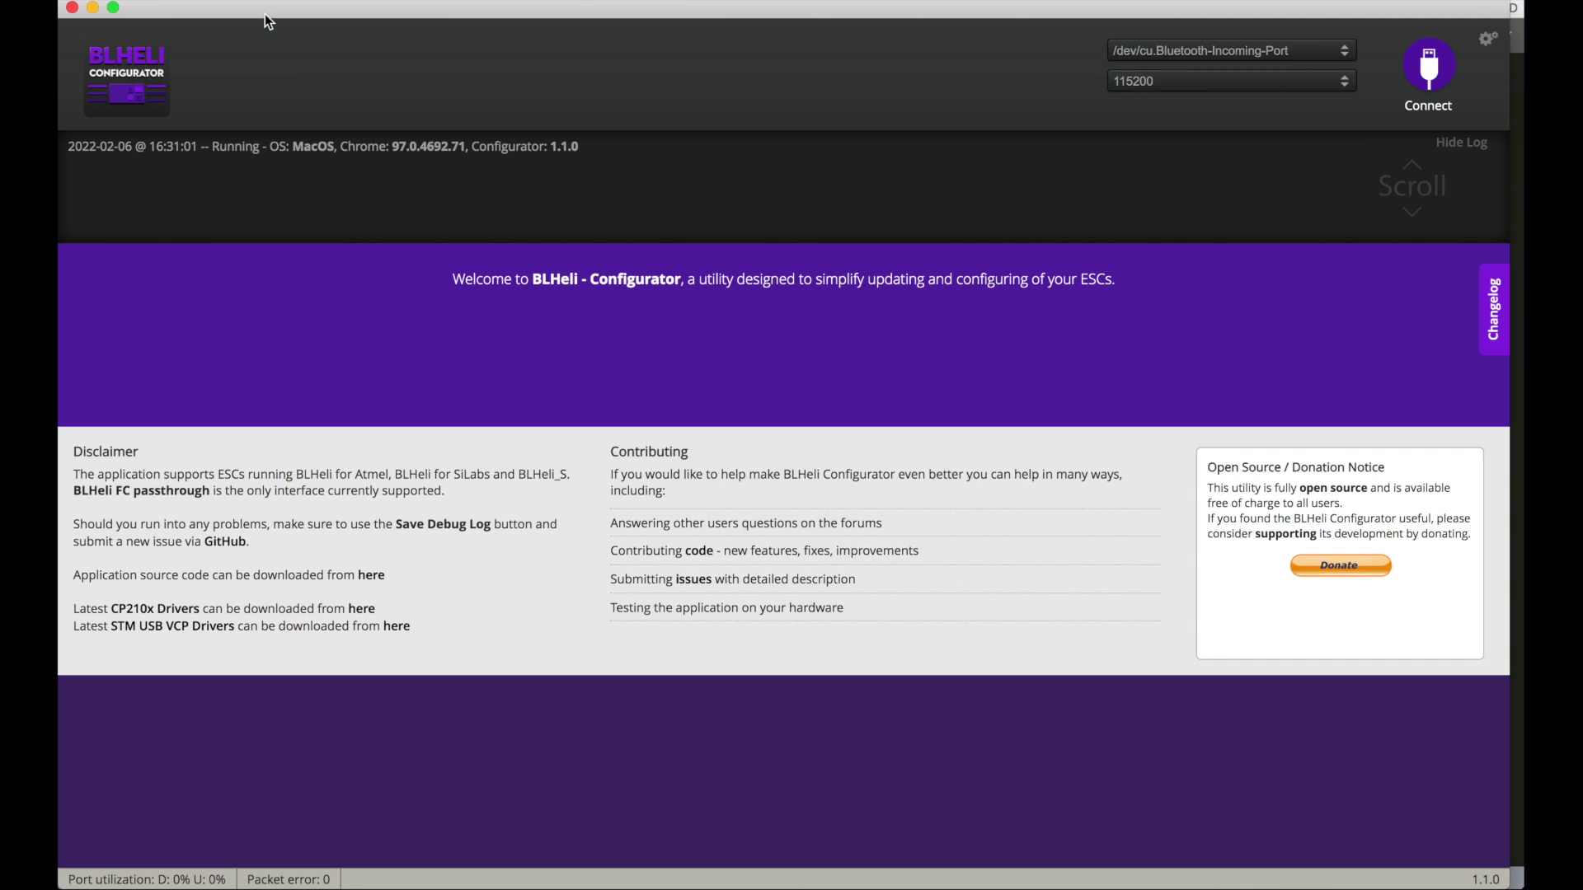
click(72, 9)
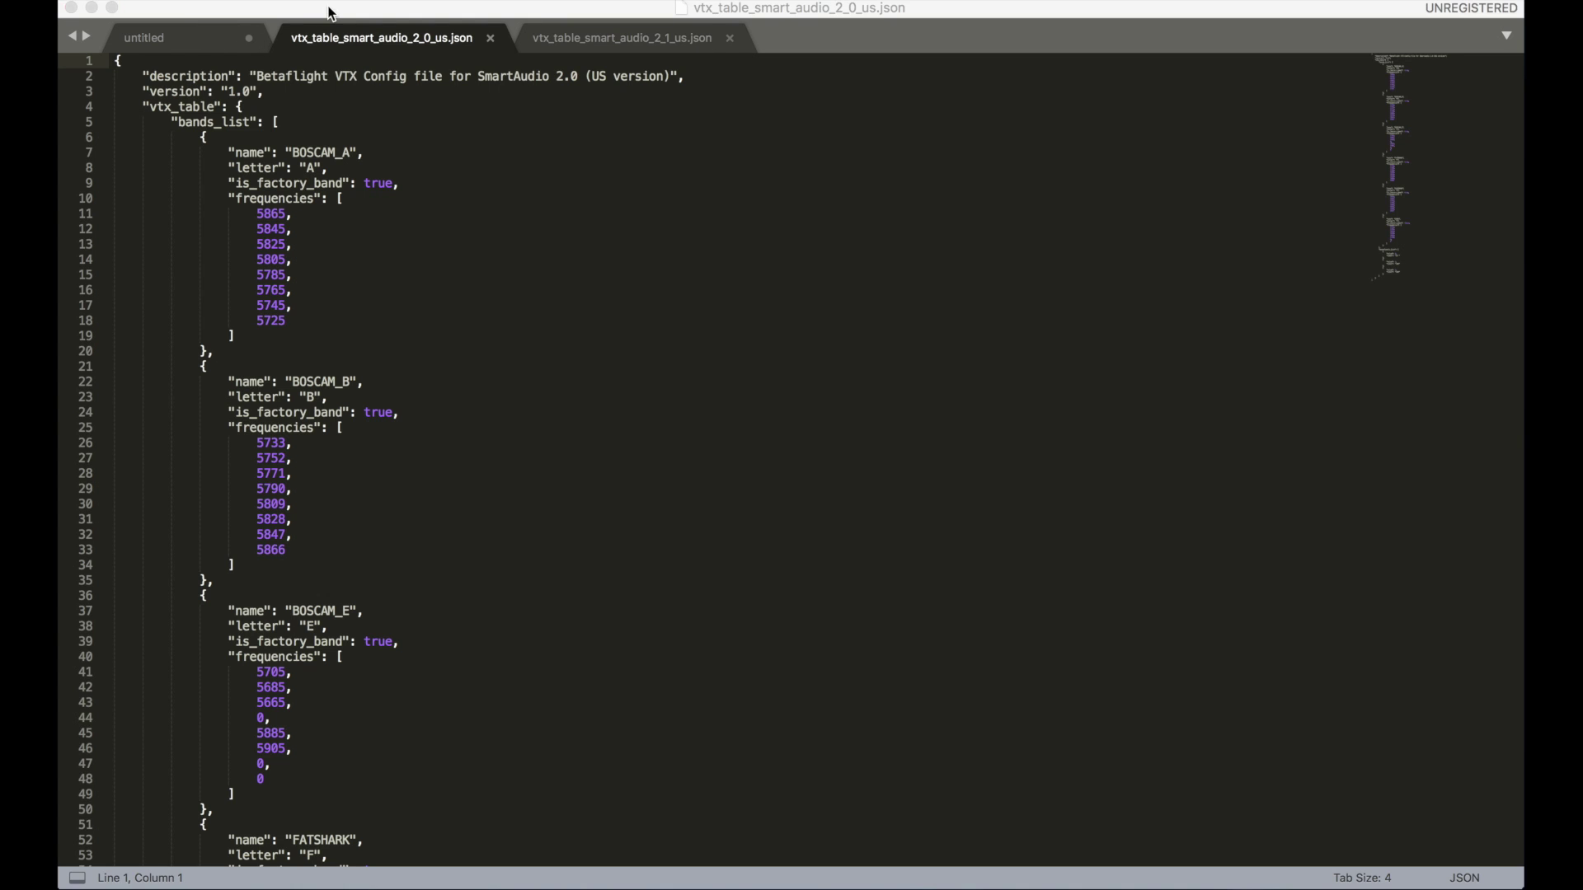
Compare the power levels lists in vtx_table_smart_audio_2_0_us.json and vtx_table_smart_audio_2_1_us.json.
click(636, 39)
click(399, 37)
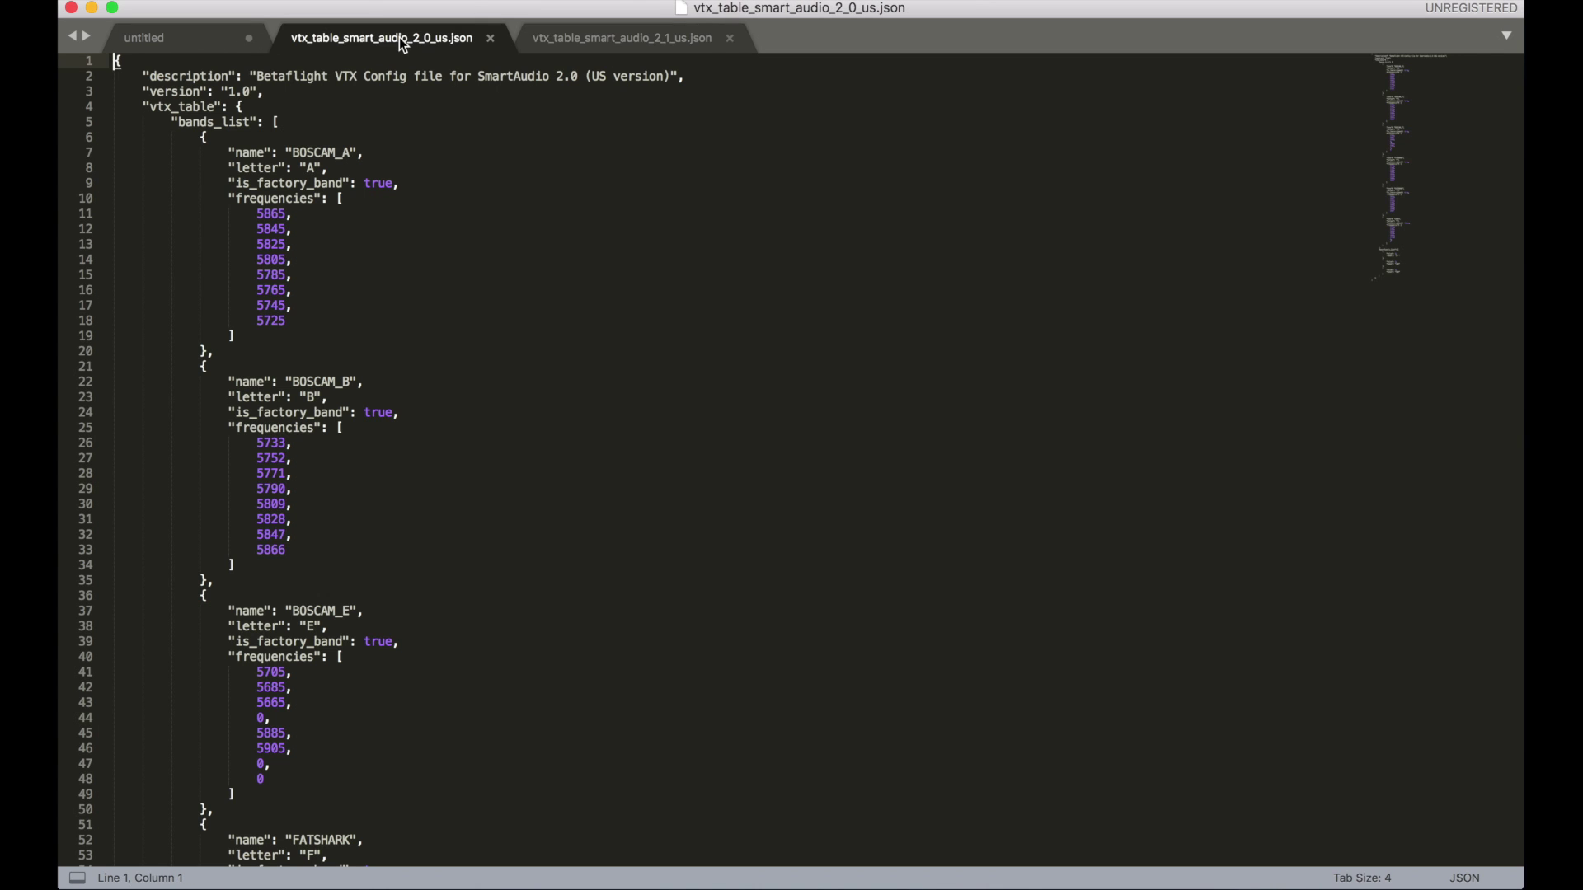
click(637, 35)
scroll(532, 194, down, 10)
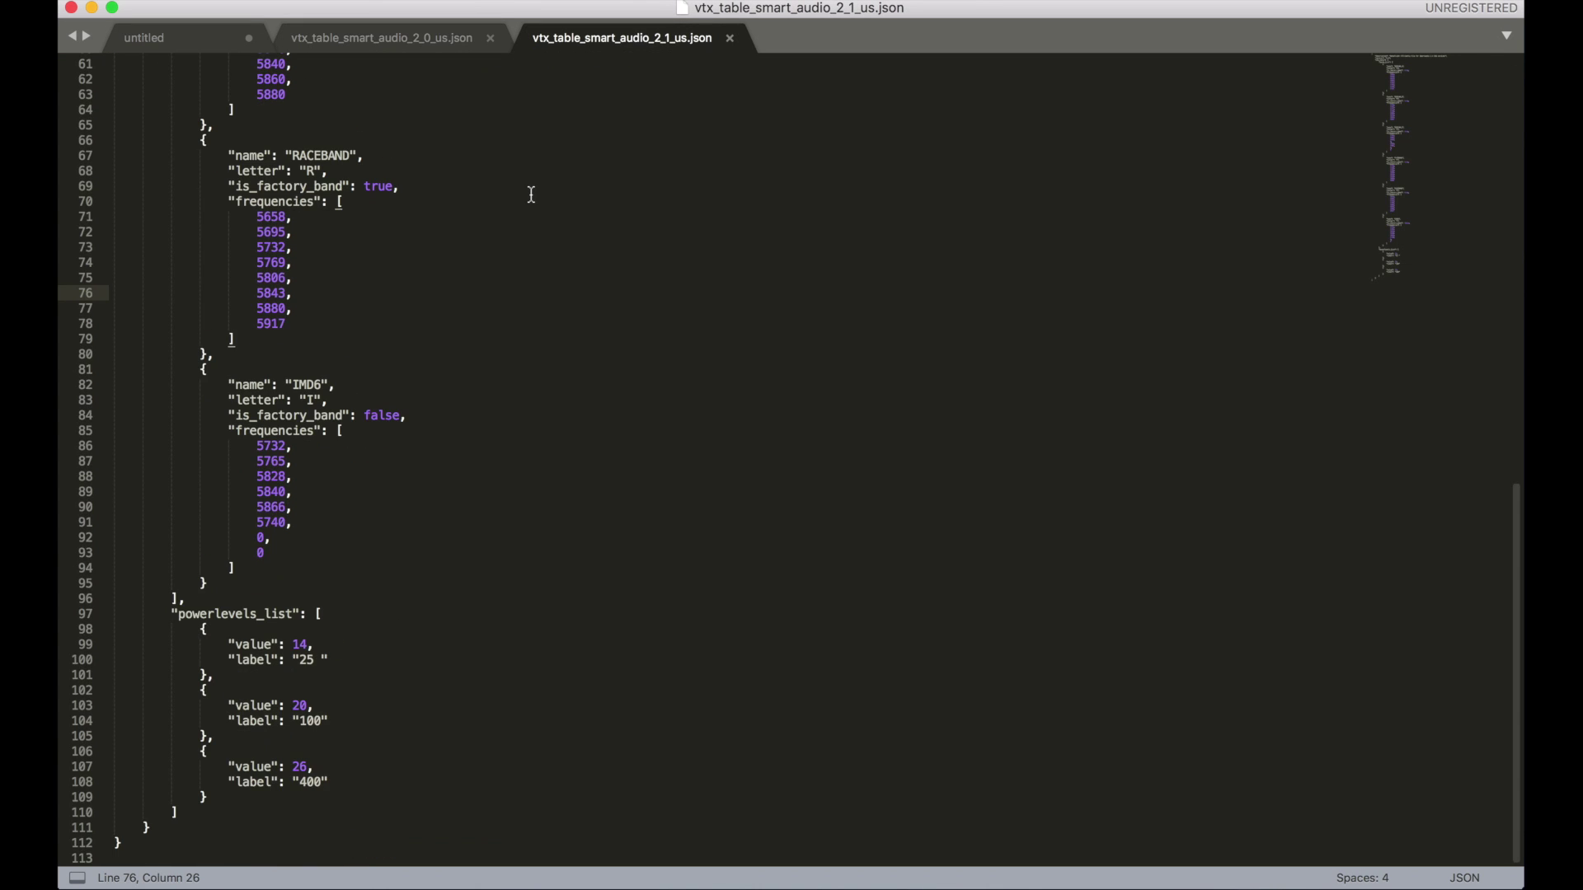
click(446, 43)
scroll(512, 357, down, 10)
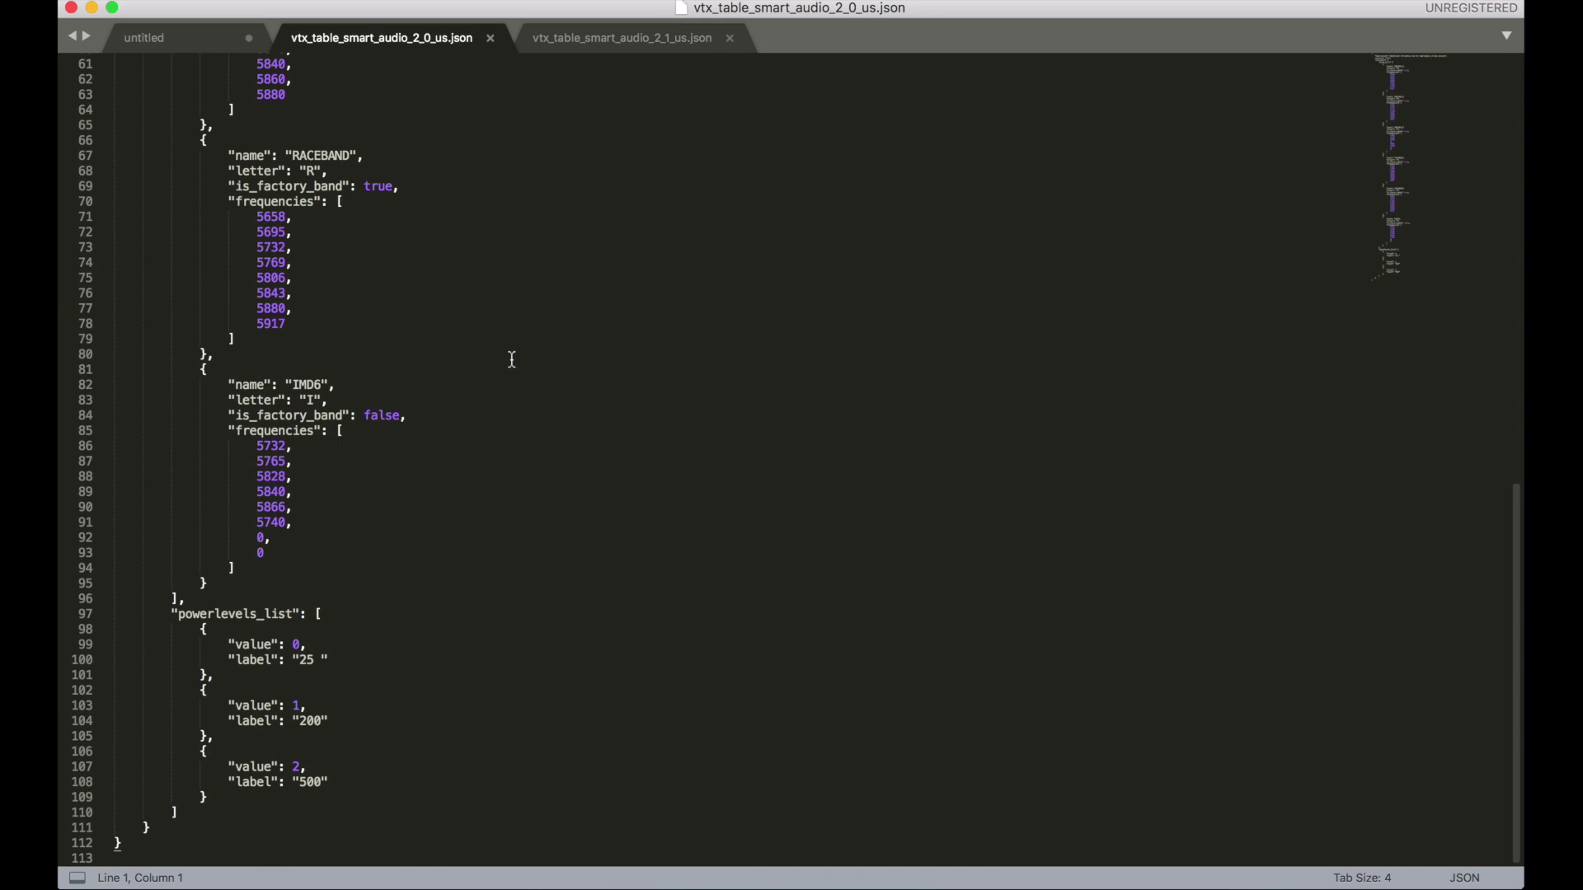
click(606, 38)
drag(215, 644, 360, 775)
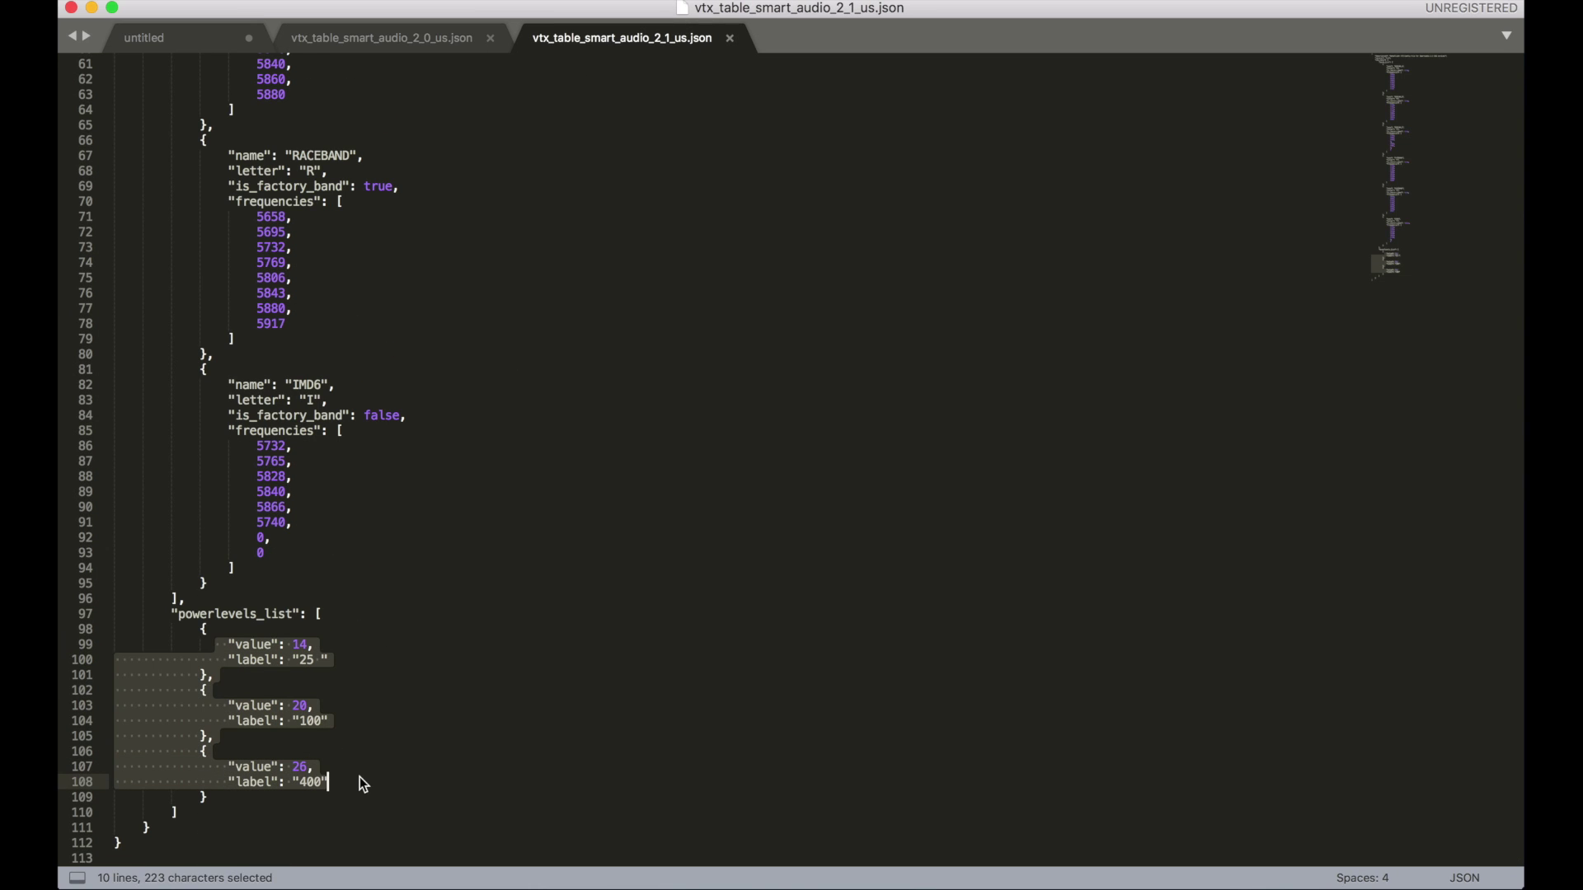
click(440, 494)
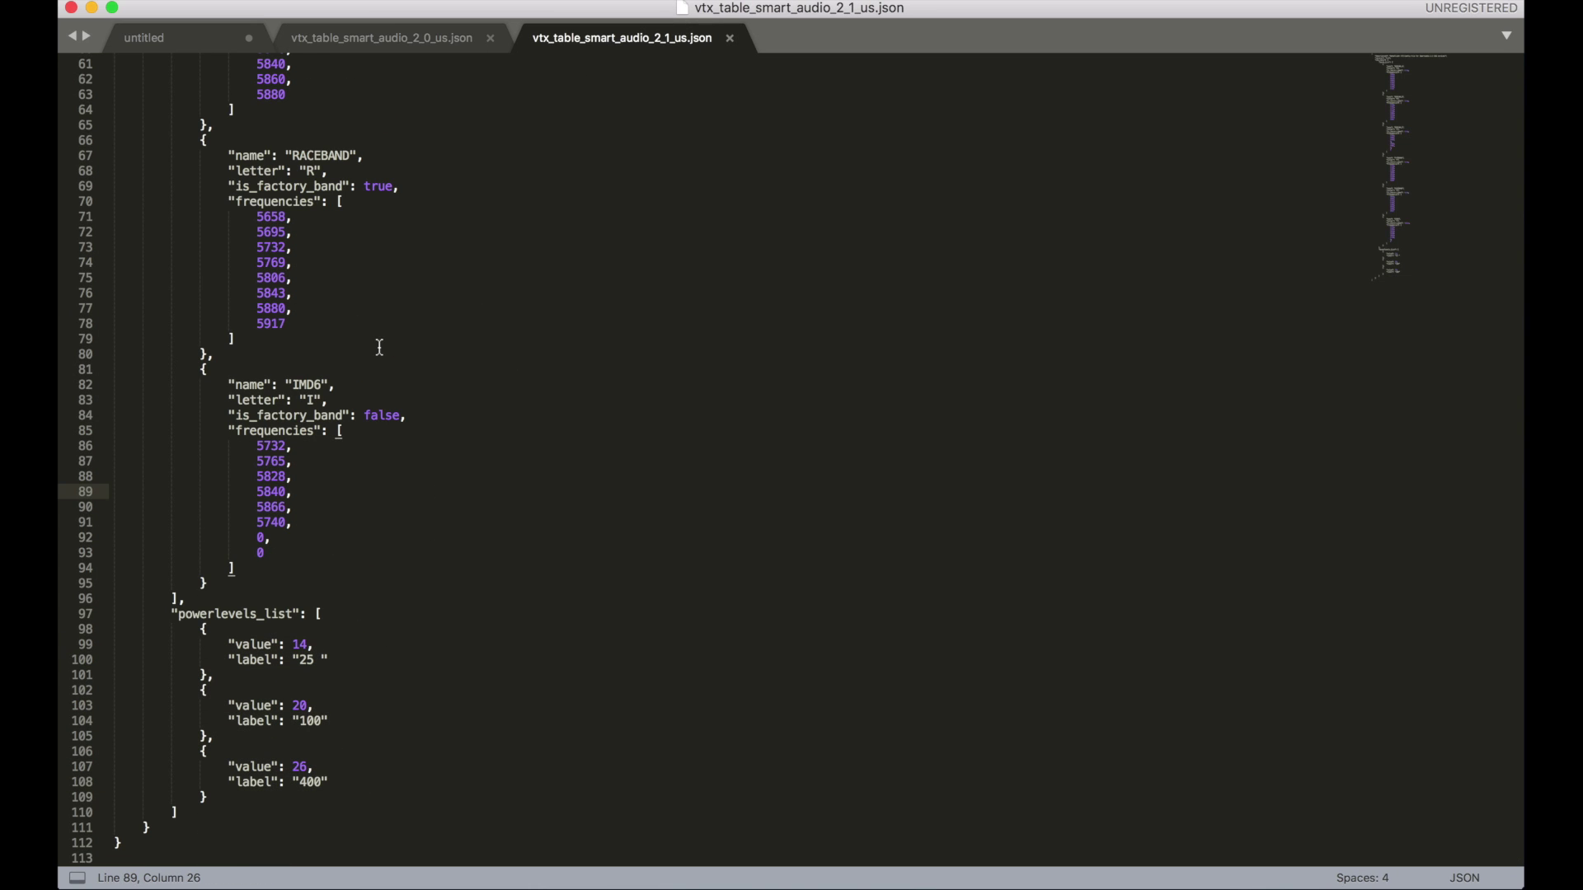
Close the untitled document in the text editor and return to vtx_table_smart_audio_2_1_us.json.
click(199, 47)
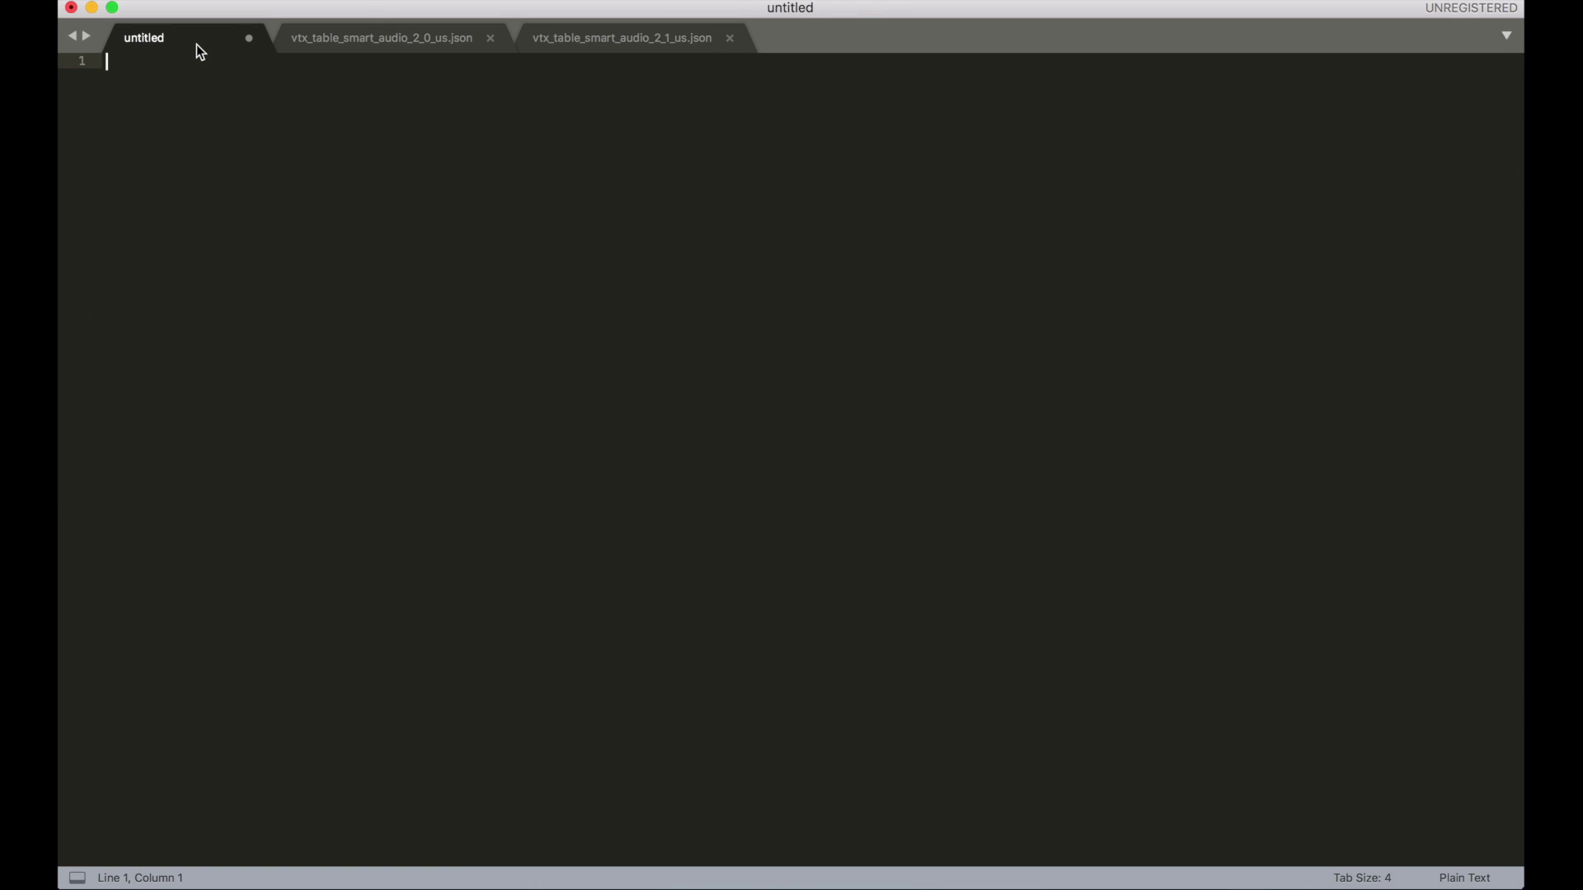
click(249, 37)
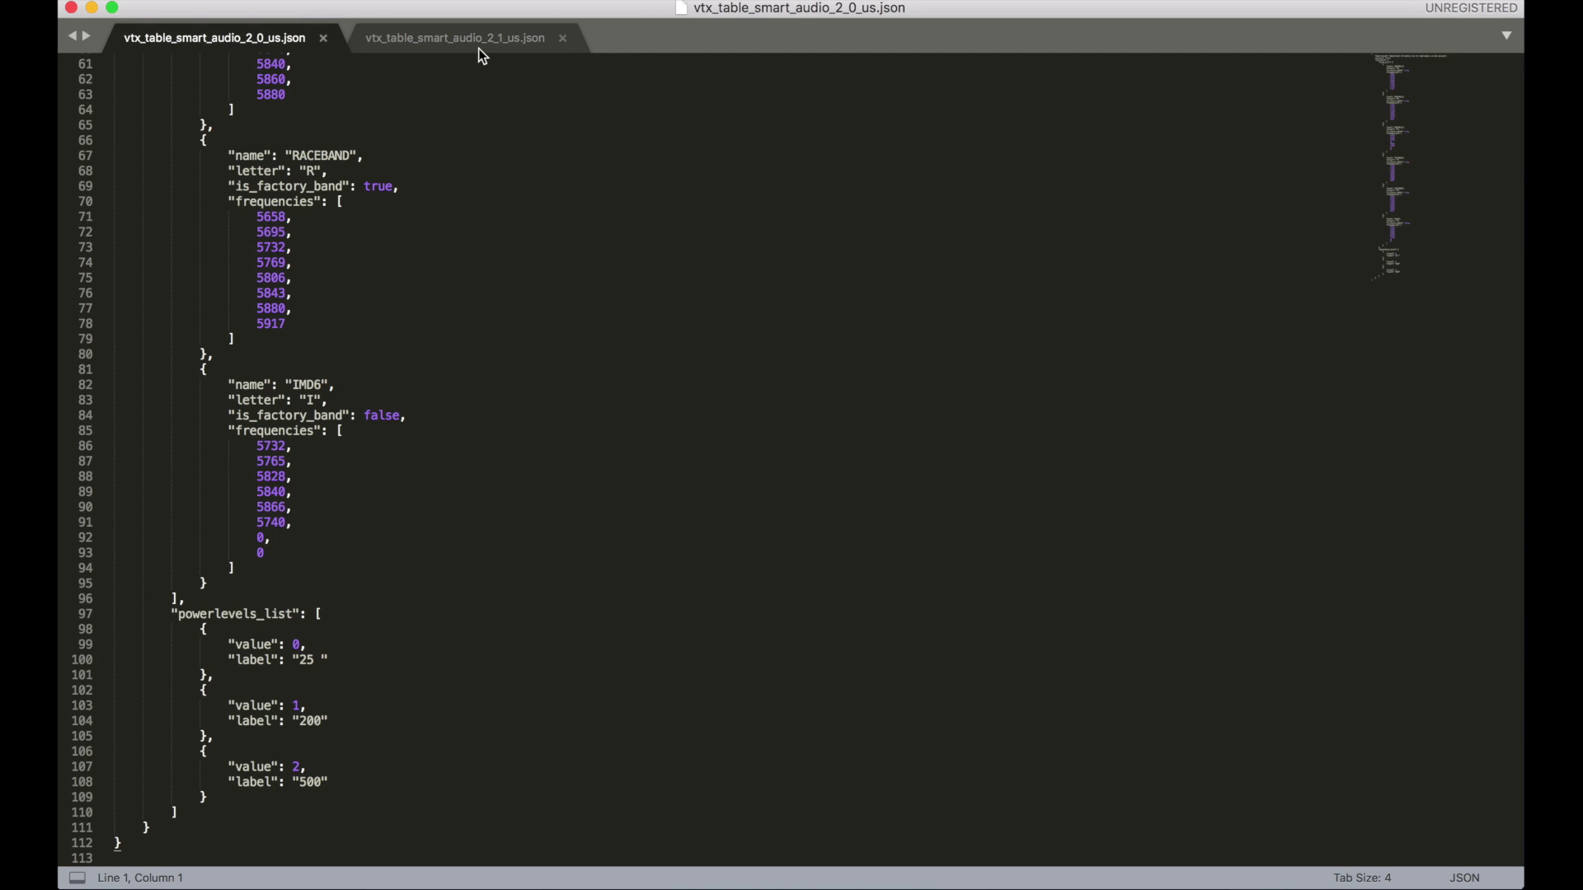
click(480, 51)
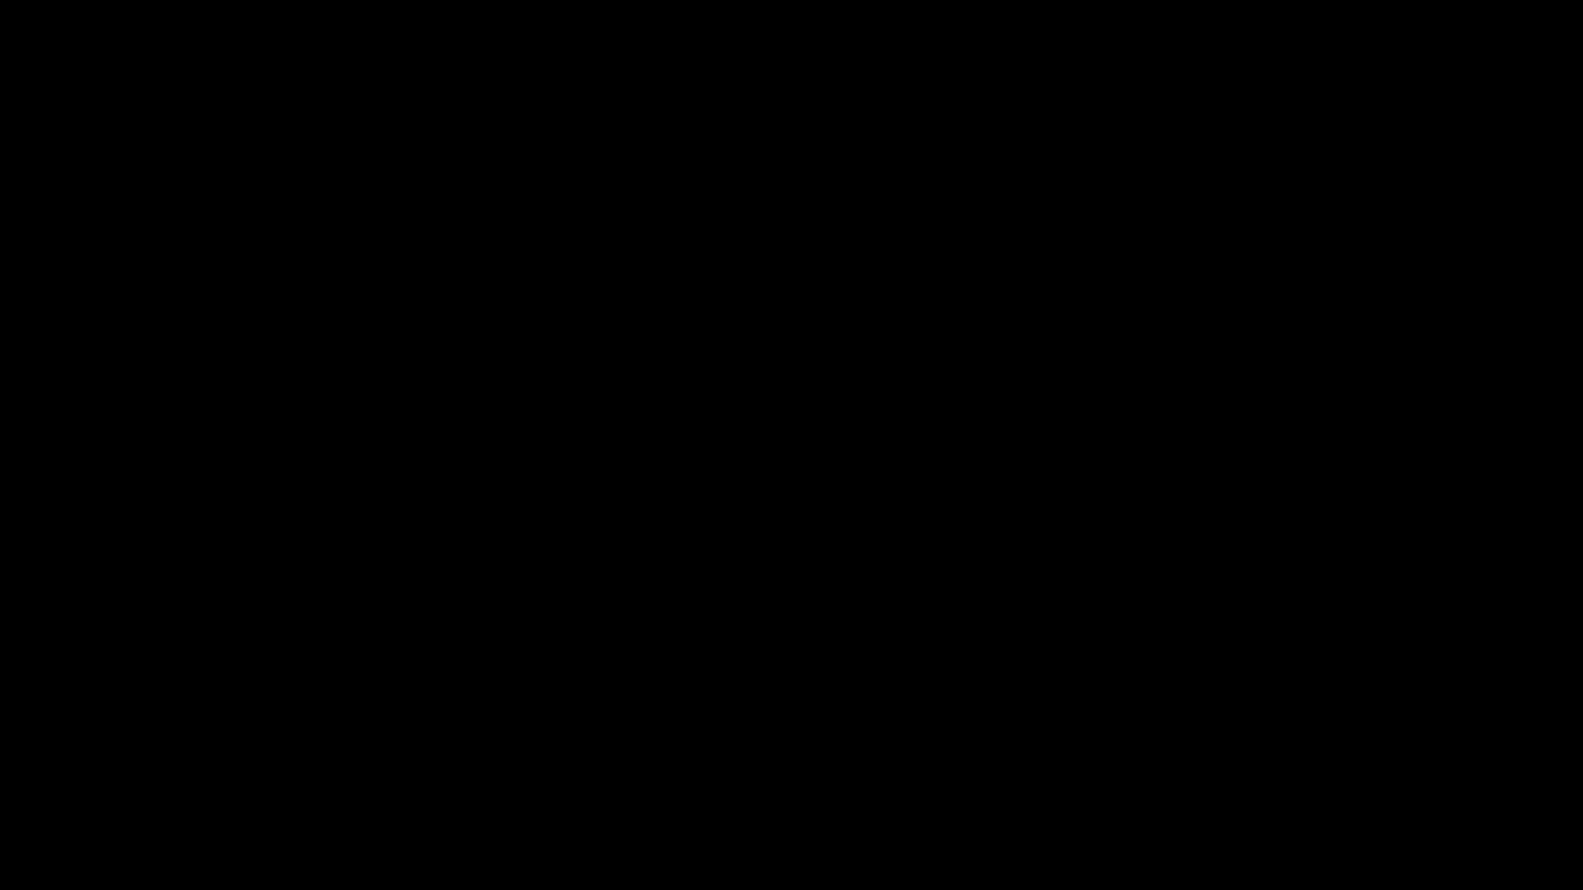